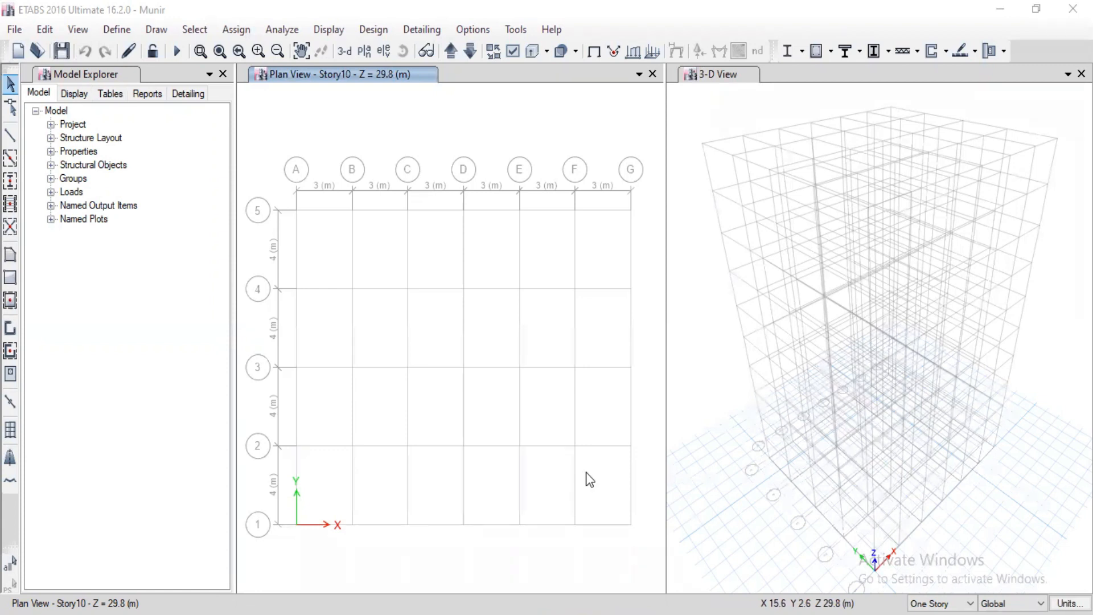
Start a new material in the material definitions and set its region to India.
click(118, 31)
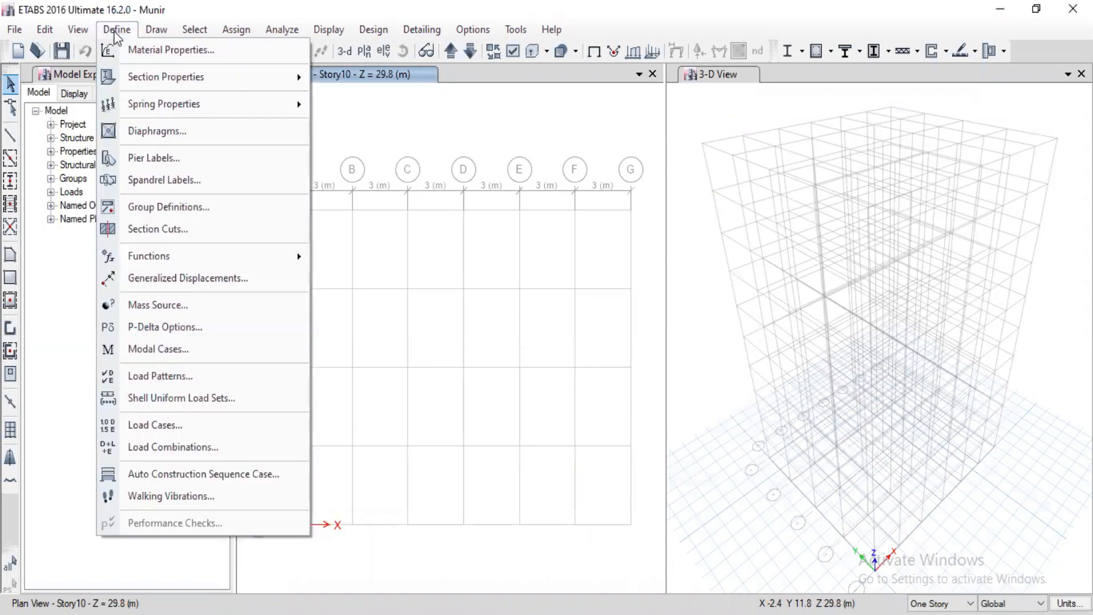
click(153, 50)
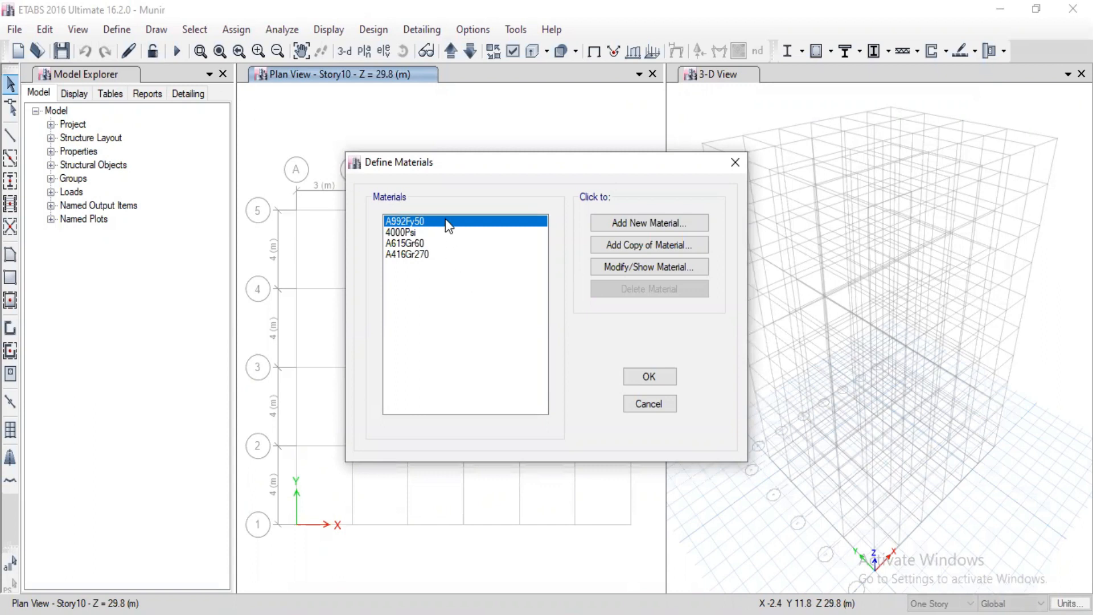
click(439, 244)
click(437, 255)
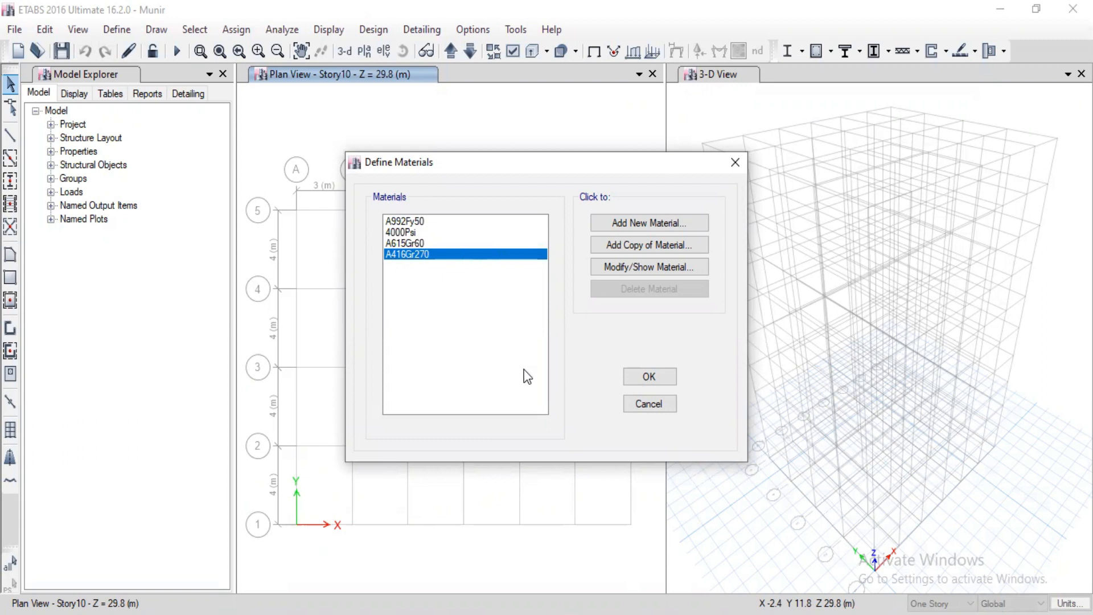
click(630, 229)
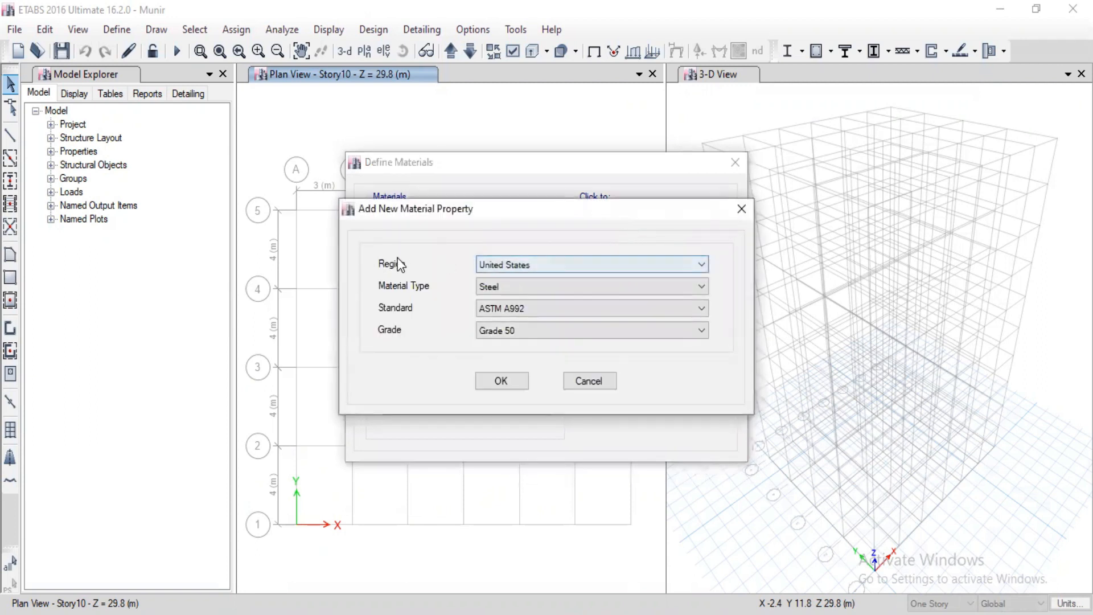
click(542, 268)
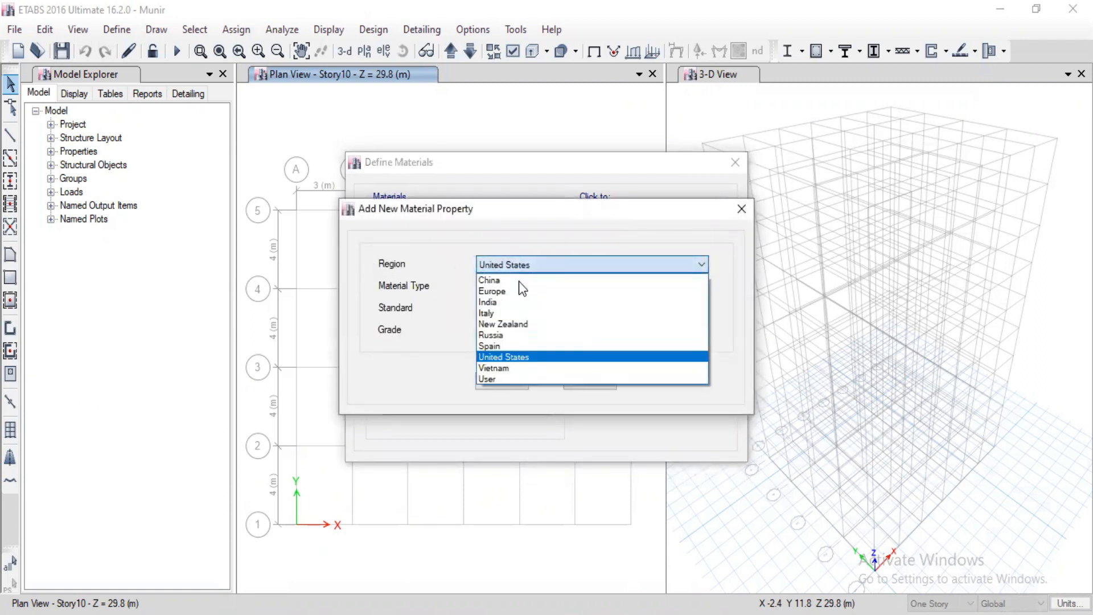
click(505, 303)
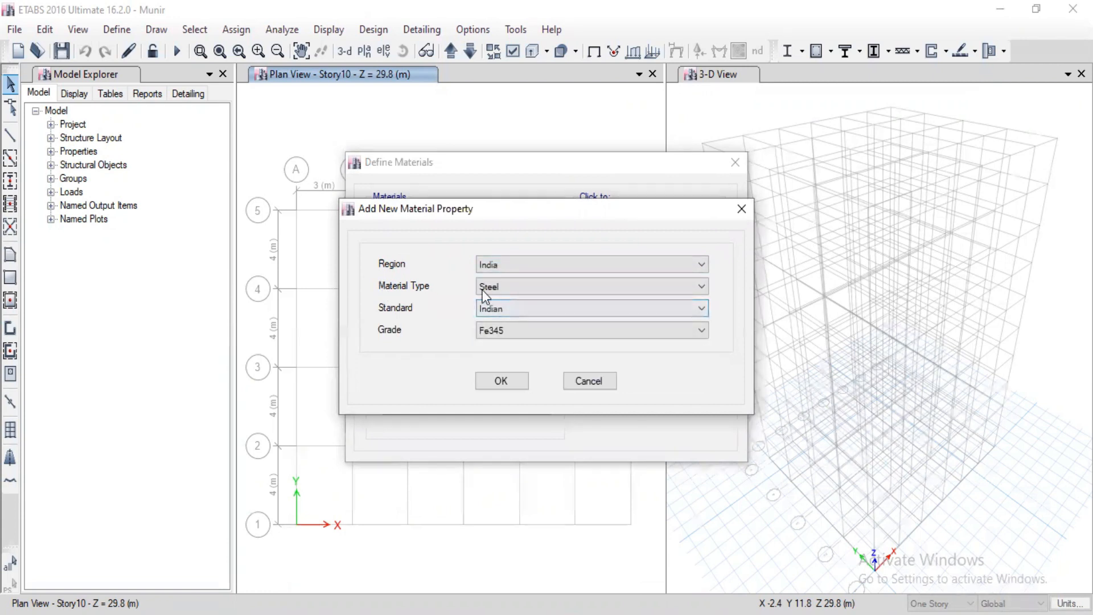
Choose Concrete as the material type with the Indian standard and grade M25, and open its property data.
click(518, 289)
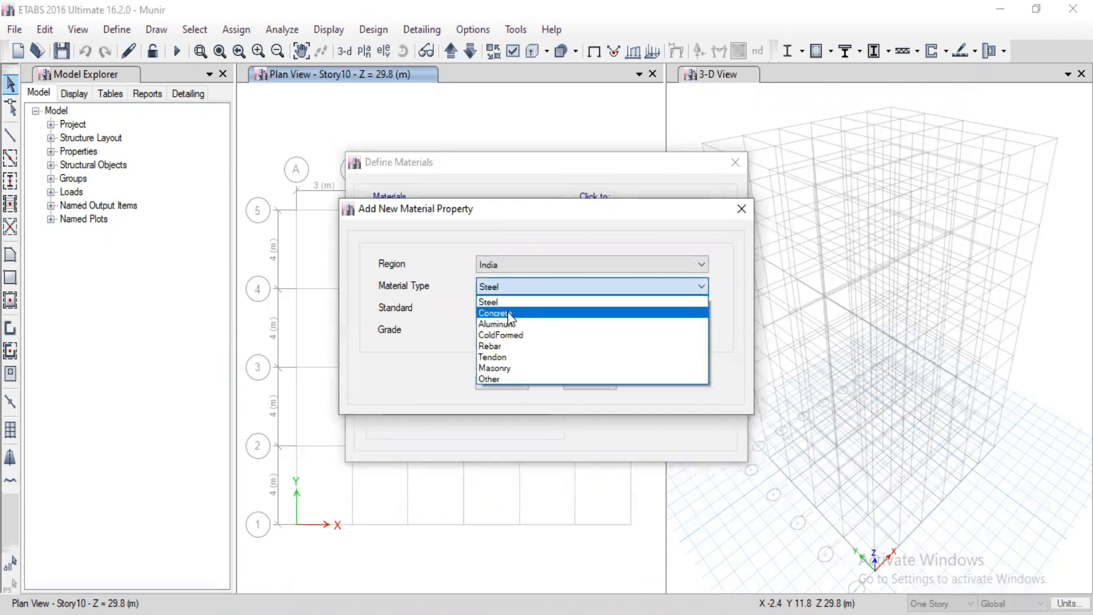
click(510, 314)
click(496, 308)
click(496, 308)
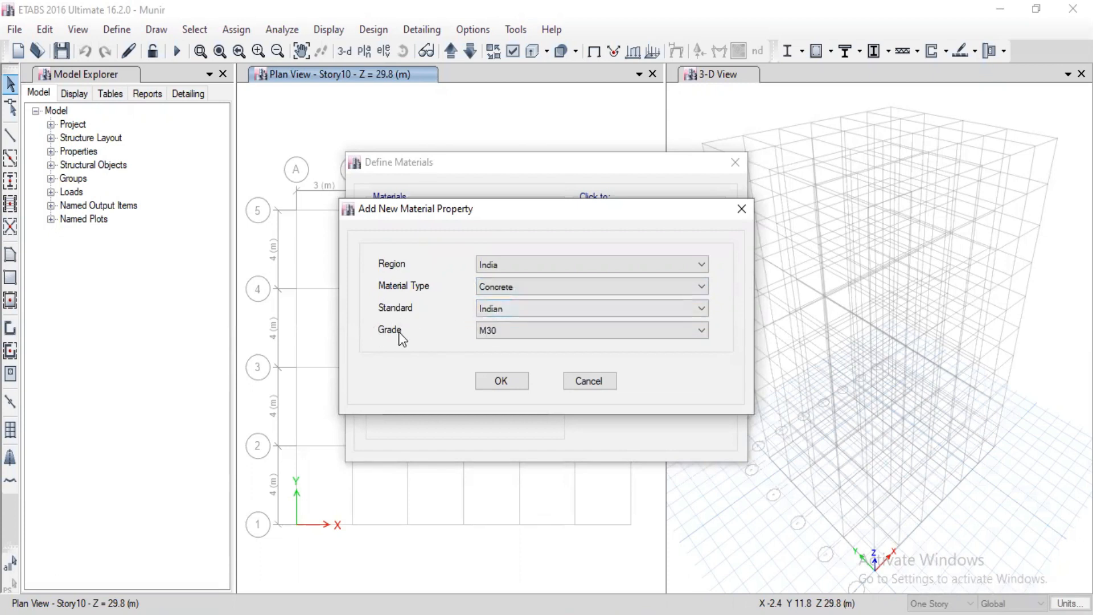
click(513, 333)
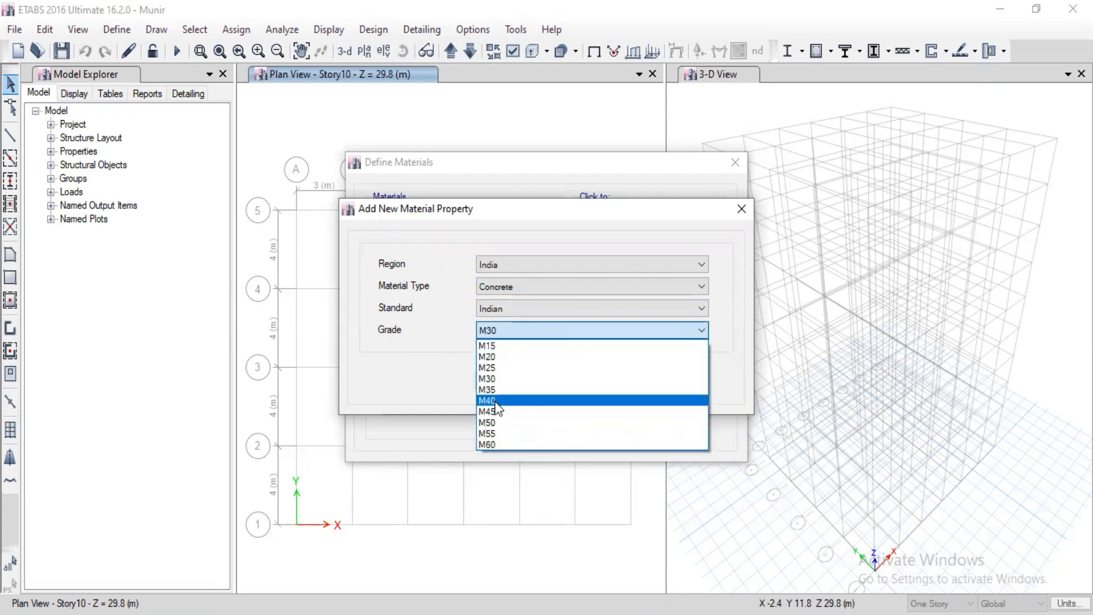
click(501, 367)
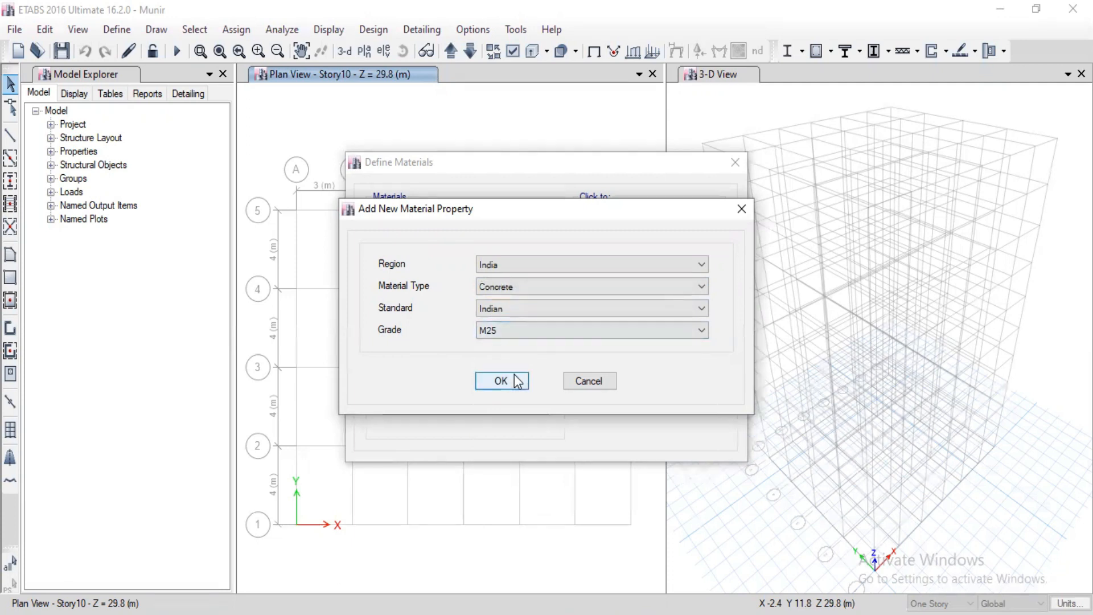
click(515, 376)
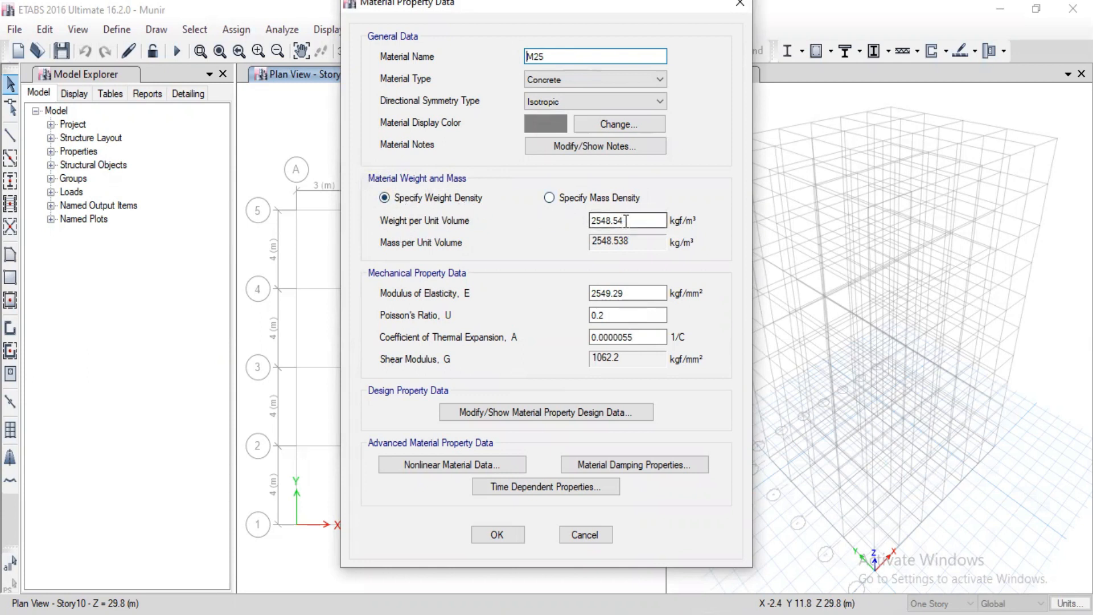
Discard the unsaved M25 material and switch the model to the Metric SI default units.
drag(627, 221, 592, 221)
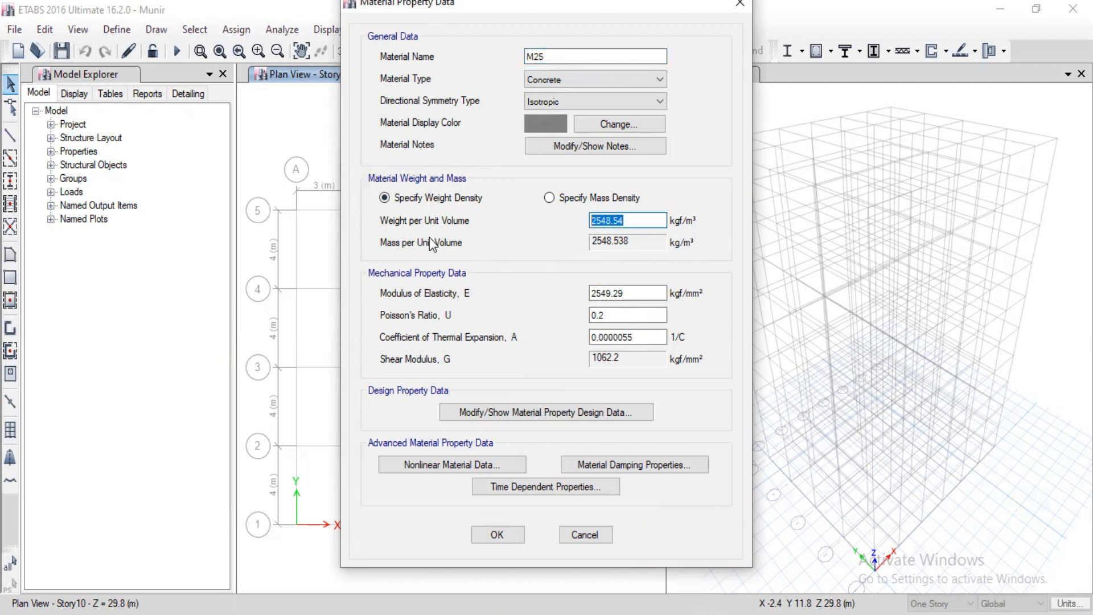
click(740, 4)
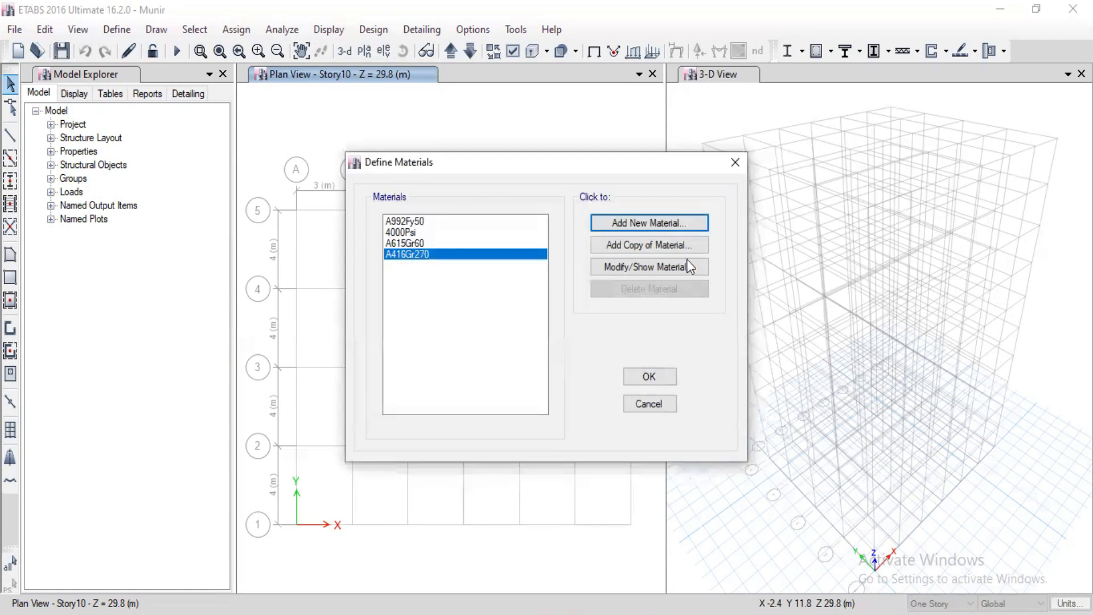
click(735, 162)
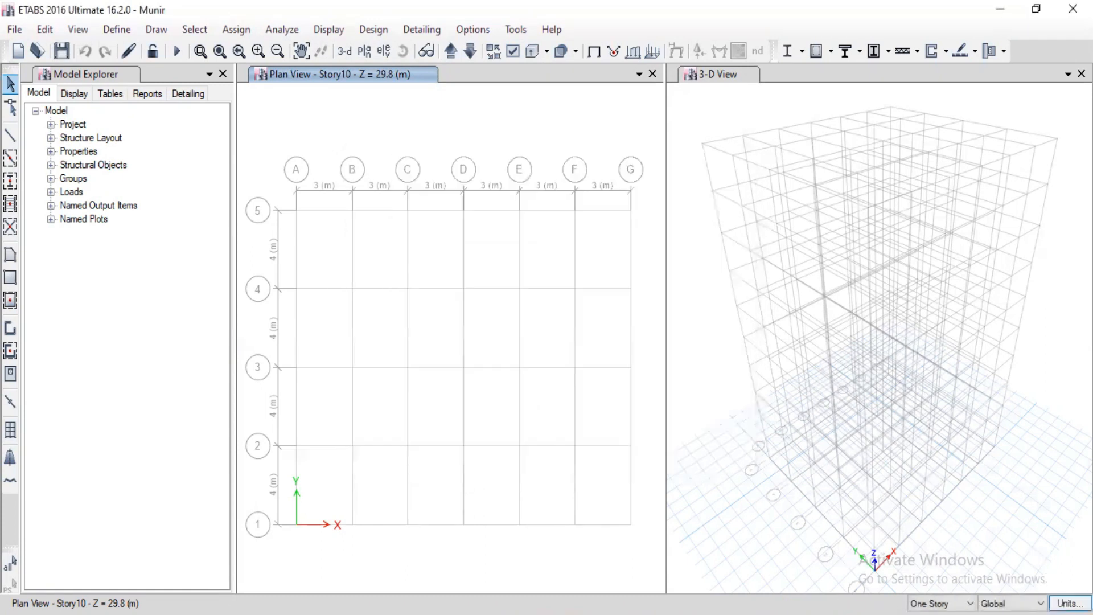
click(1070, 603)
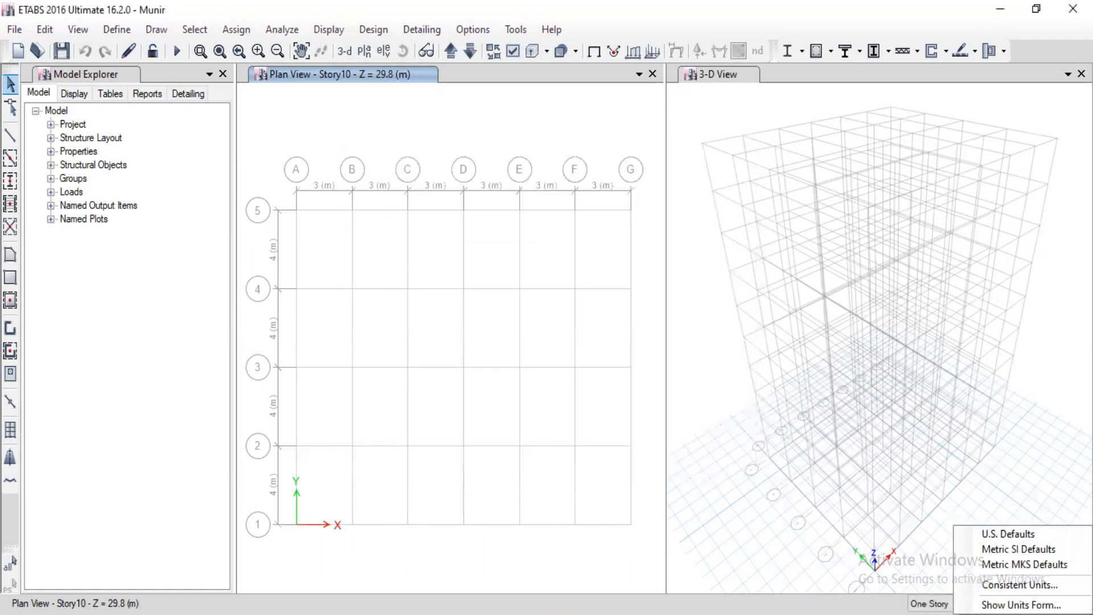
click(1041, 551)
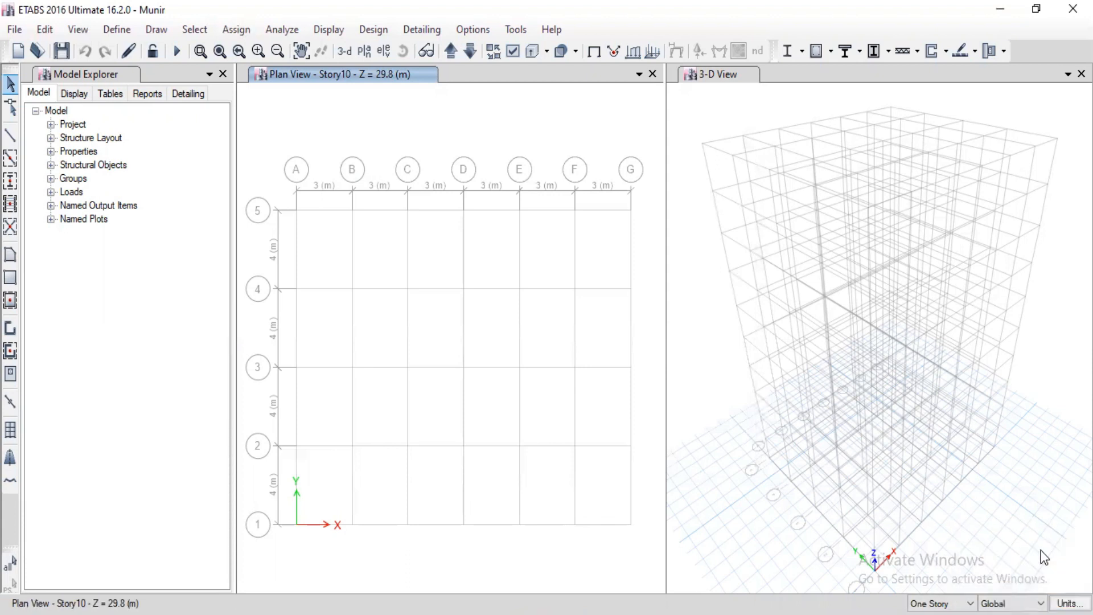
Add the Indian M25 concrete material with a weight per unit volume of 25 kN/m³.
click(117, 29)
click(137, 50)
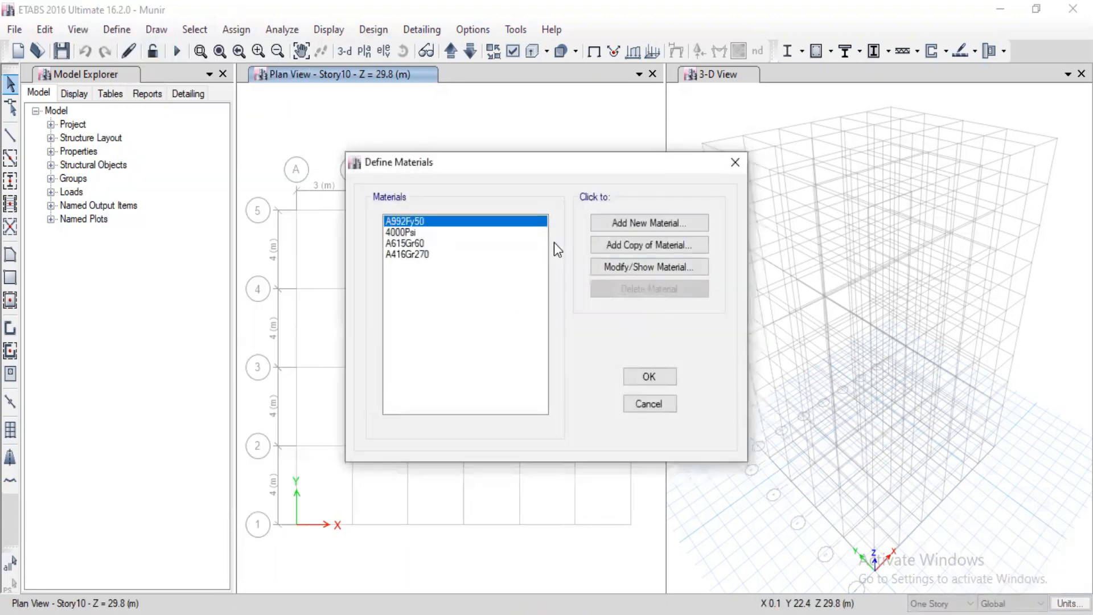
click(624, 227)
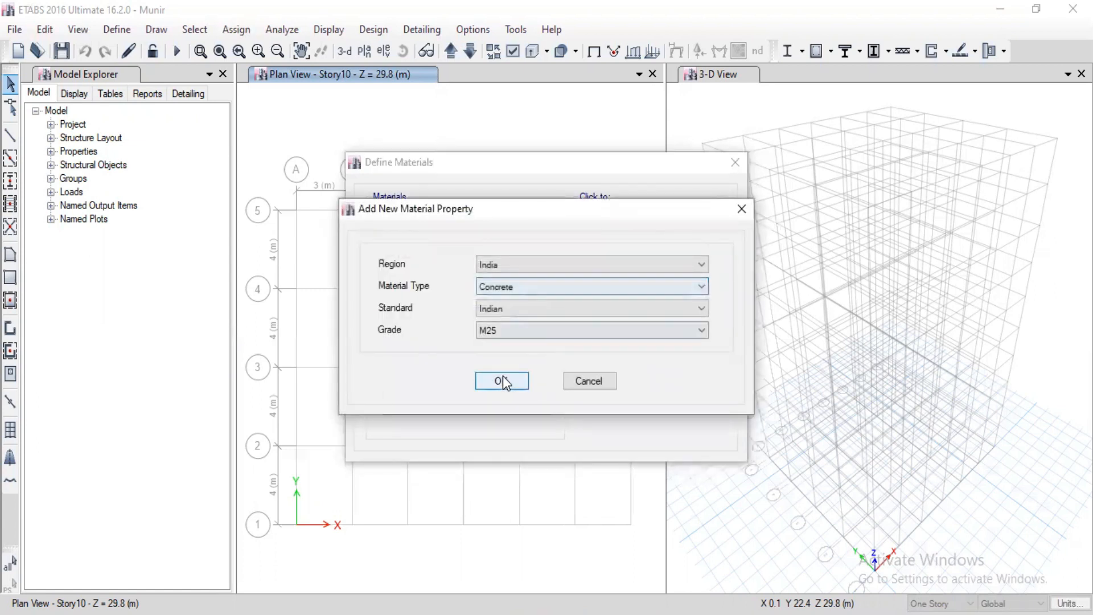
click(504, 377)
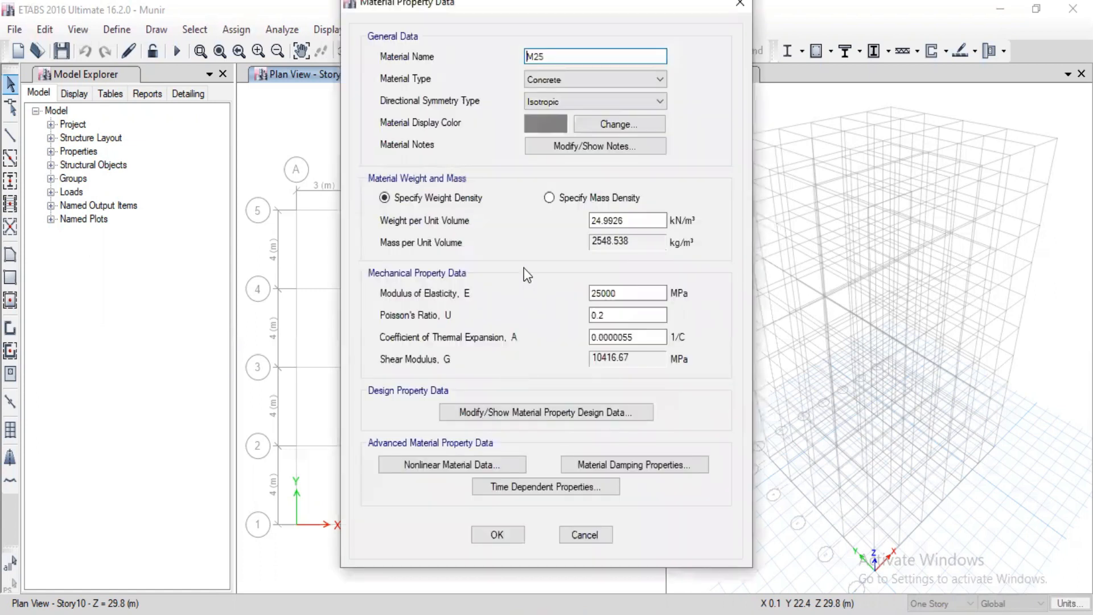
drag(642, 220, 529, 227)
text(25)
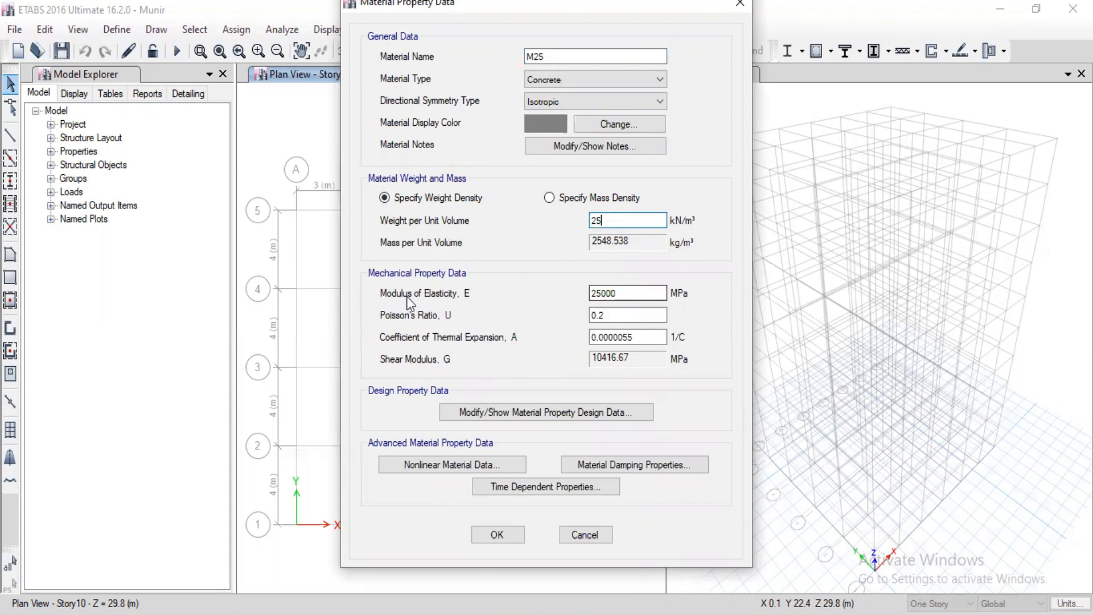
click(507, 535)
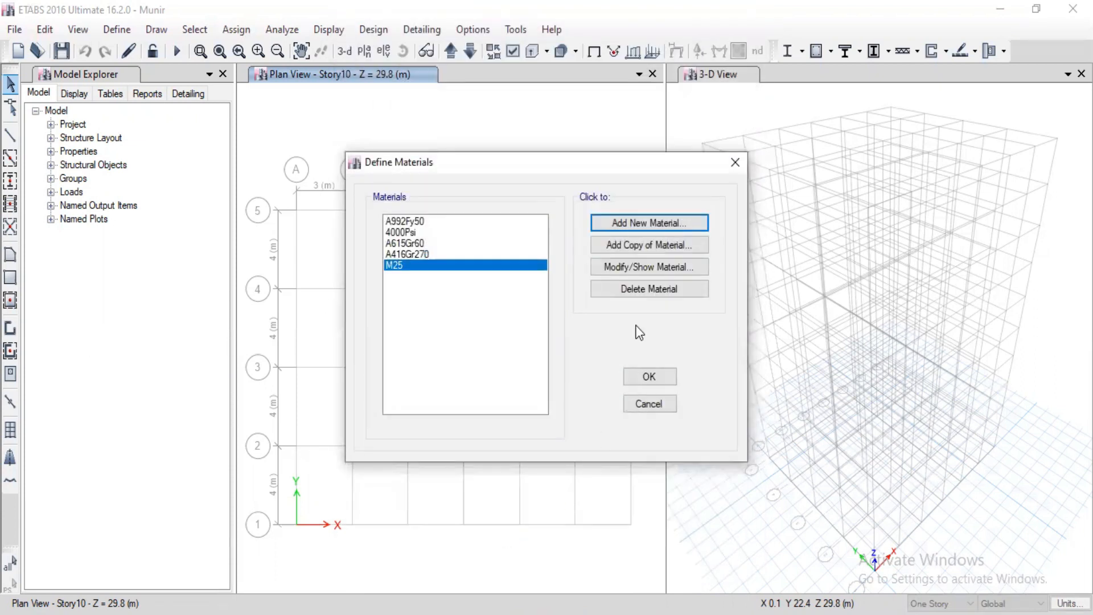
Start another Indian material of type Rebar with grade HYSD Grade 500 and open its property data.
click(648, 222)
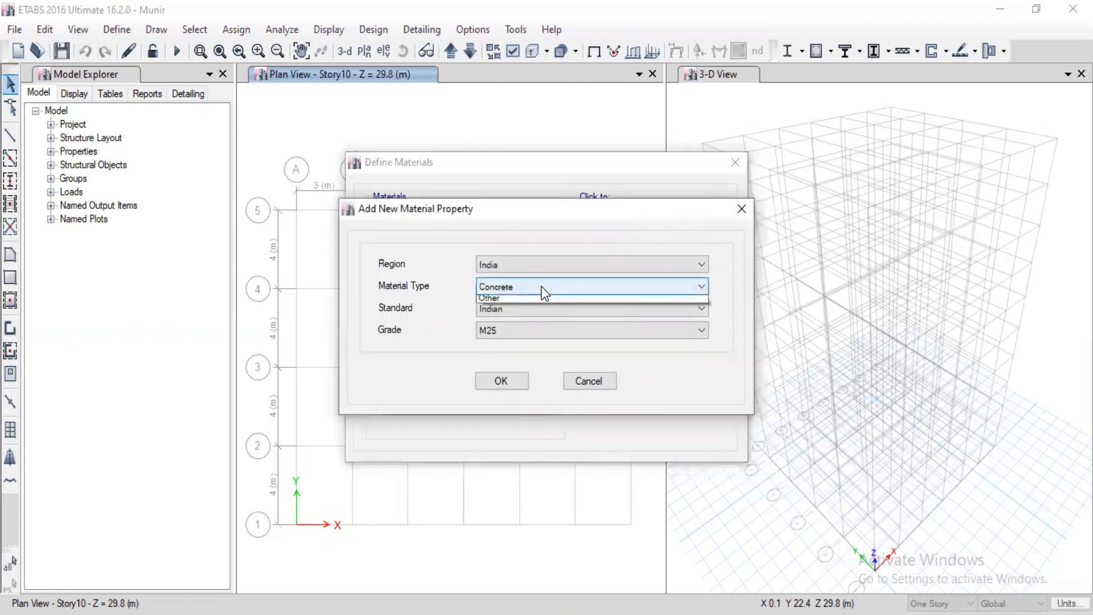
click(541, 286)
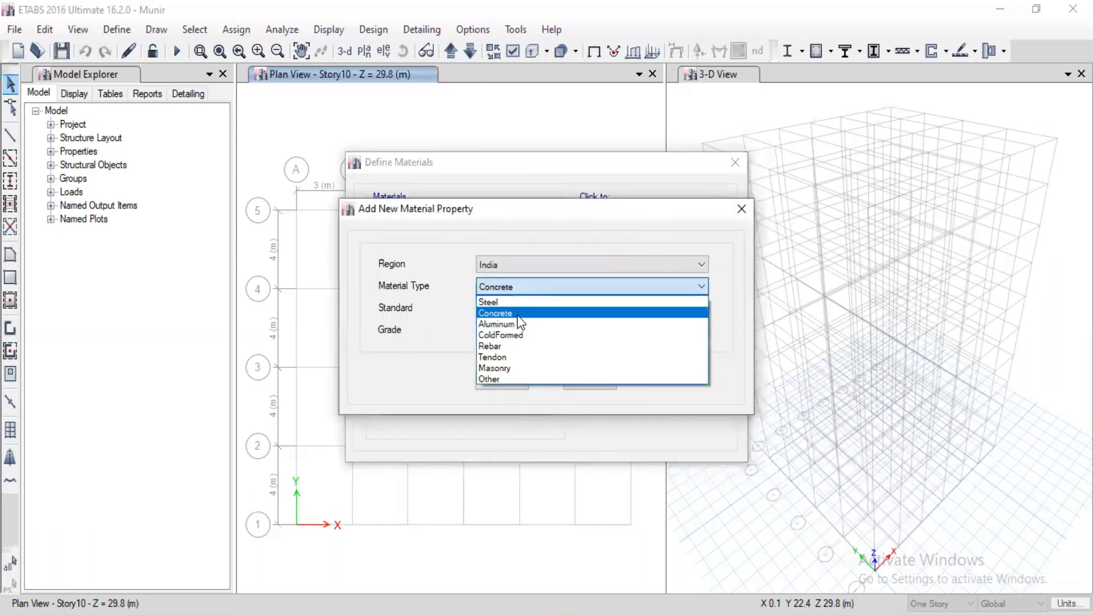
click(501, 346)
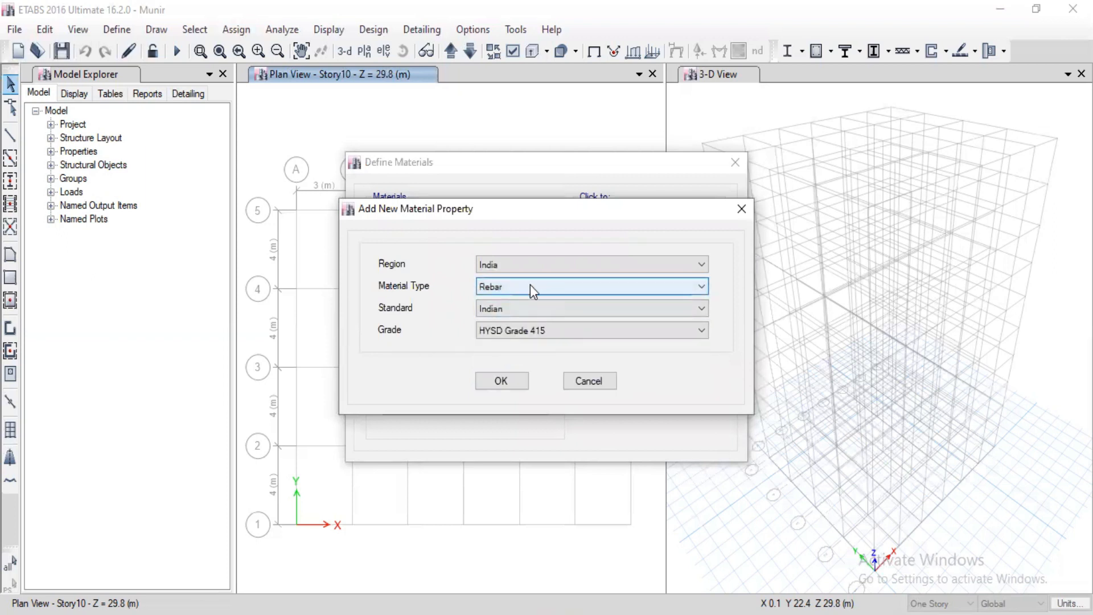
click(535, 338)
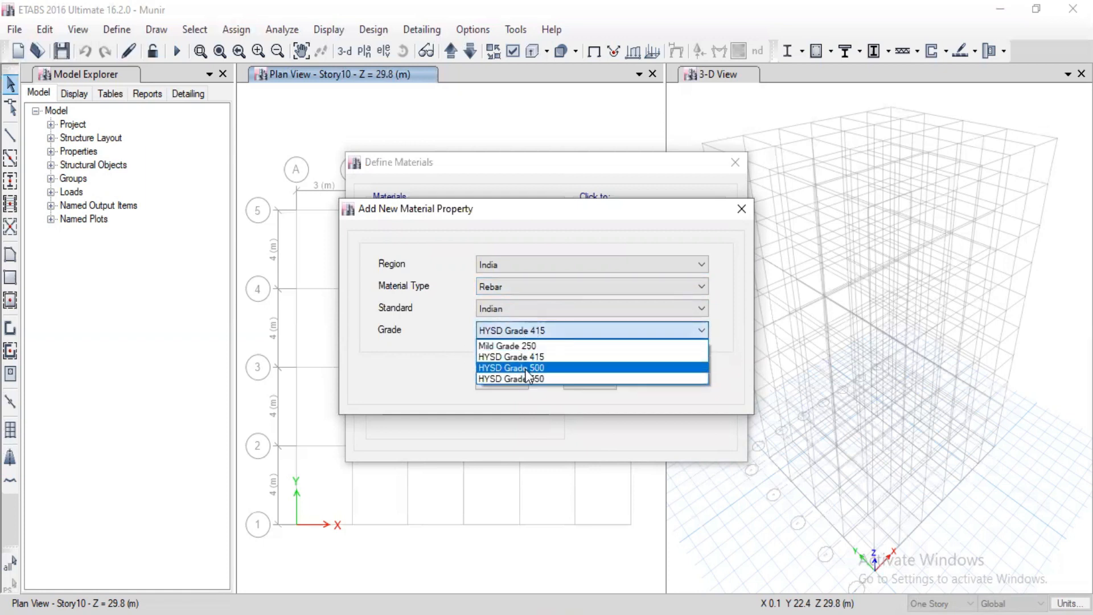
click(527, 368)
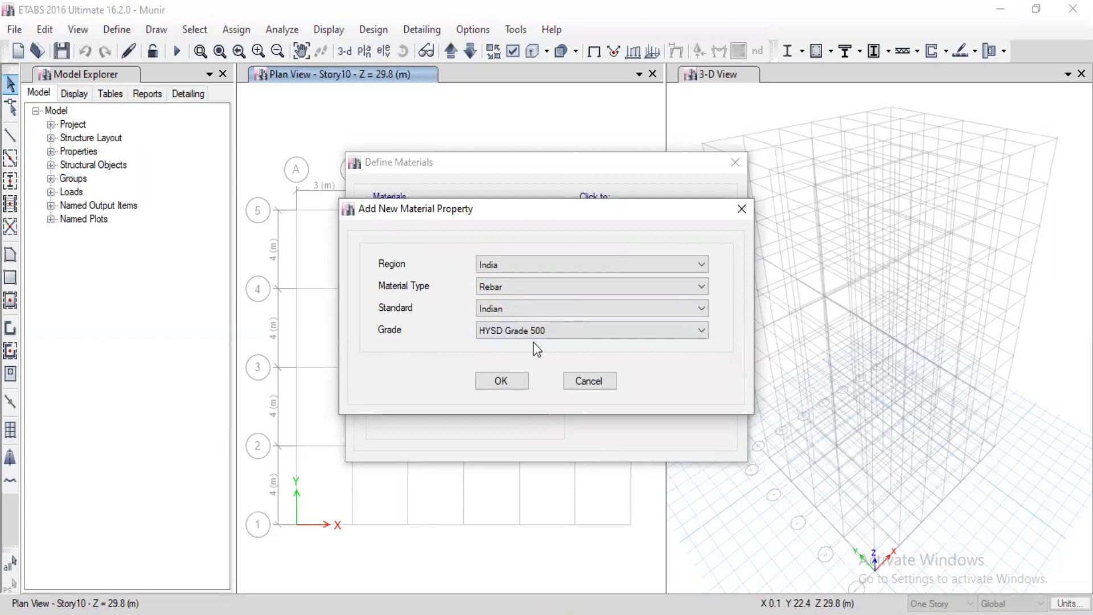
click(493, 382)
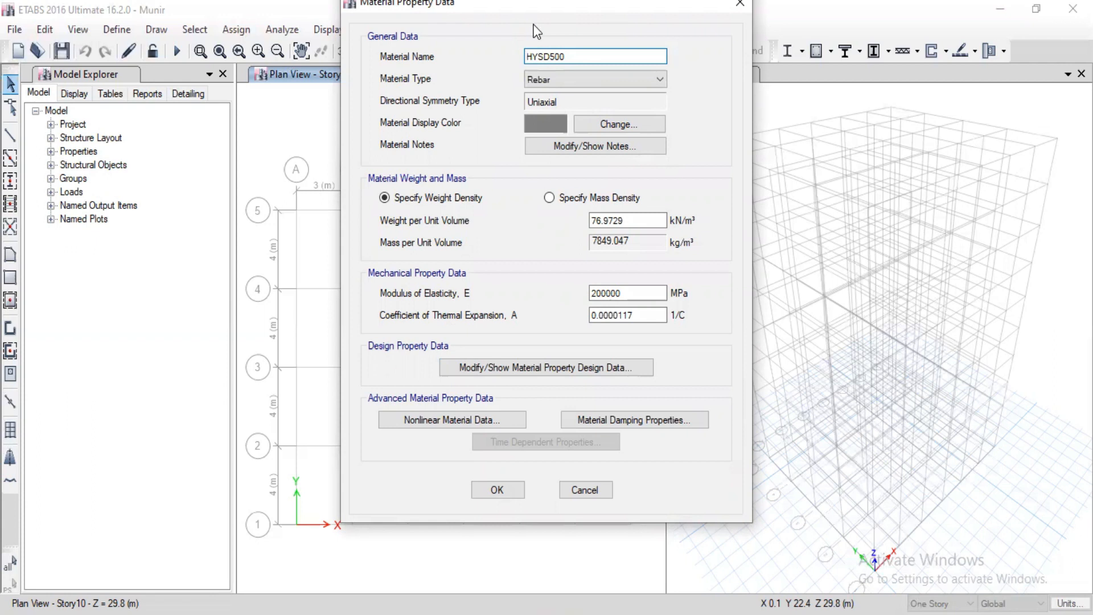
Set the HYSD500 rebar's weight per unit volume to 78.5 kN/m³ and save the material definitions.
drag(460, 5, 348, 27)
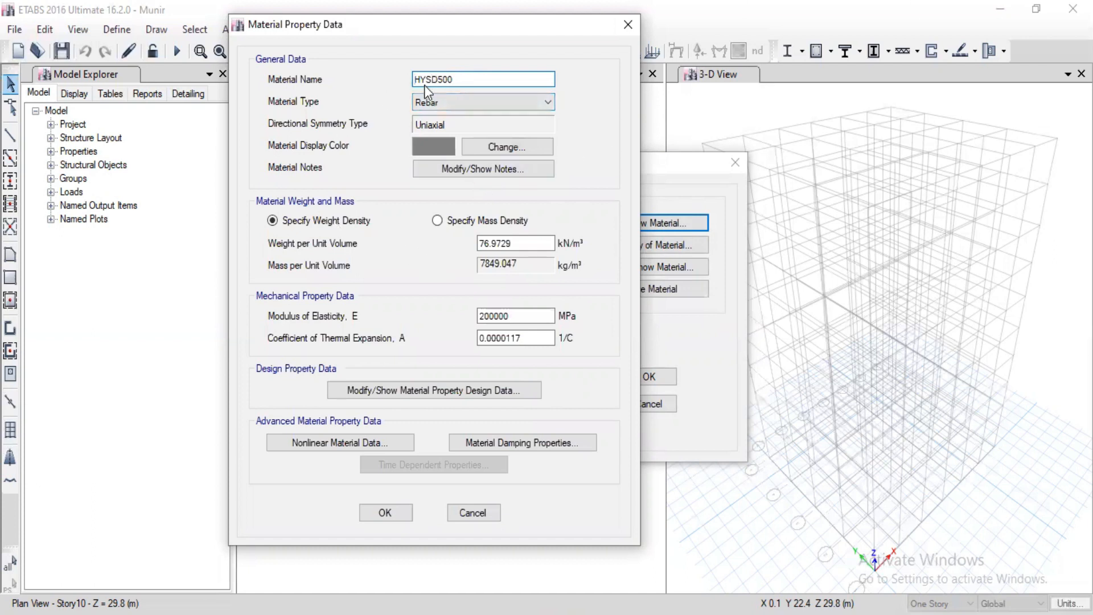
double_click(529, 243)
text(78.5)
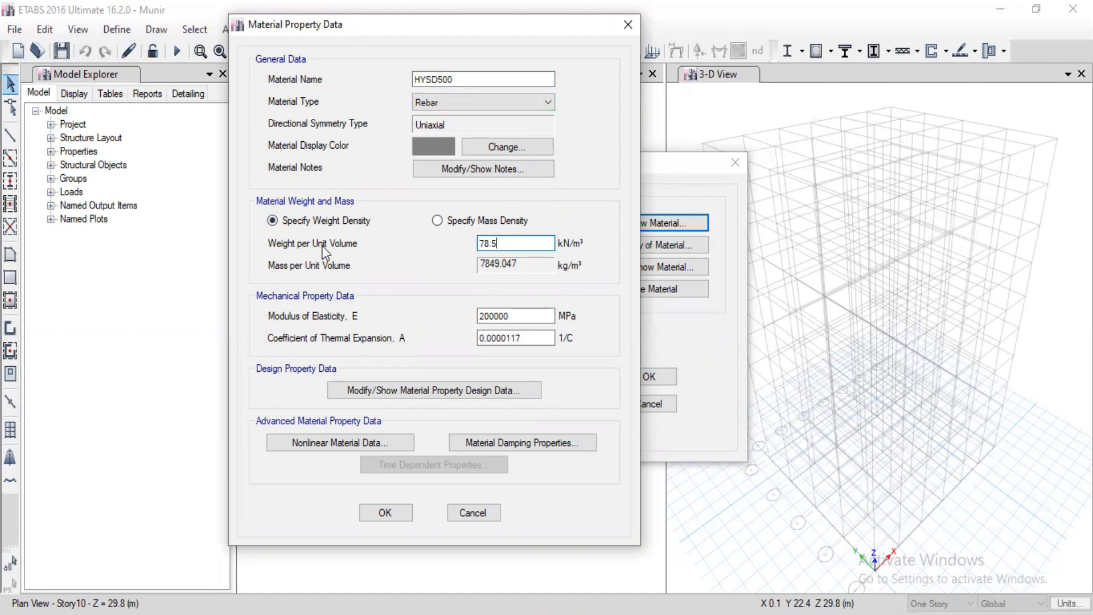
drag(501, 245, 466, 250)
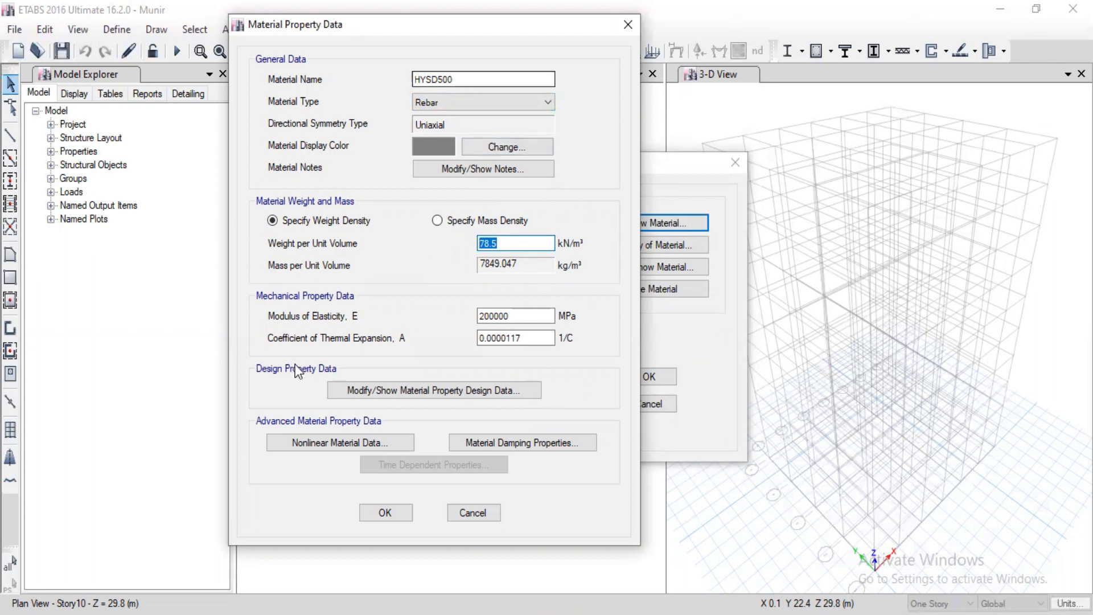
click(392, 512)
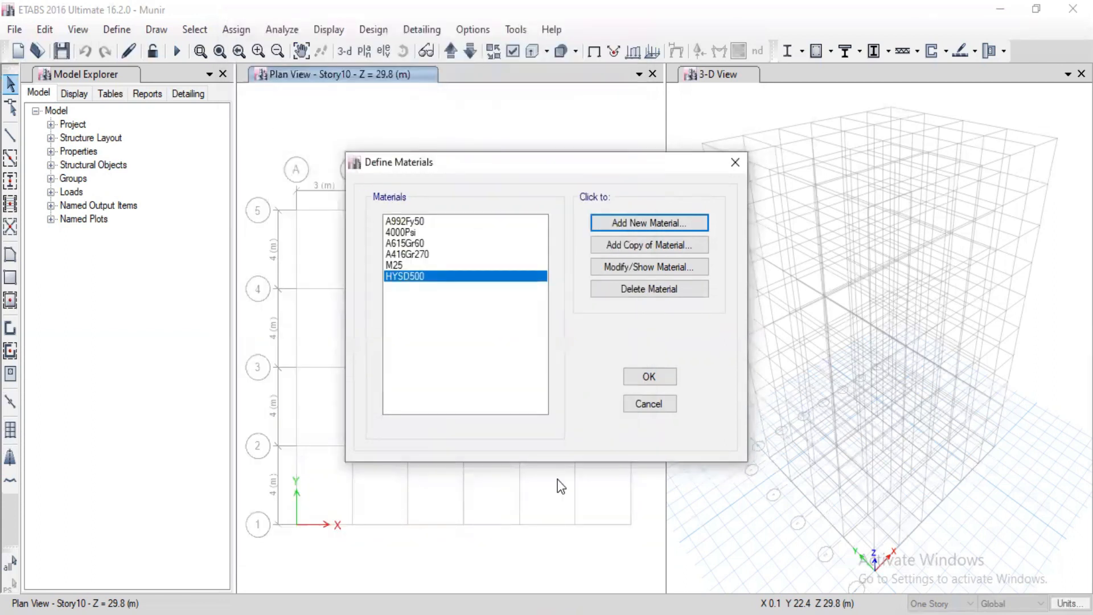
click(655, 374)
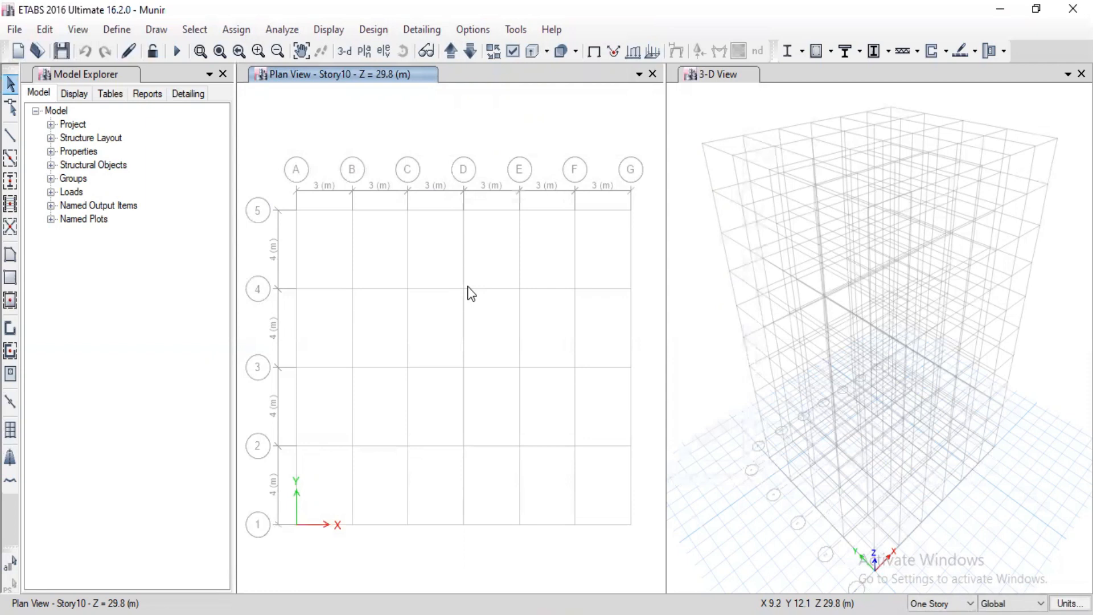
Start a new rectangular concrete frame section named C 9"X18" with M25 as its material.
click(115, 30)
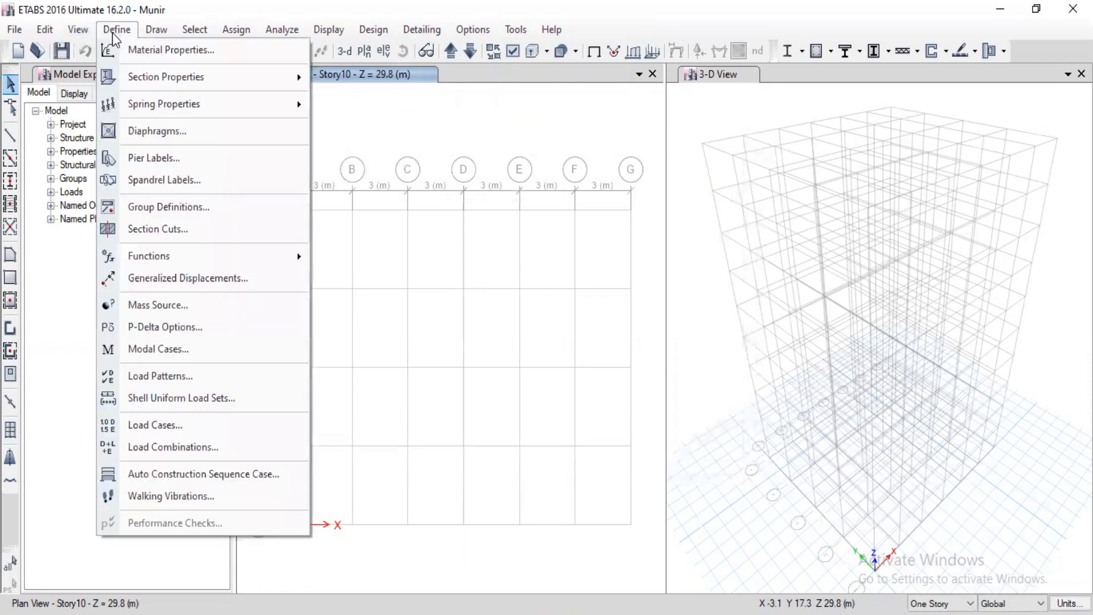
mouse_move(136, 77)
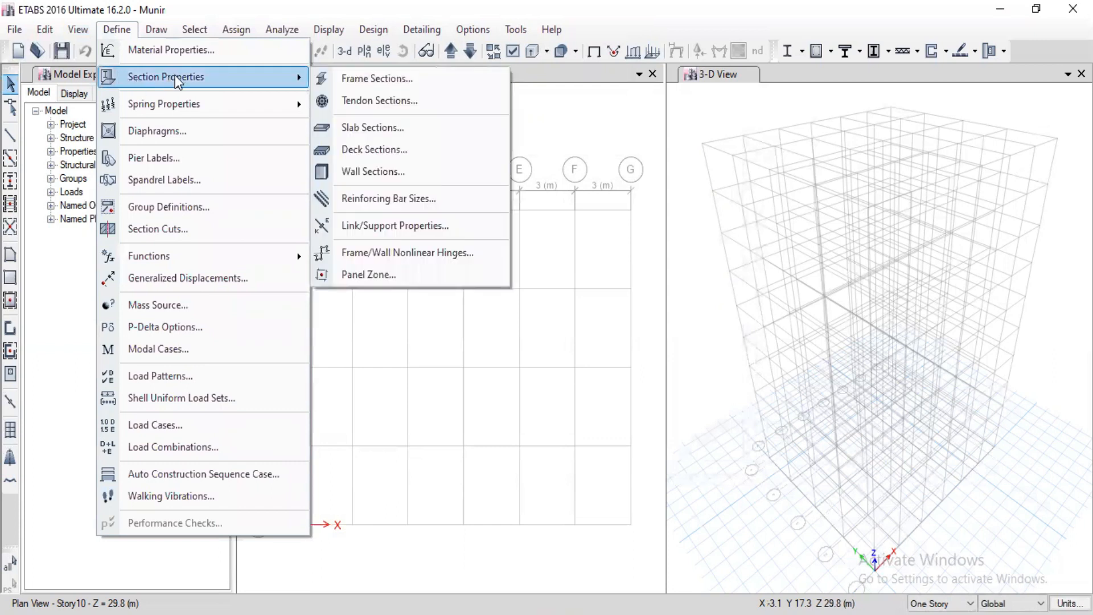
click(408, 81)
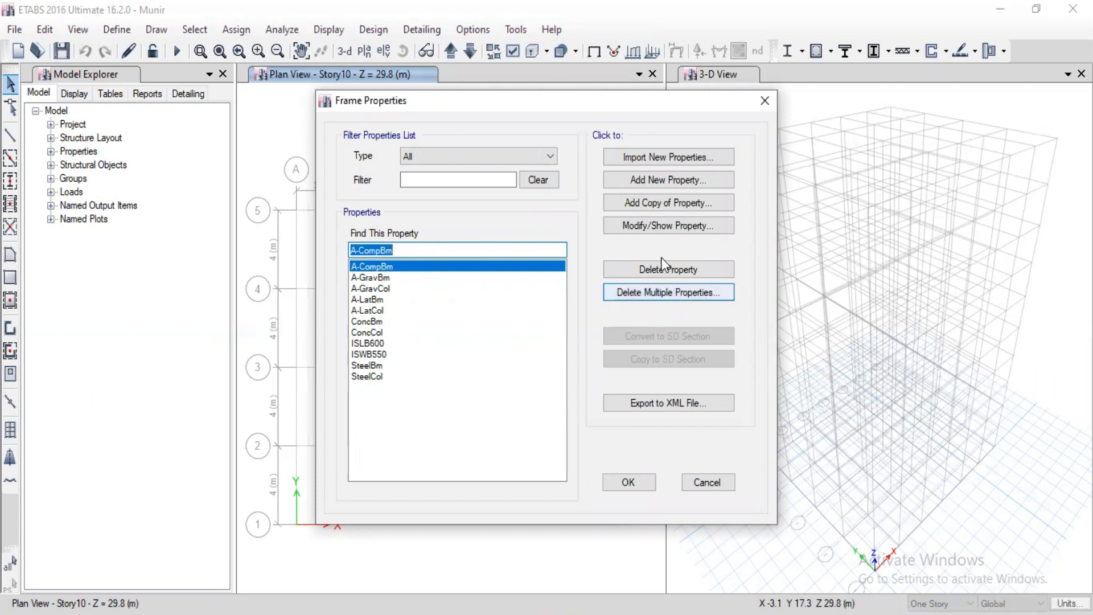
click(665, 183)
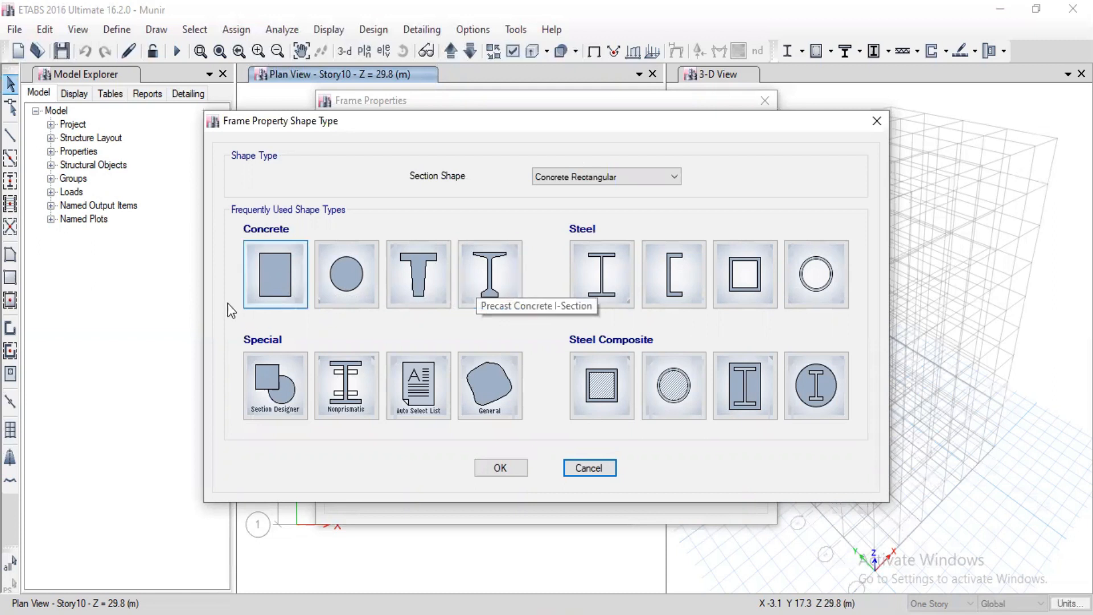
click(288, 281)
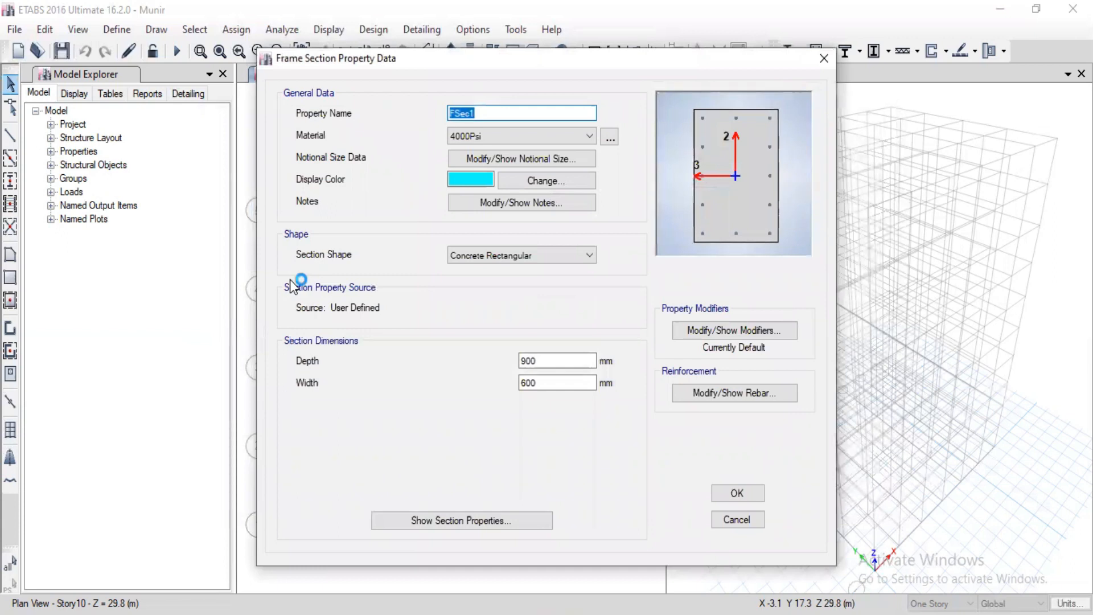
text(C)
text(9"X18")
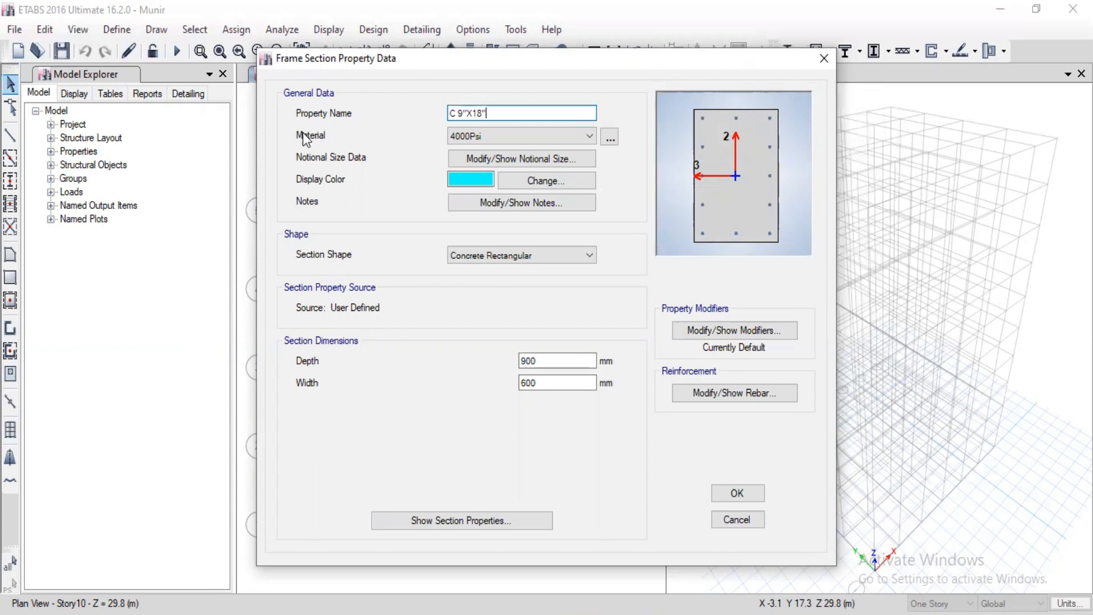
click(528, 138)
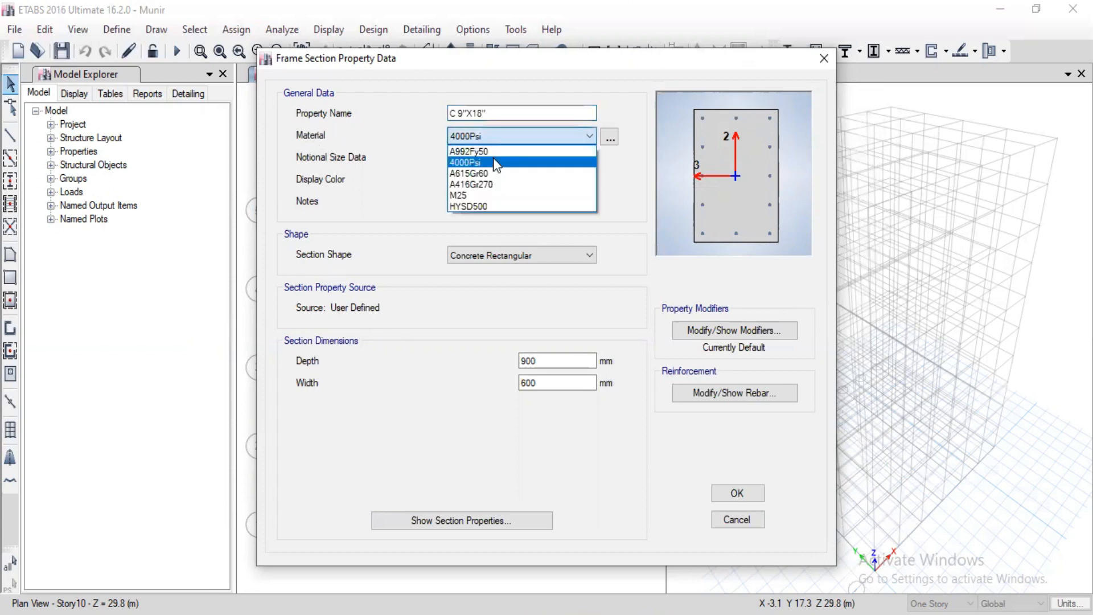
click(471, 195)
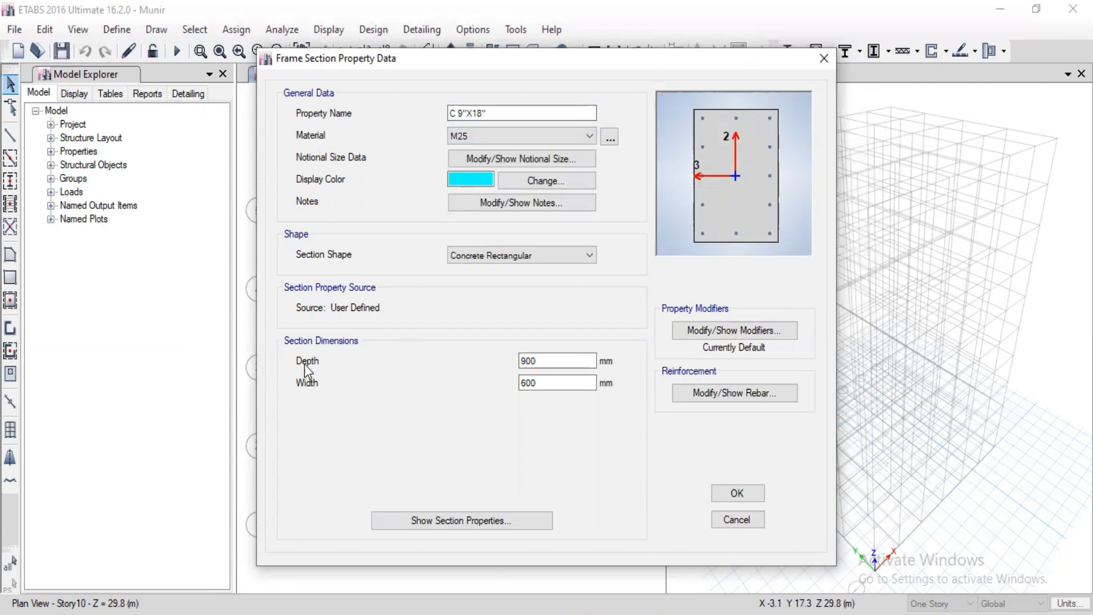
Set the C 9"X18" section's depth to 450 mm and width to 230 mm.
mouse_move(468, 113)
mouse_down()
mouse_move(481, 113)
mouse_move(459, 114)
mouse_up()
drag(552, 361, 465, 366)
text(18")
key(Return)
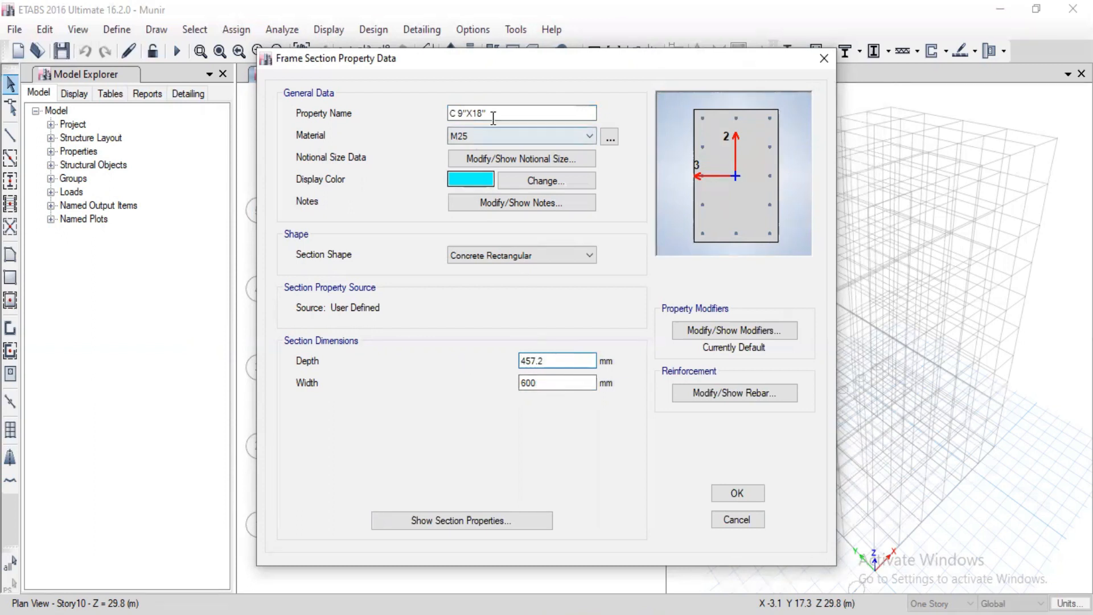
drag(537, 360, 498, 346)
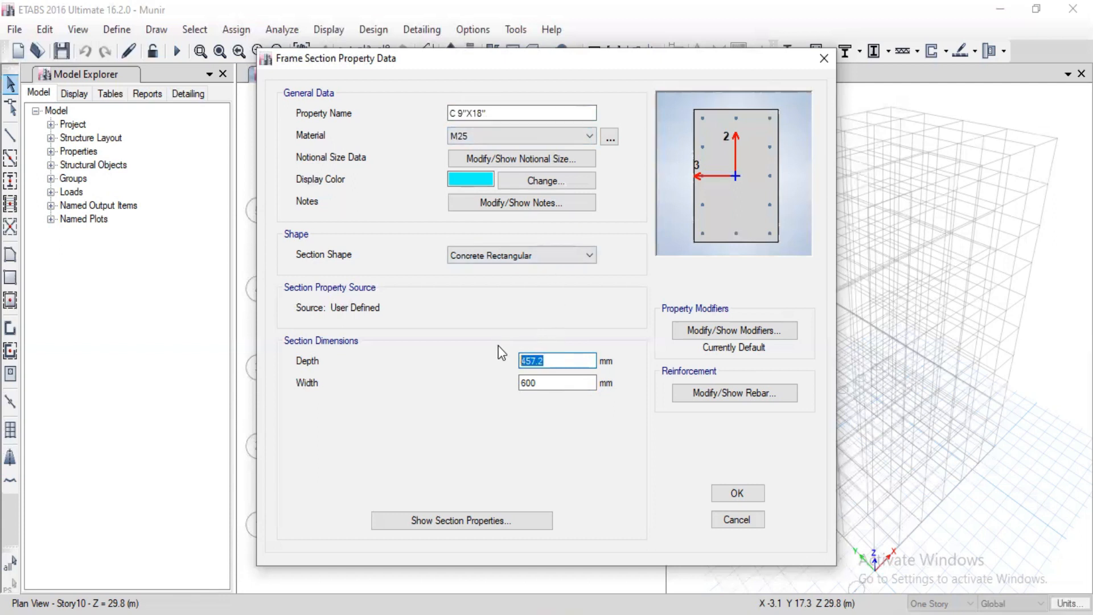
text(450)
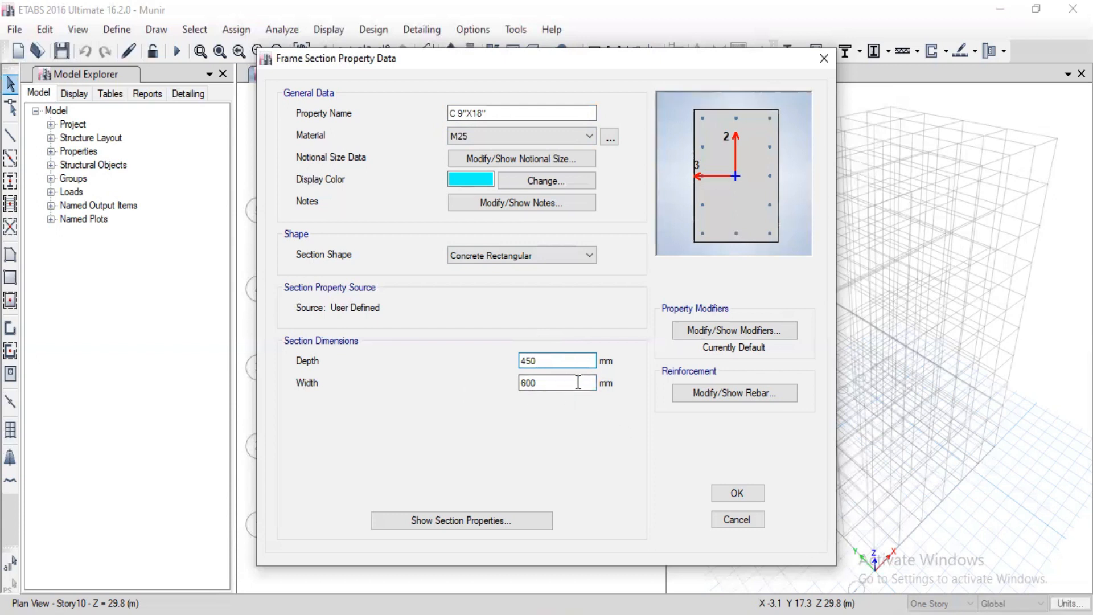
key(Tab)
text(9)
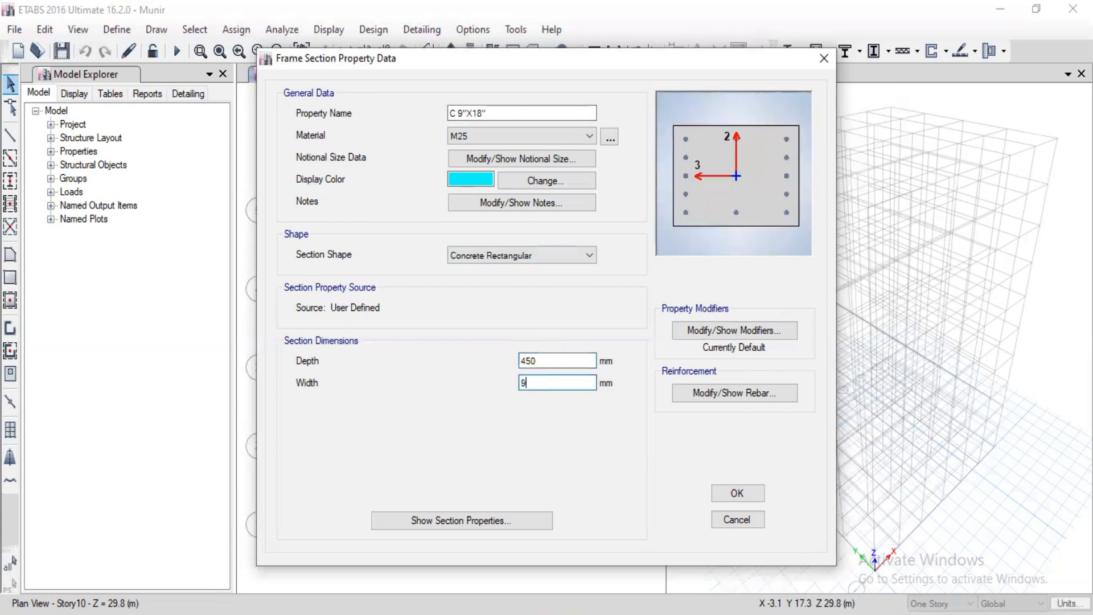
text(")
key(Tab)
drag(565, 383, 468, 386)
text(230)
Assign HYSD500 to the column's longitudinal and confinement bars and set its reinforcement to be checked.
click(749, 390)
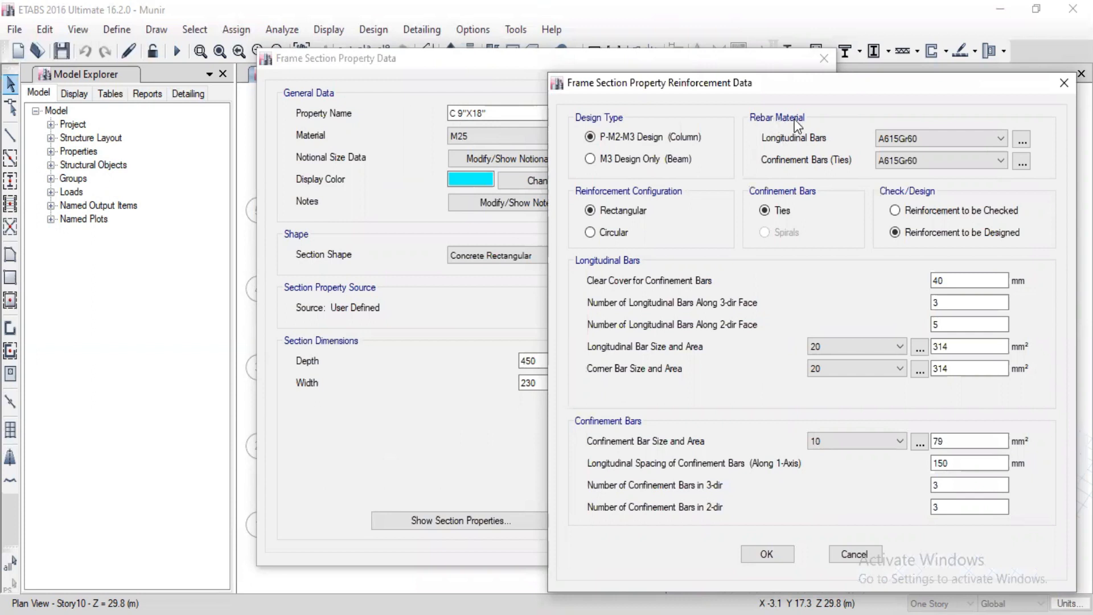
click(1021, 142)
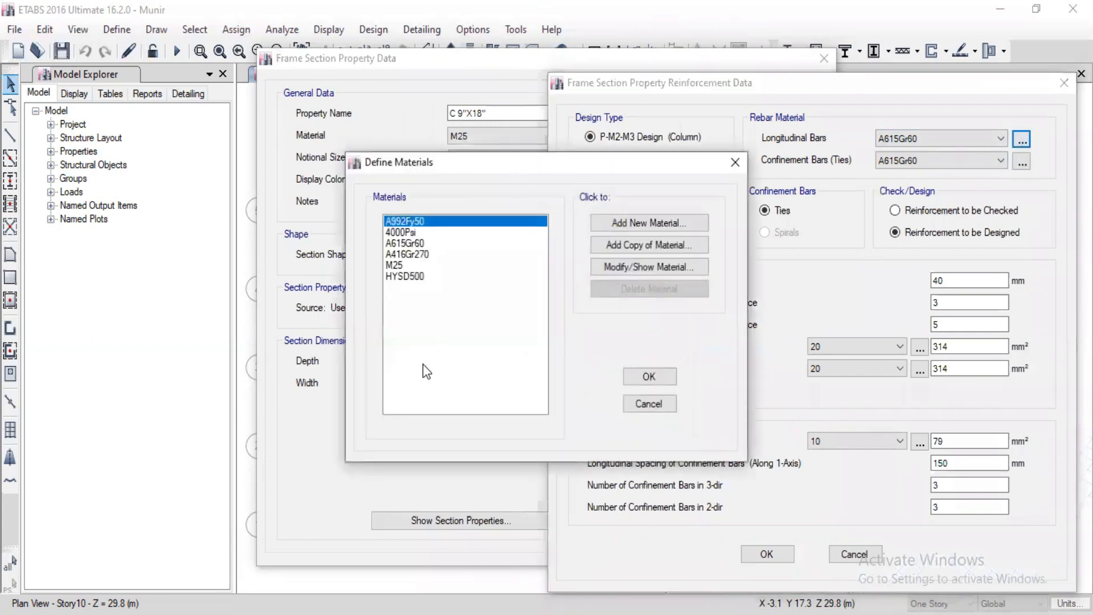
click(735, 162)
click(913, 139)
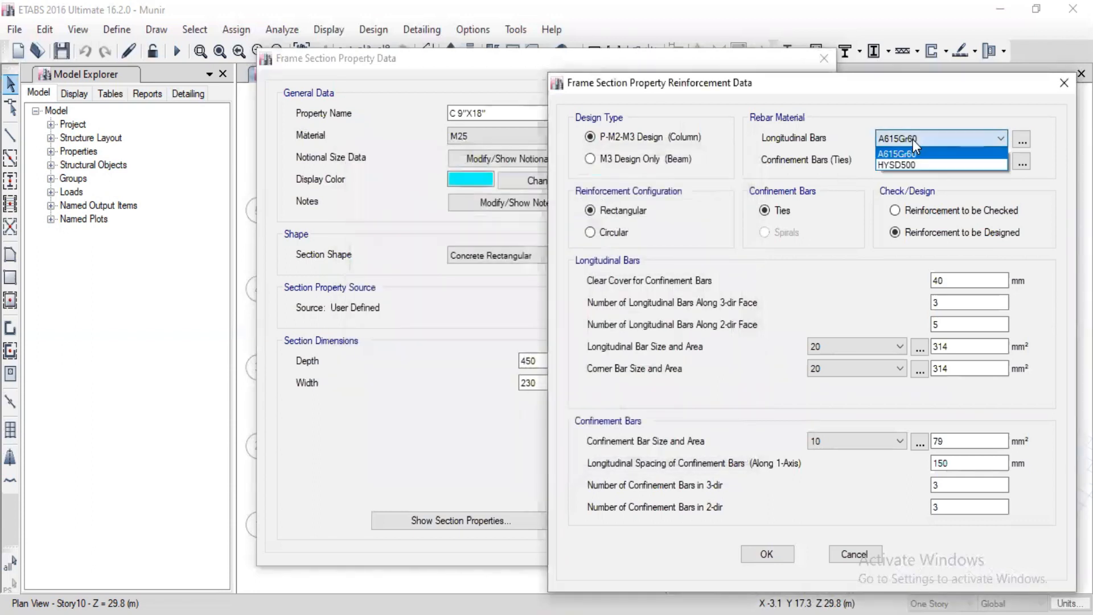
click(899, 165)
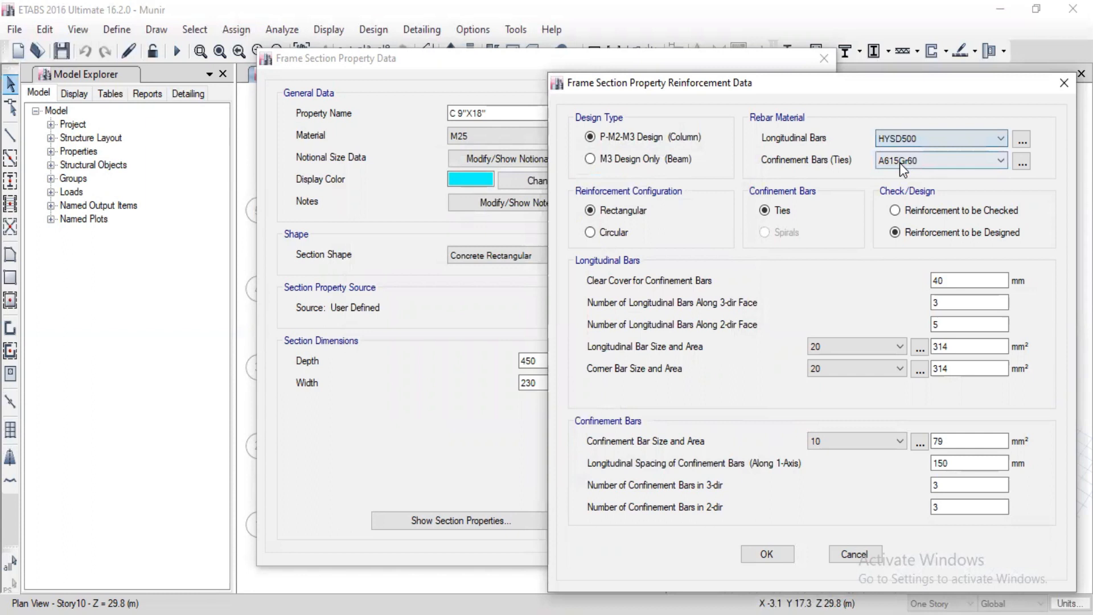
click(908, 162)
click(907, 188)
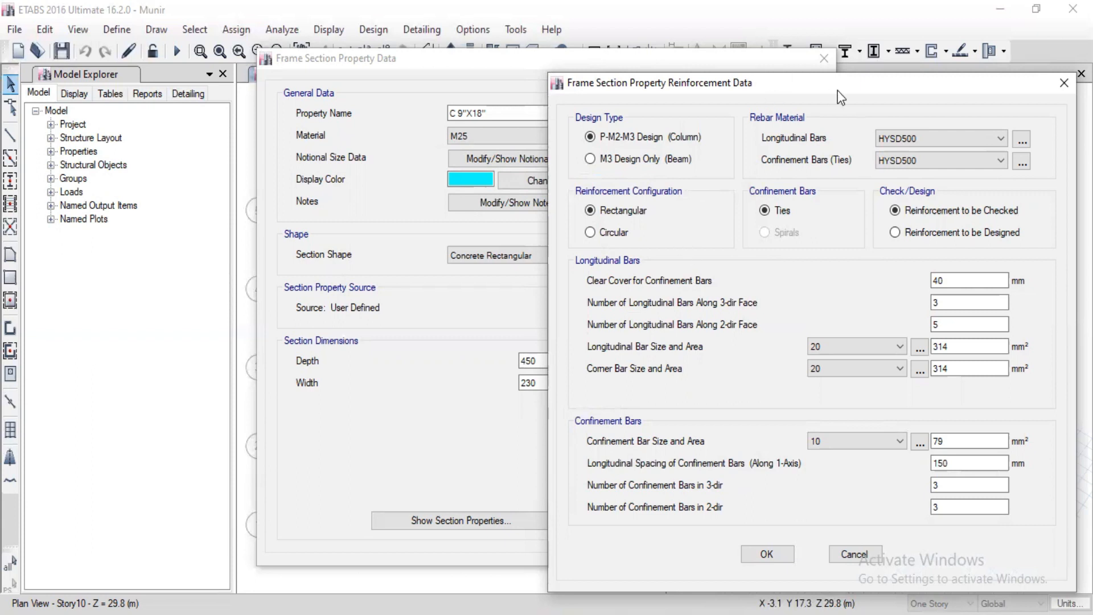
Set the number of longitudinal bars along the 2-dir face to 3, keeping 3 along the 3-dir face.
drag(837, 90, 455, 57)
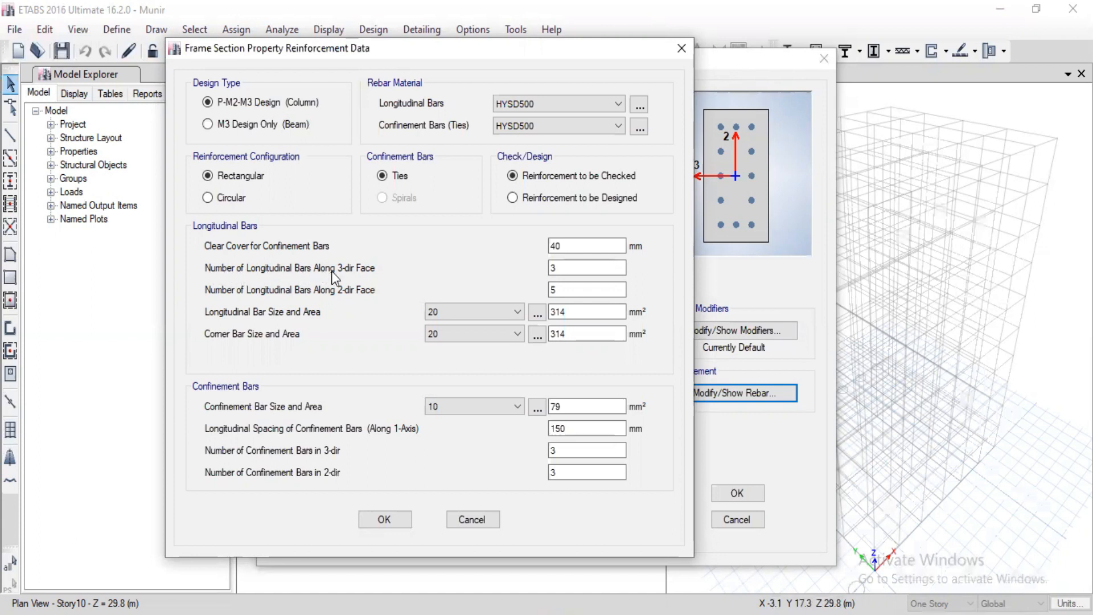
drag(569, 268, 544, 279)
click(555, 269)
double_click(586, 290)
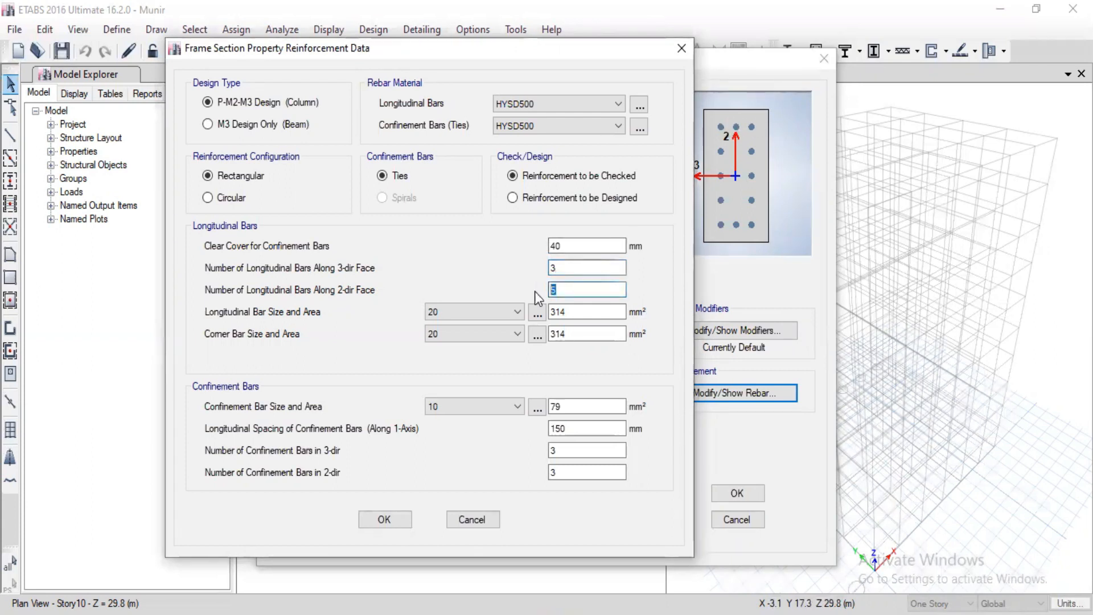
text(3)
Set the bar sizes to 12 for longitudinal, 16 for corner and 8 for confinement bars, and accept the reinforcement data.
click(450, 314)
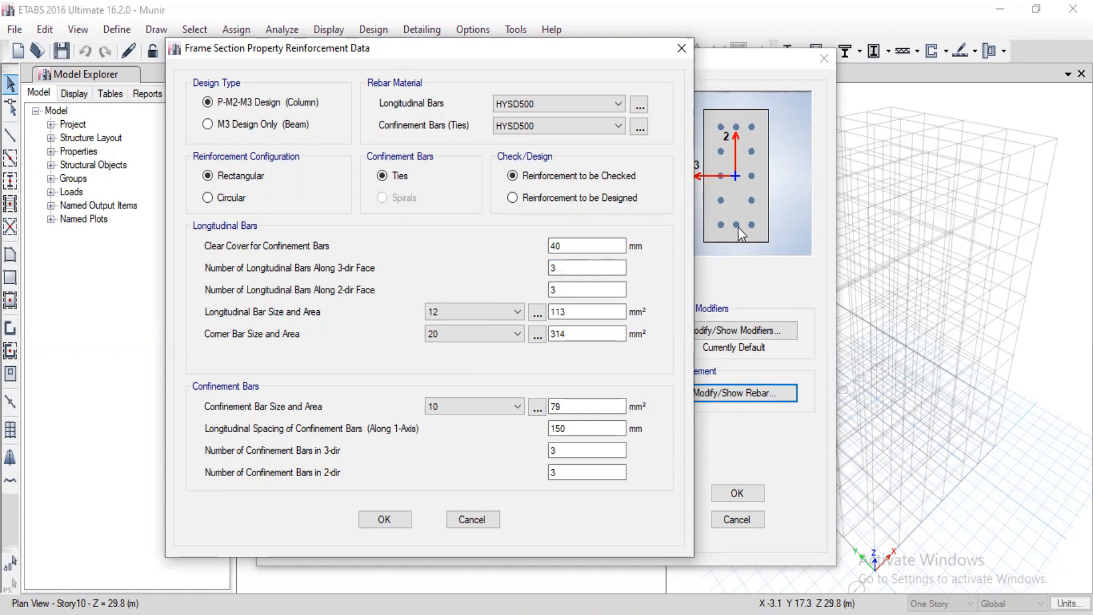
click(435, 335)
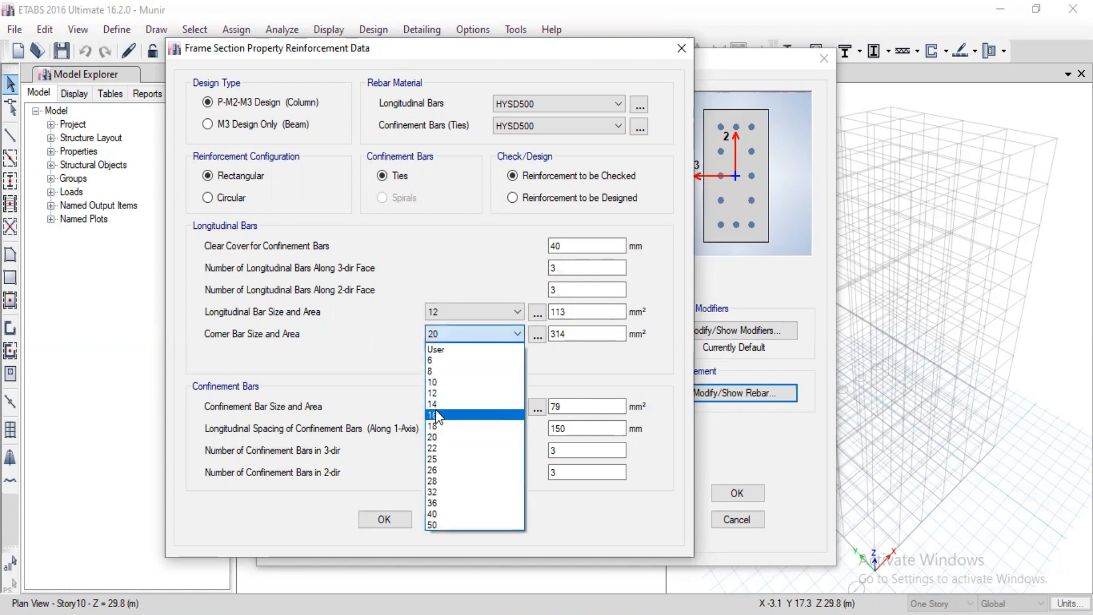
click(436, 415)
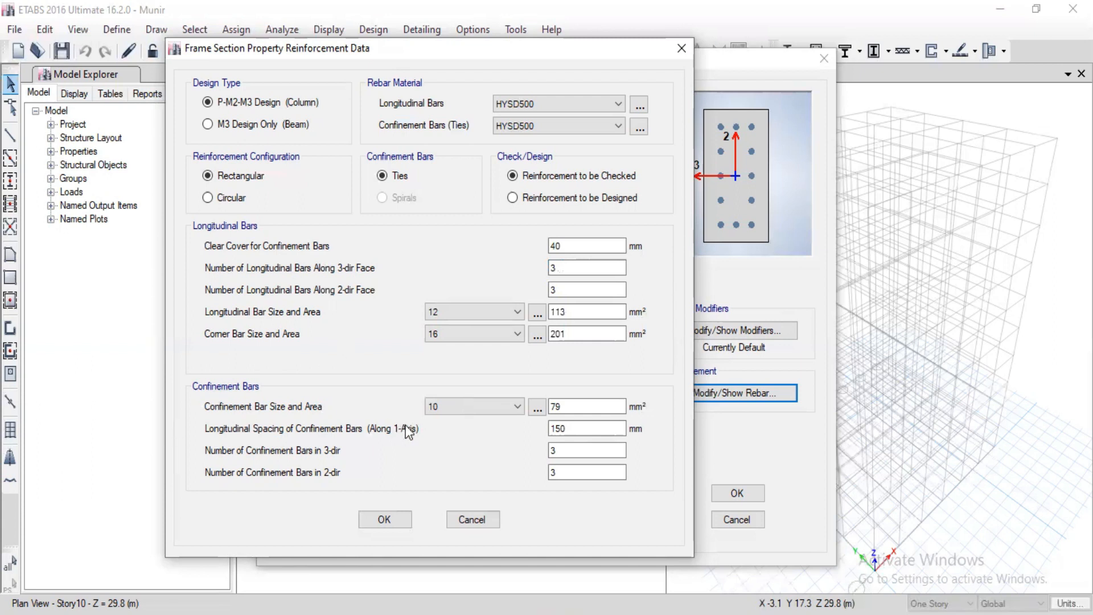
click(452, 409)
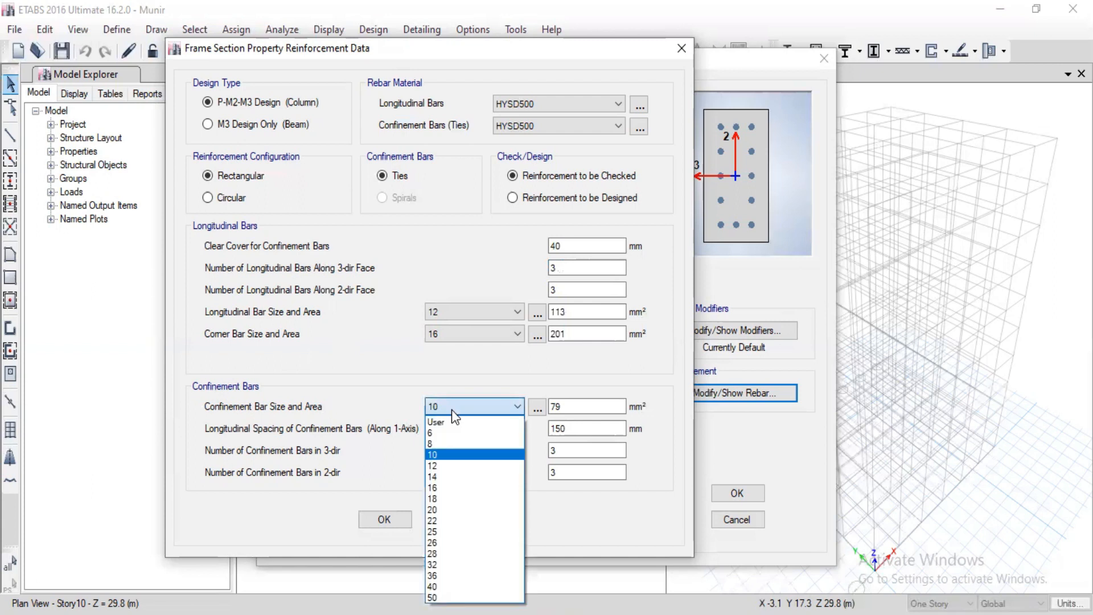
click(437, 442)
click(404, 521)
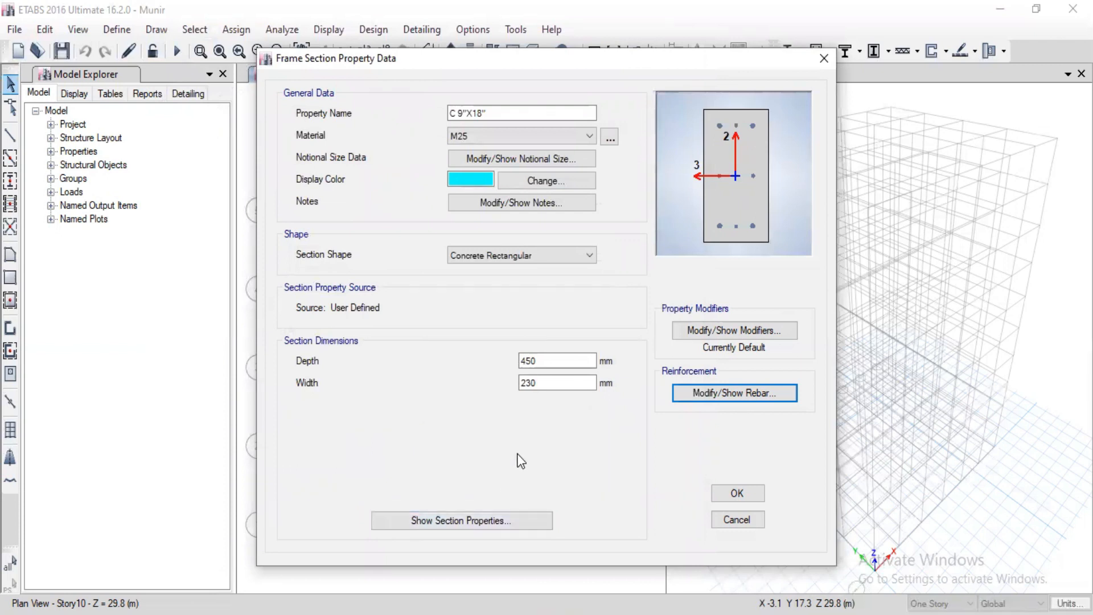
Review the column's reinforcement data beside the section preview and save the C 9"X18" section.
click(730, 394)
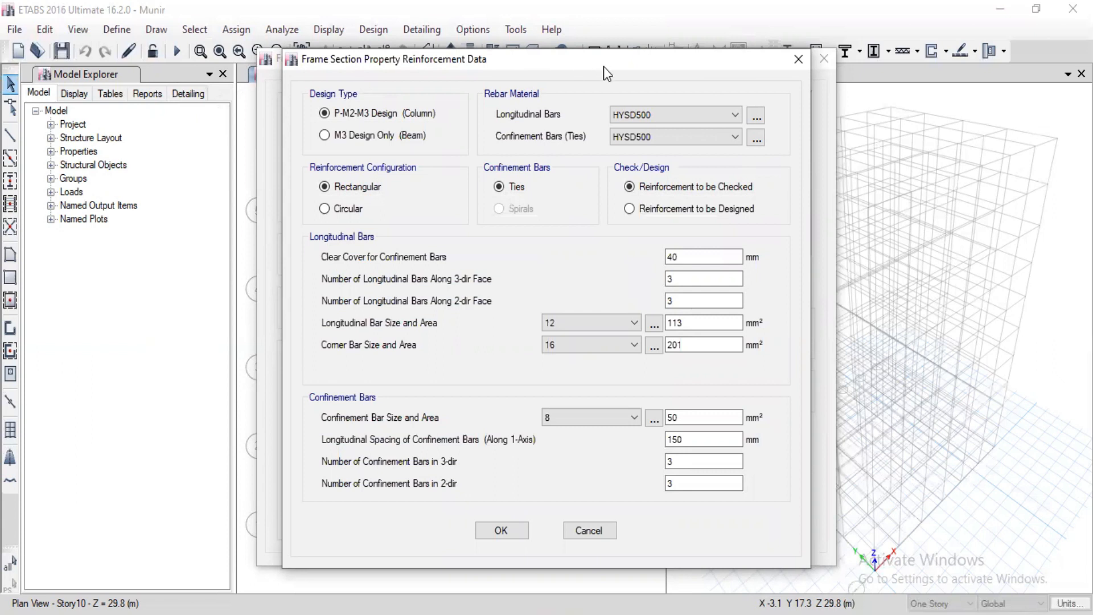
drag(606, 75, 431, 67)
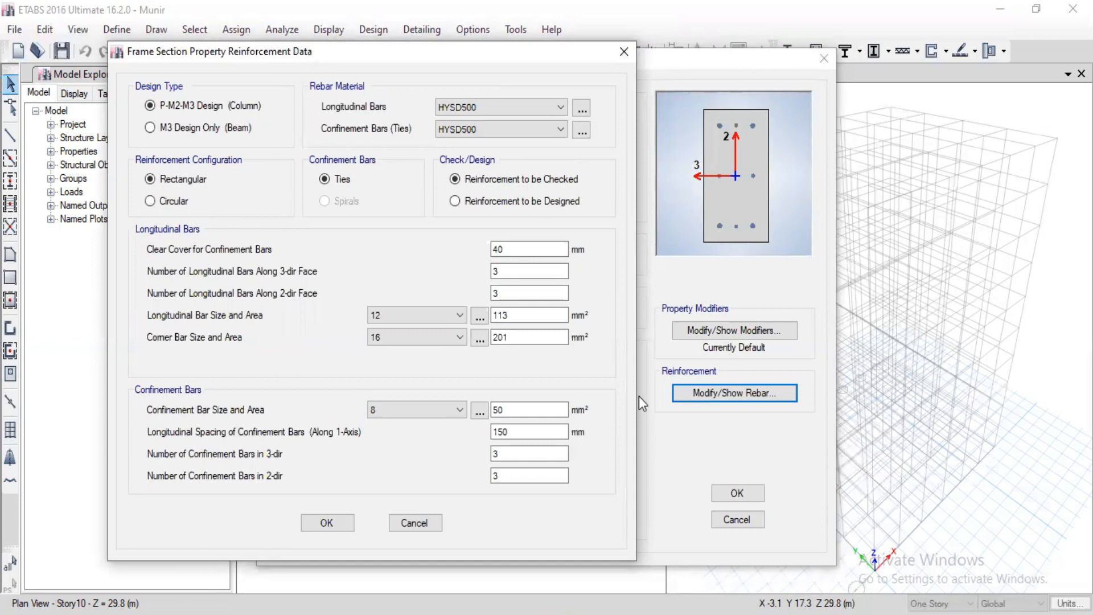
click(333, 521)
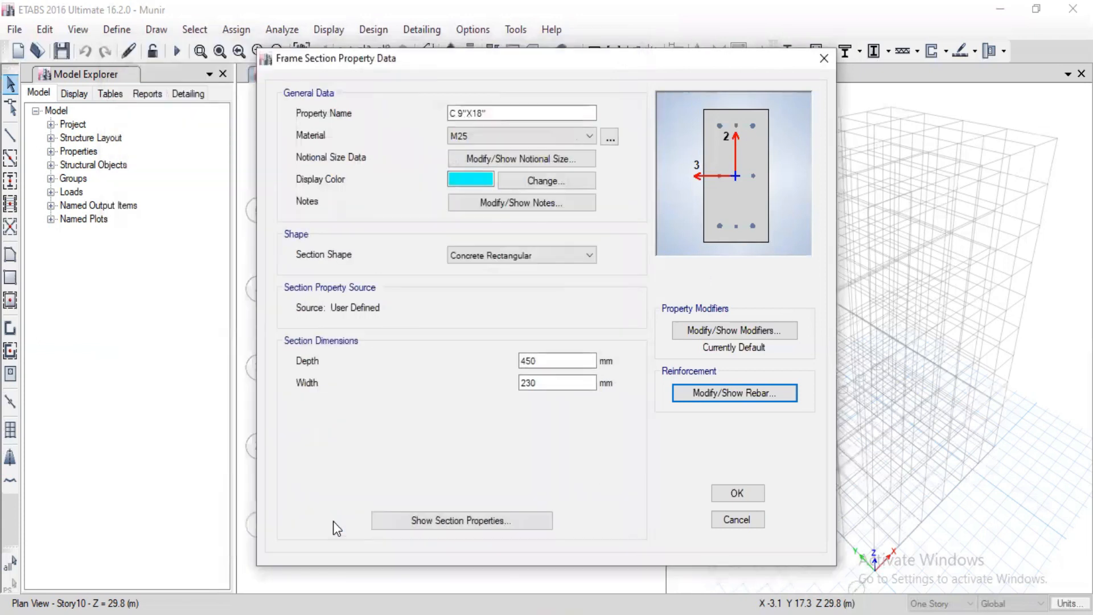
click(738, 493)
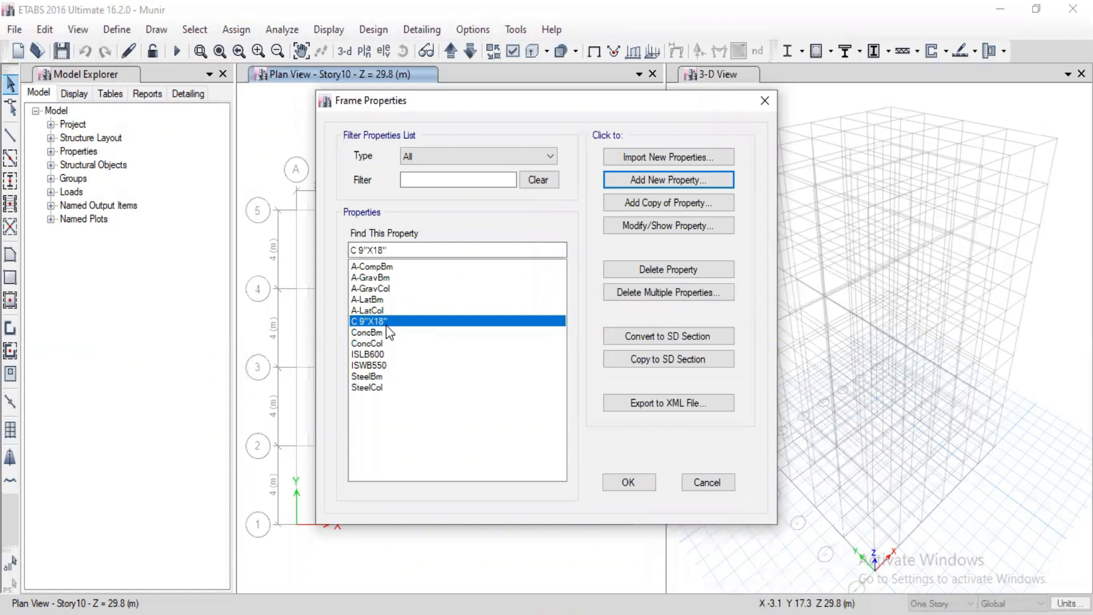
Start another rectangular concrete frame section named C 300mmX230mm with M25 as its material.
click(702, 188)
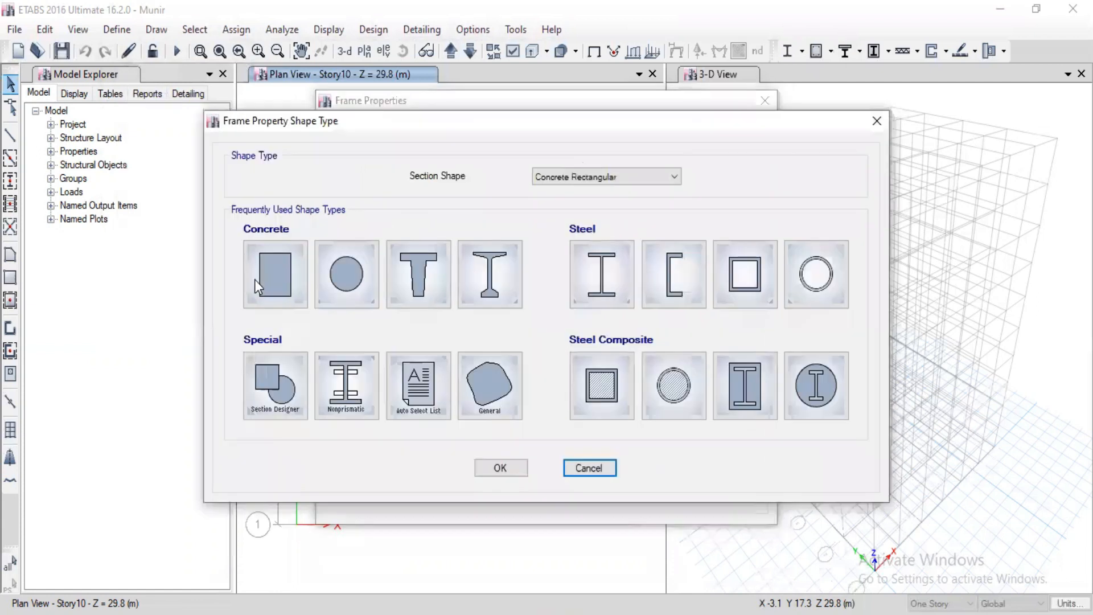
key(Escape)
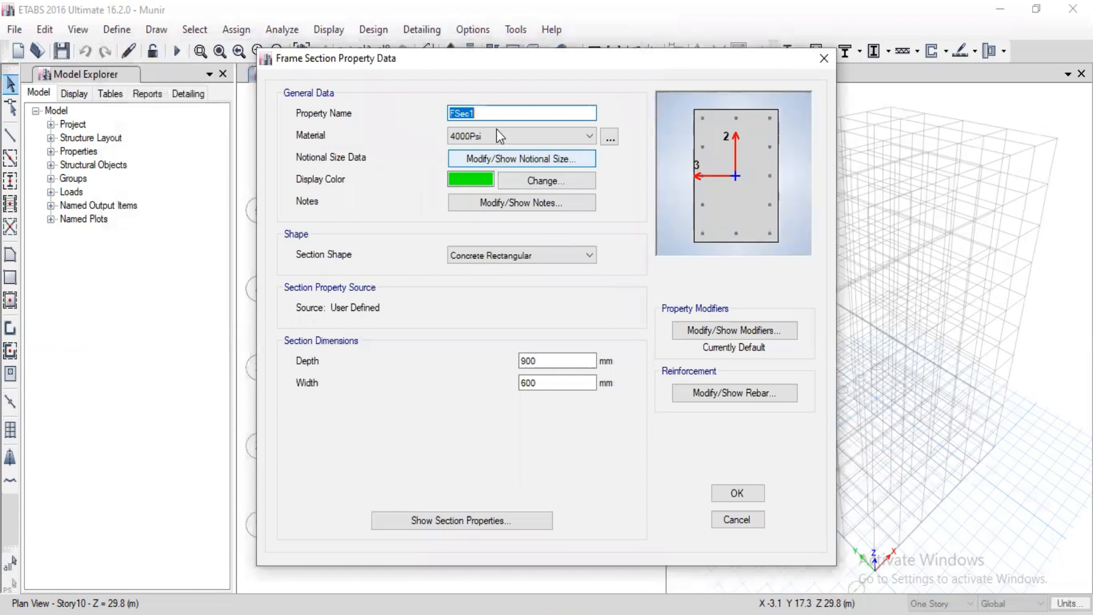
text(C)
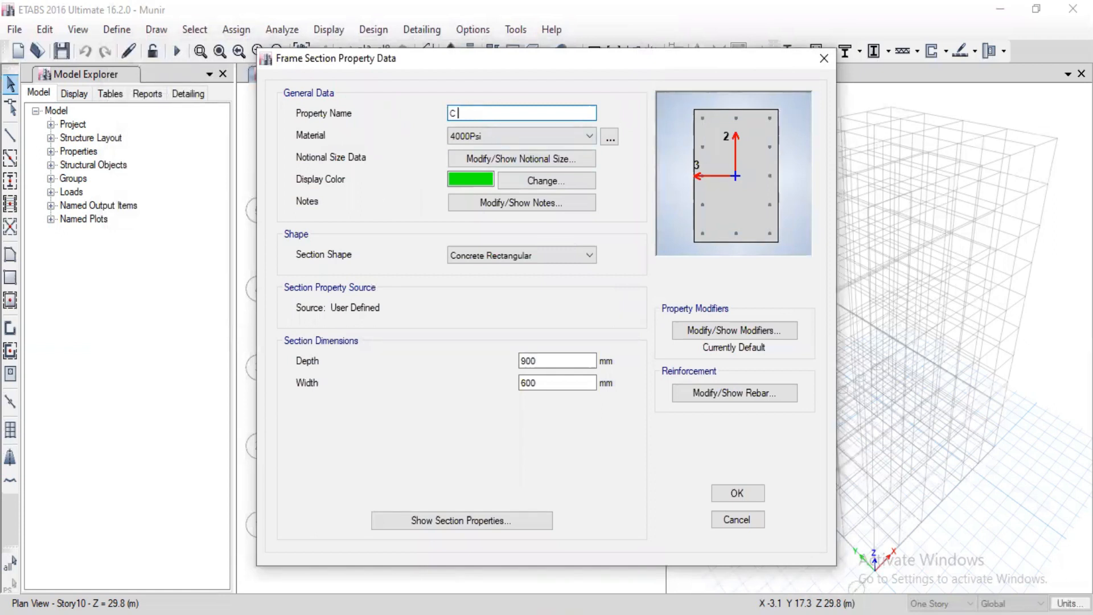
text( 300mmX230mm)
click(566, 137)
click(504, 199)
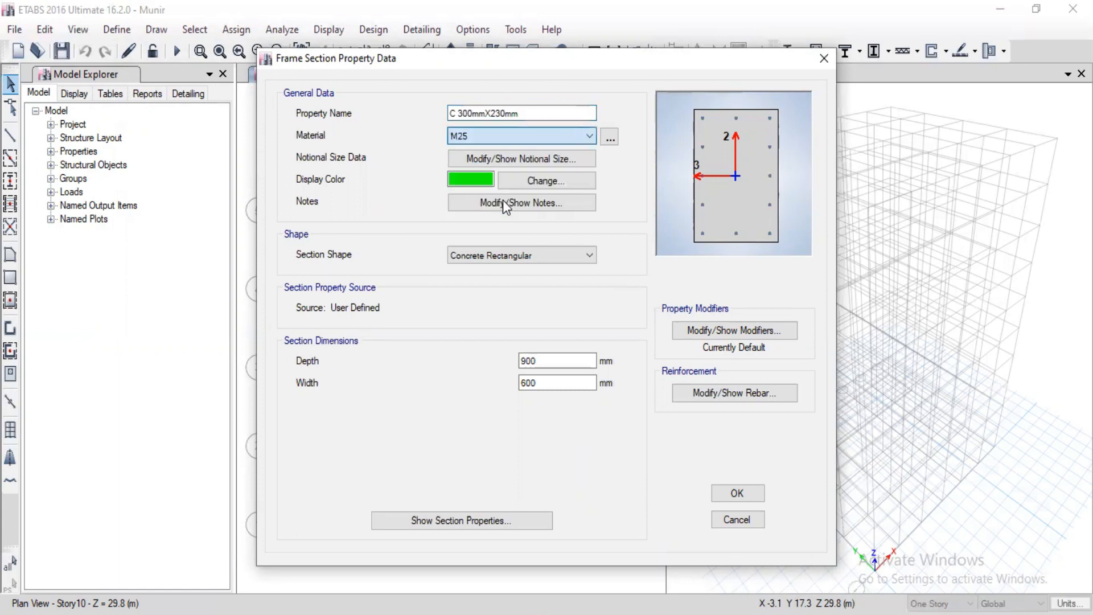
Set the C 300mmX230mm section's depth to 300 mm and width to 230 mm.
click(556, 360)
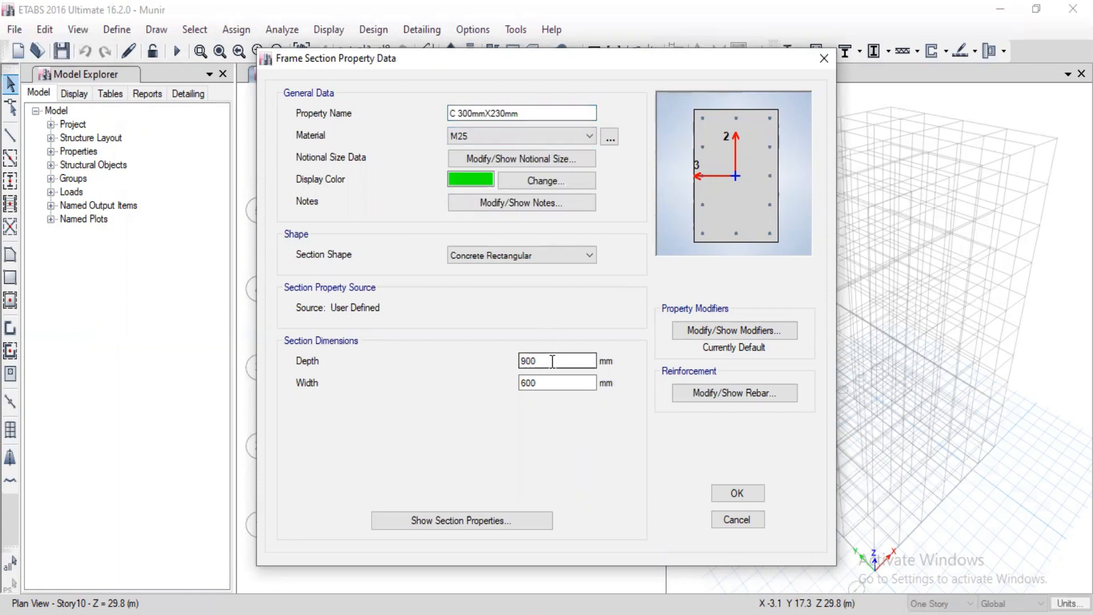
key(shift+Home)
text(300)
click(571, 383)
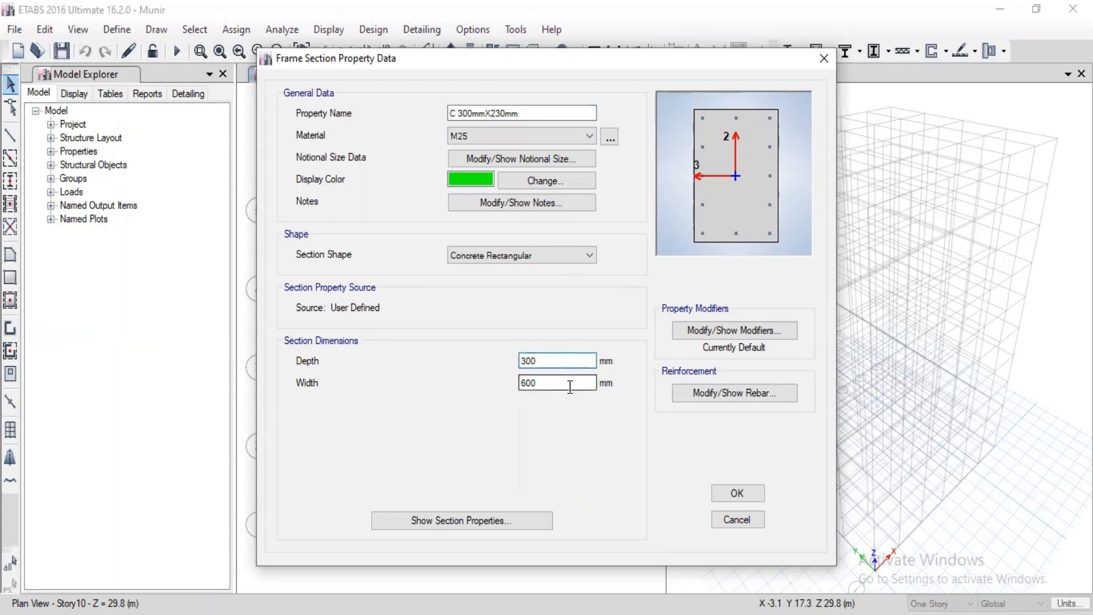
key(shift+Home)
text(230)
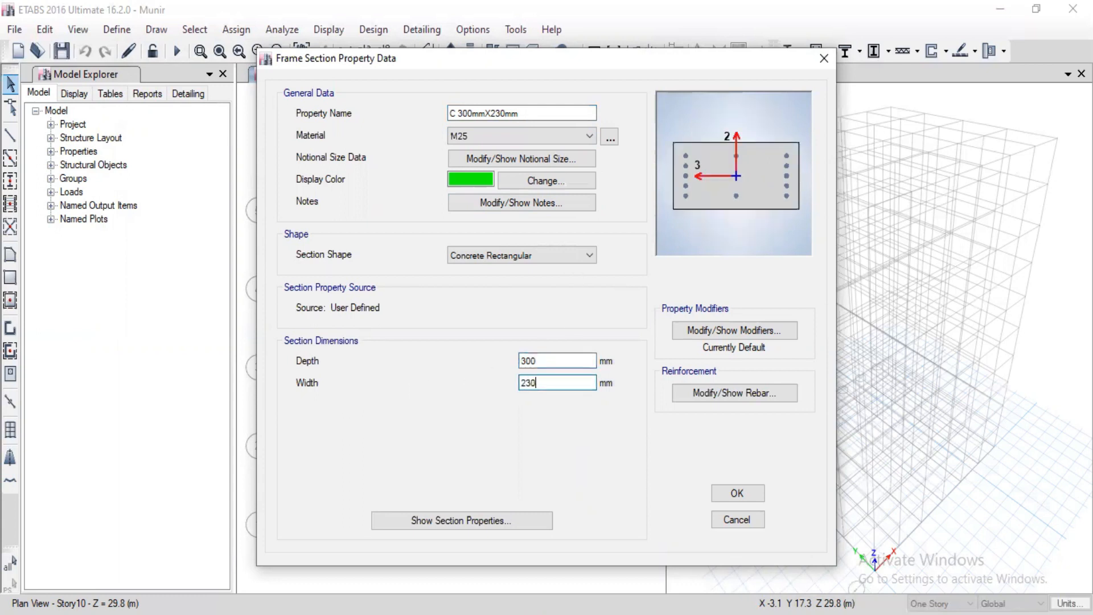
Assign HYSD500 to the C 300mmX230mm column's longitudinal and confinement bars, with the reinforcement to be checked.
click(738, 386)
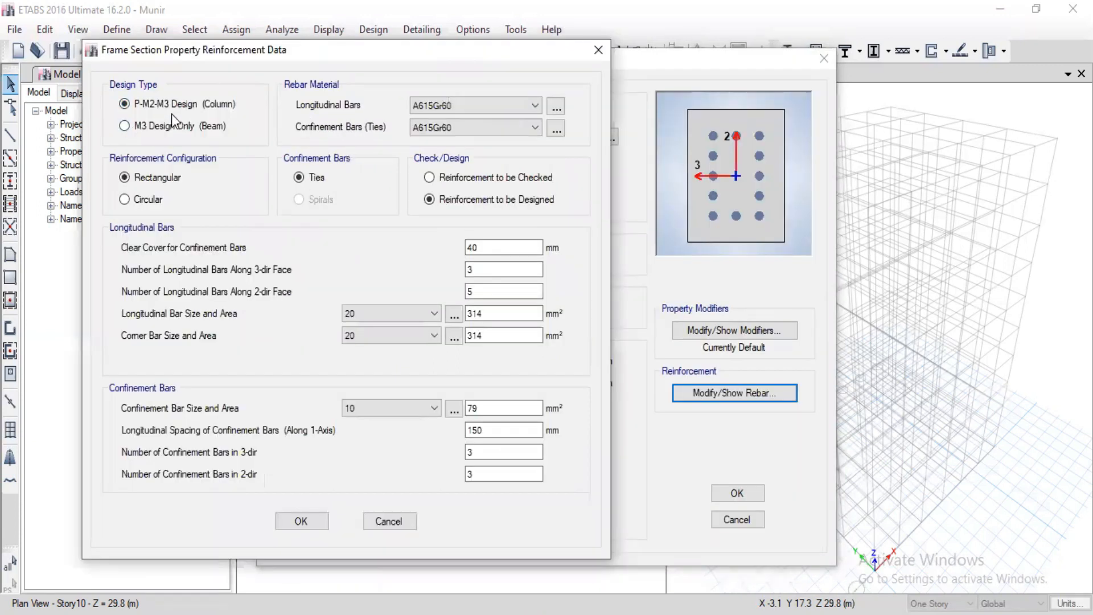
click(469, 105)
click(452, 131)
click(452, 131)
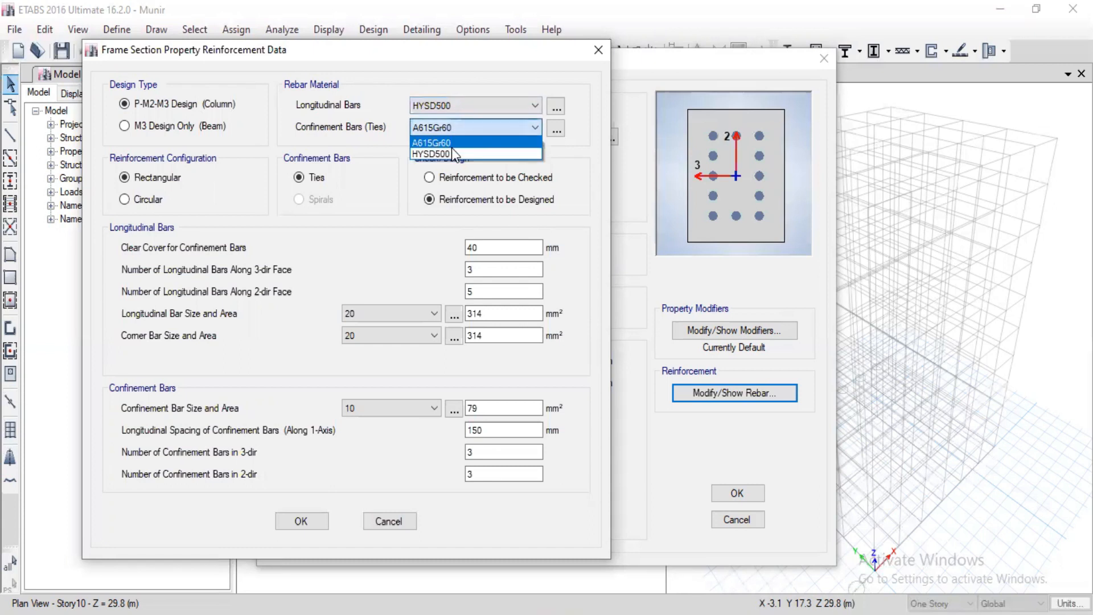
click(450, 155)
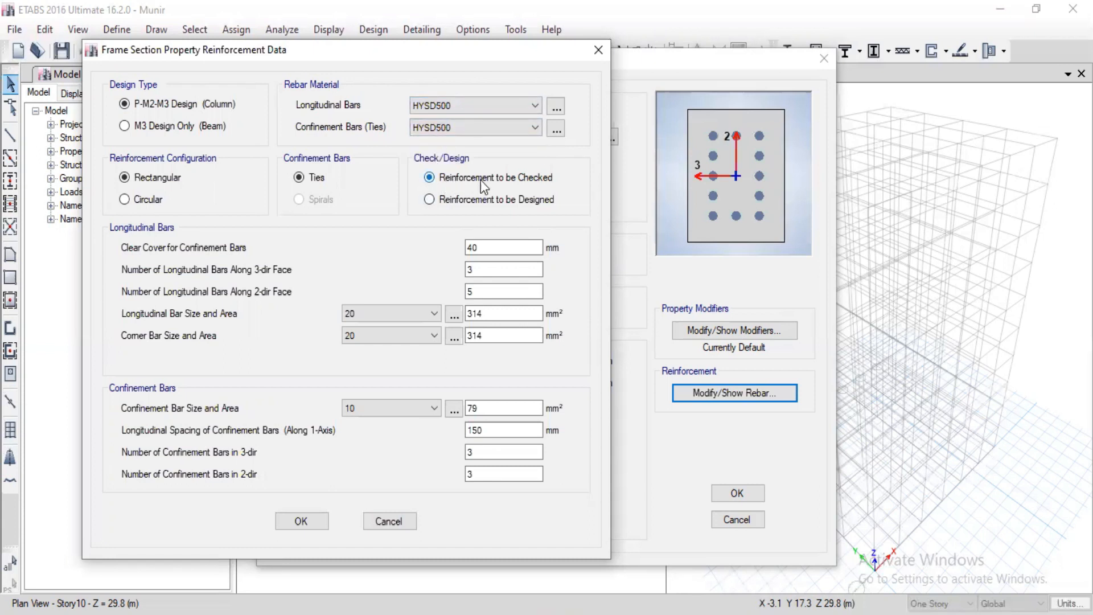
Set 3 bars along the 2-dir face, with sizes 12 longitudinal, 16 corner and 8 confinement, and save the C 300mmX230mm section.
double_click(491, 292)
text(3)
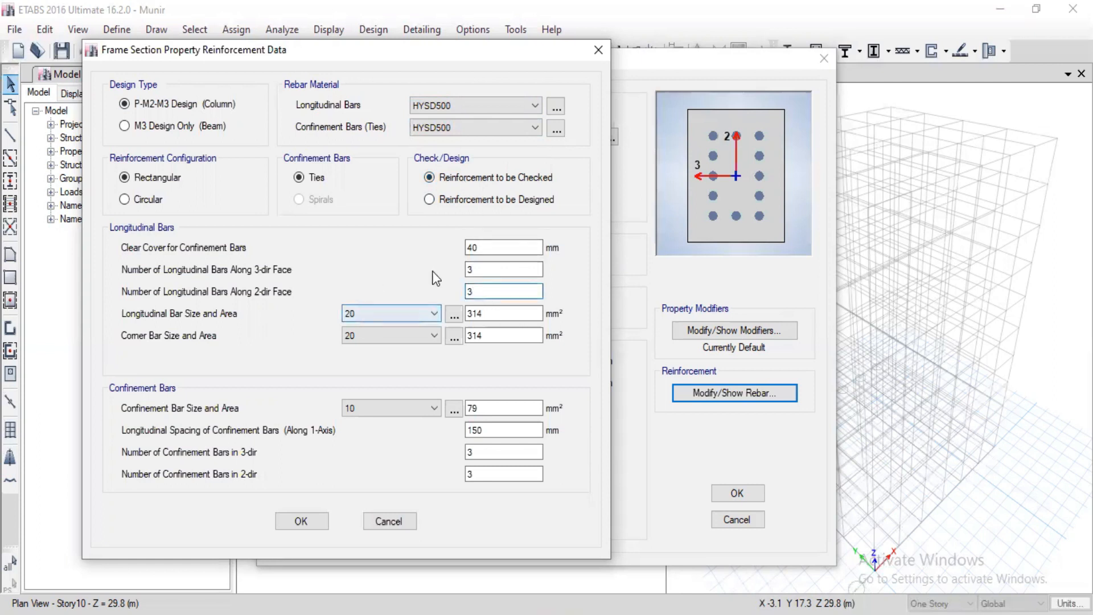
click(402, 311)
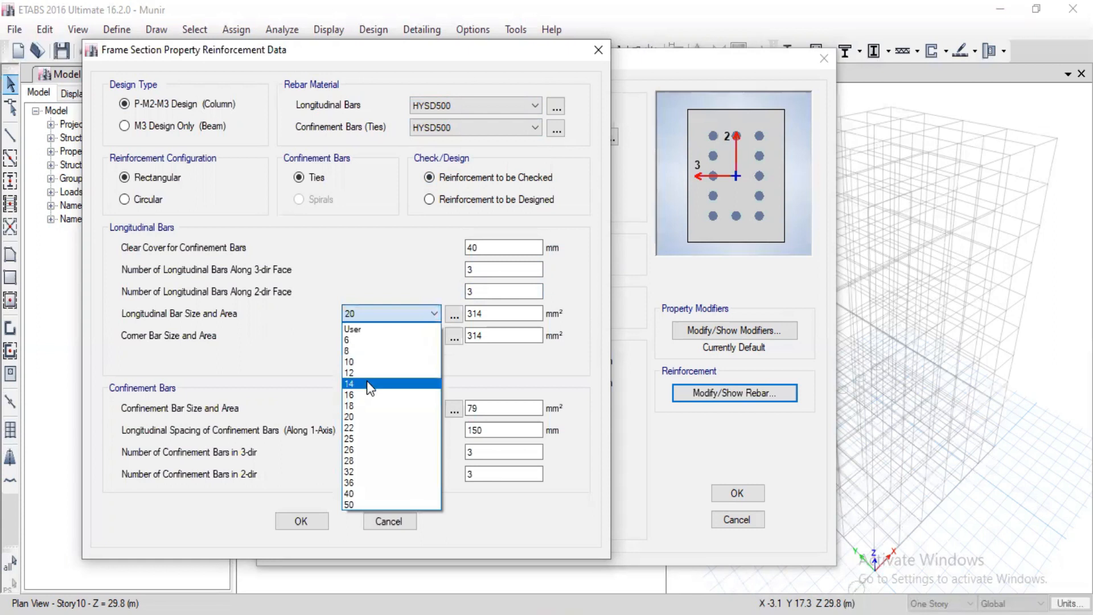
click(366, 373)
click(375, 342)
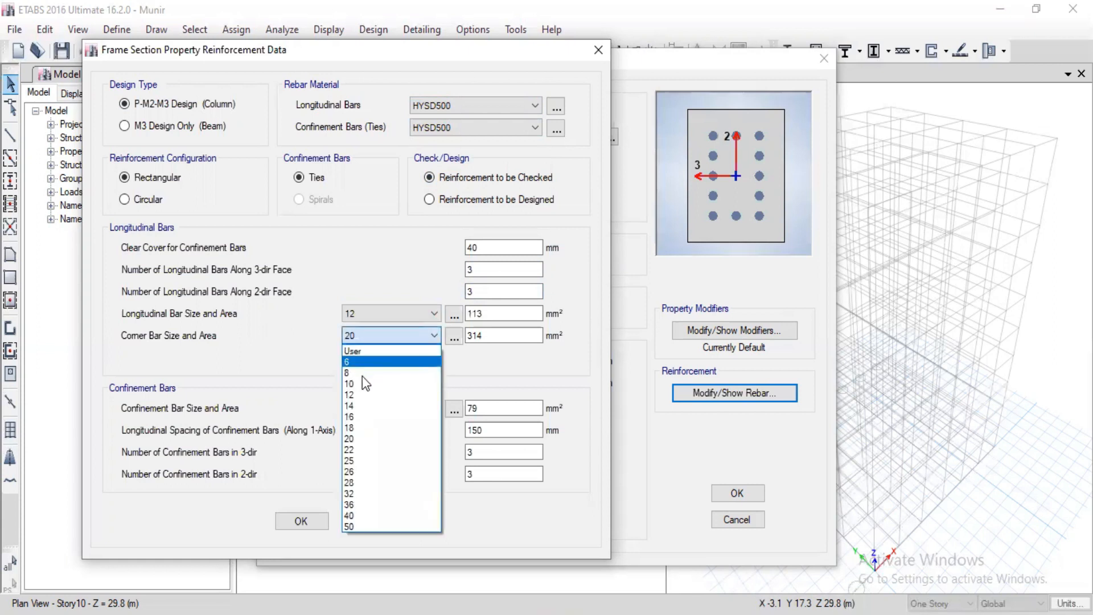
click(358, 414)
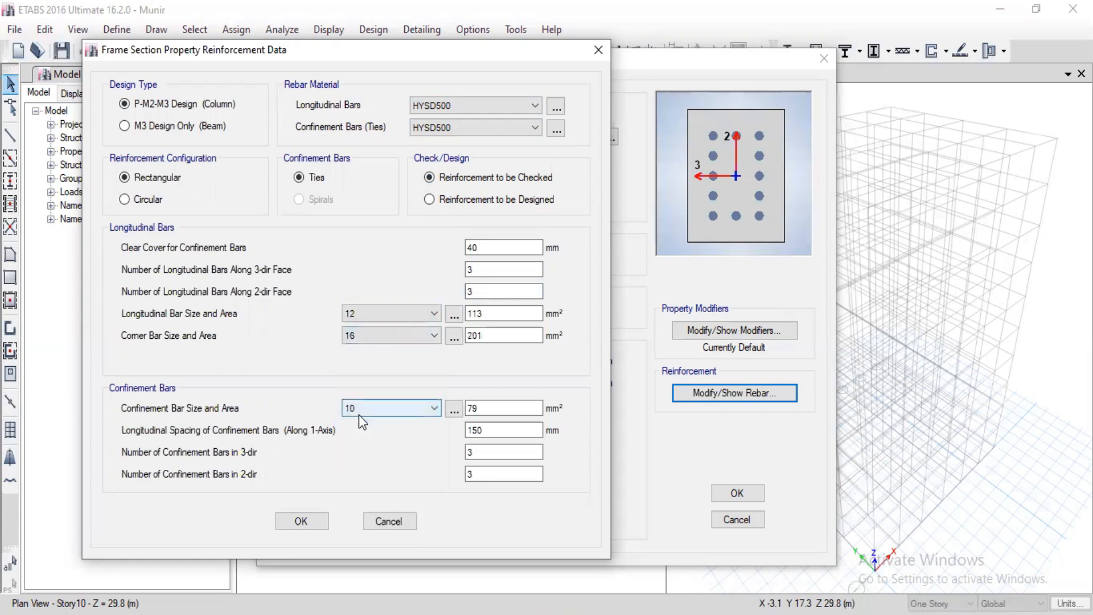
click(358, 415)
click(310, 518)
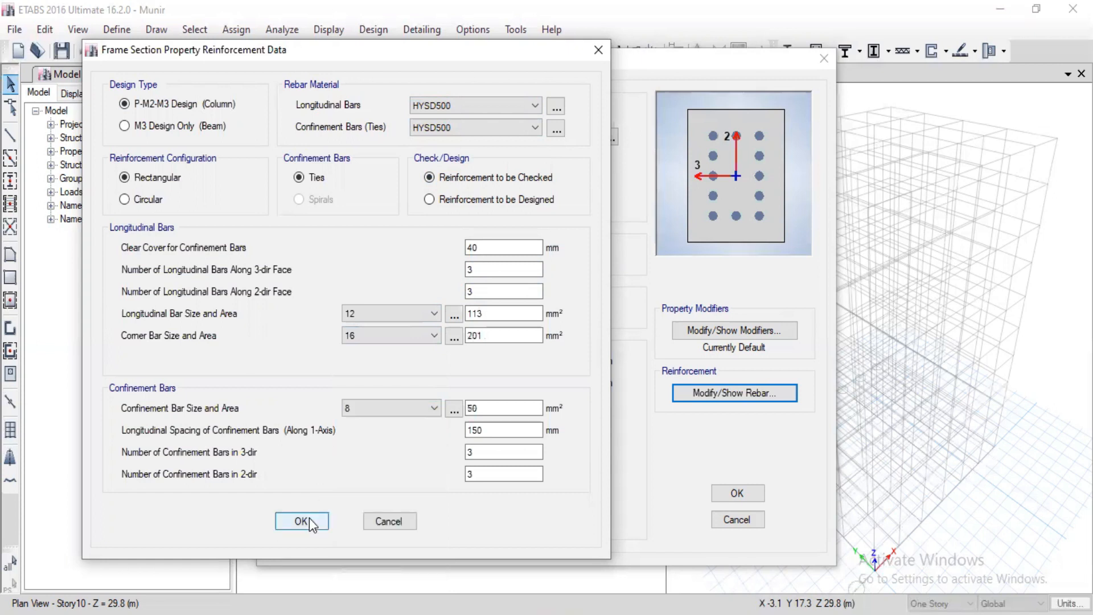
click(307, 514)
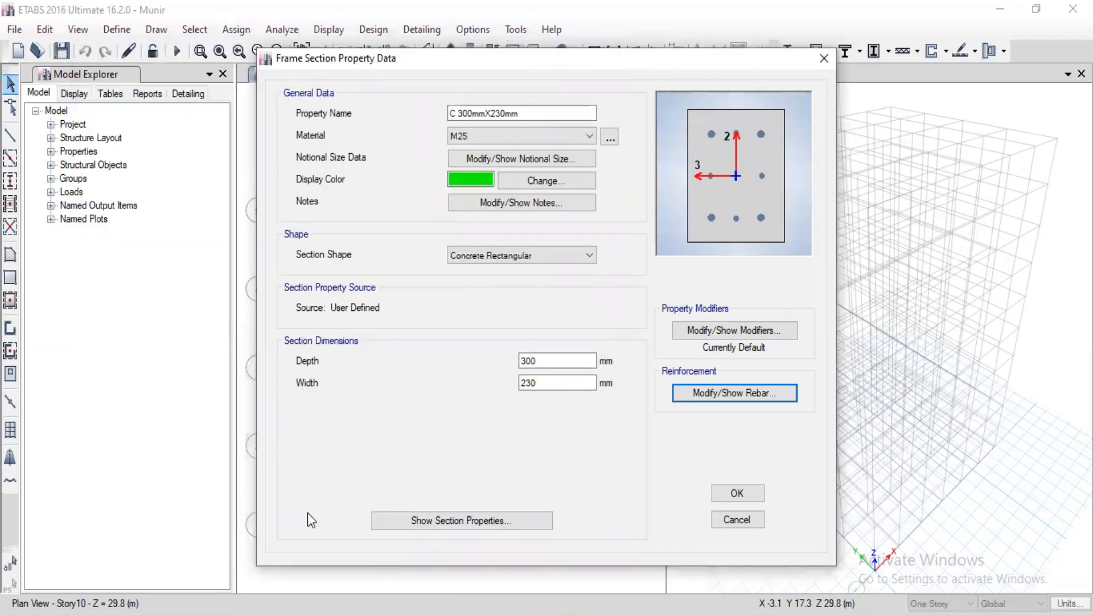
click(738, 487)
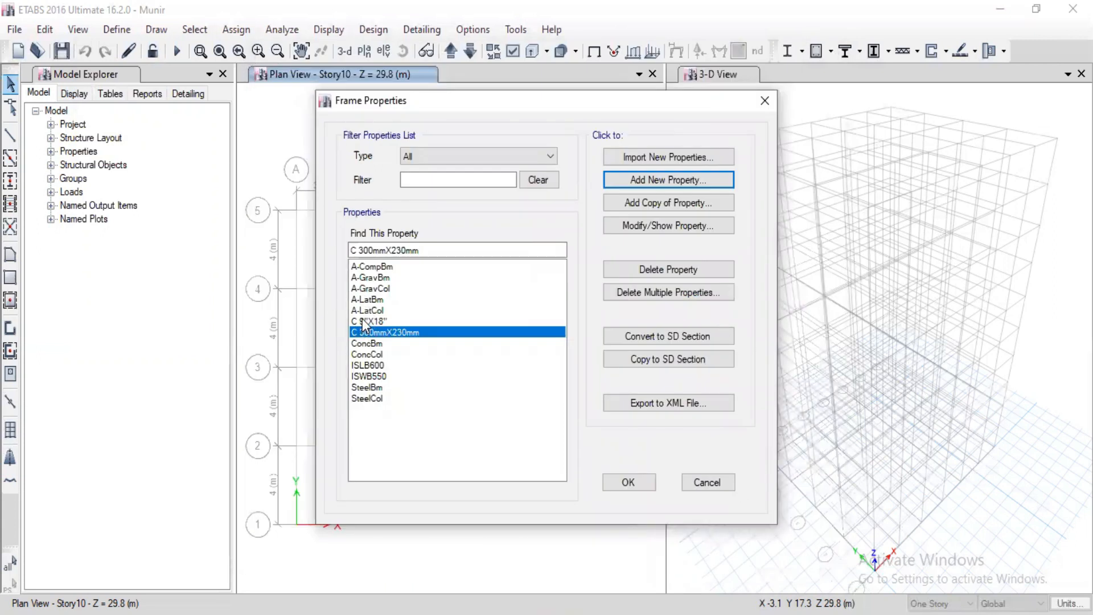
Start a new rectangular concrete frame section named B 230MMX350MM with M25 as its material.
click(657, 181)
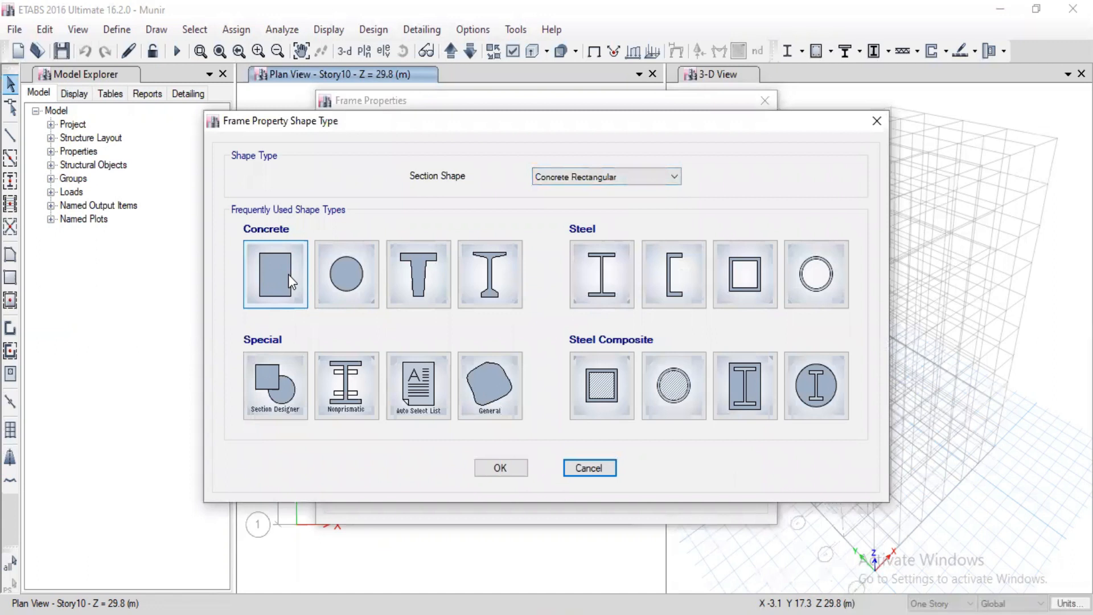
click(294, 254)
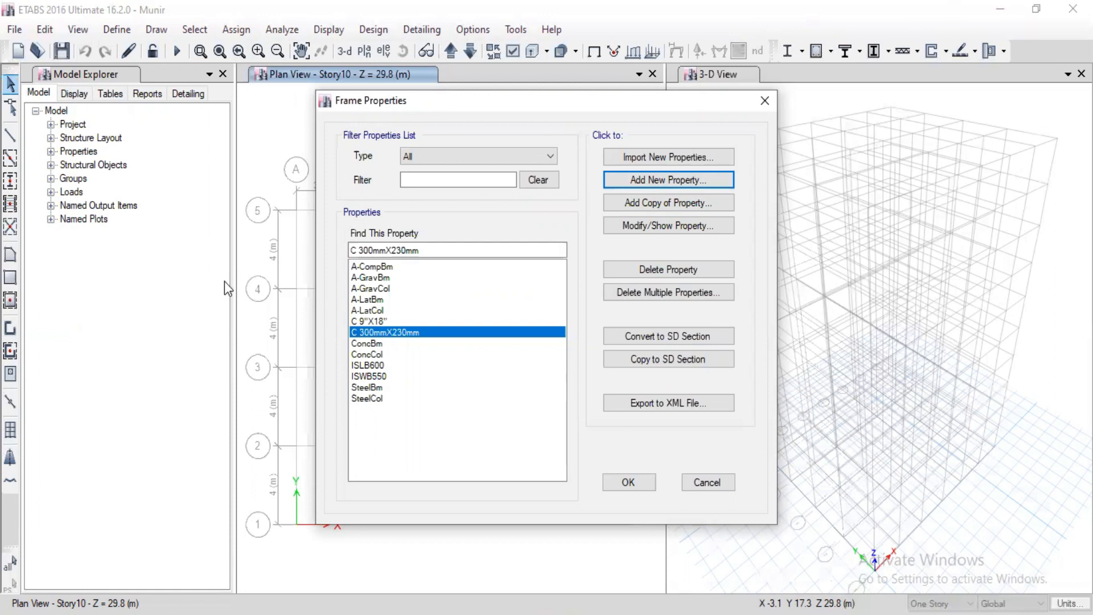
text(B)
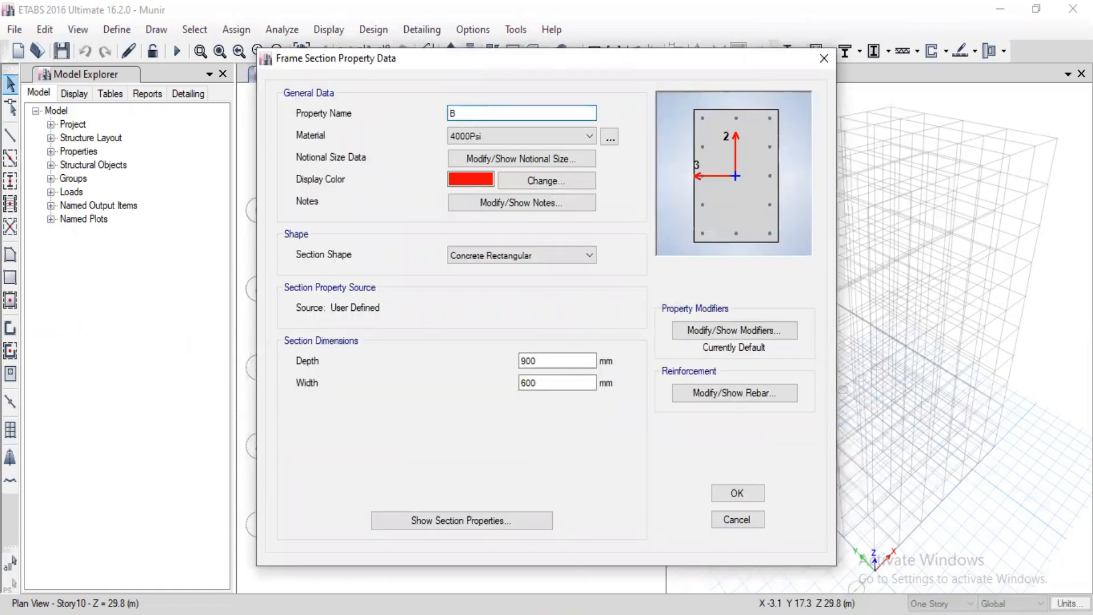
text( 230MMX350MM)
click(494, 138)
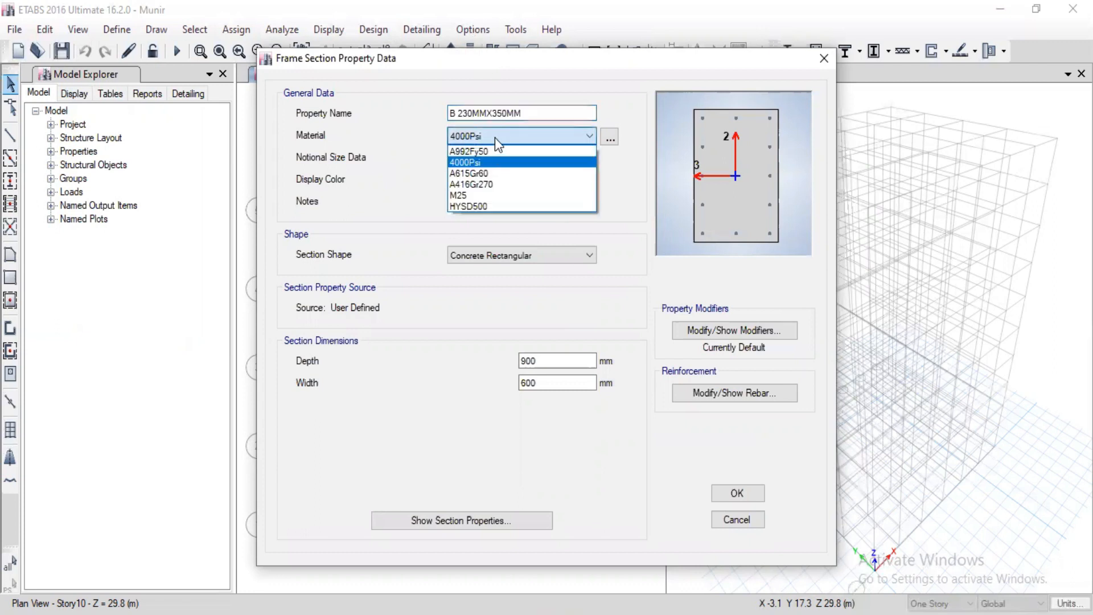
click(472, 196)
Set the B 230MMX350MM section's depth to 350 mm and width to 230 mm.
click(549, 361)
key(shift+Home)
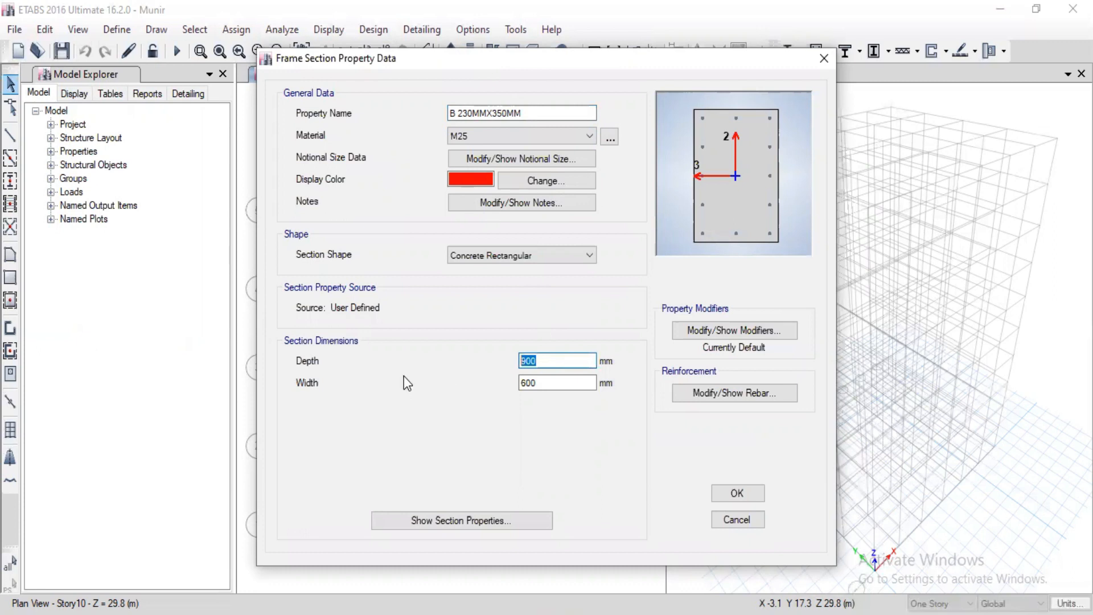
text(350)
key(Tab)
text(230)
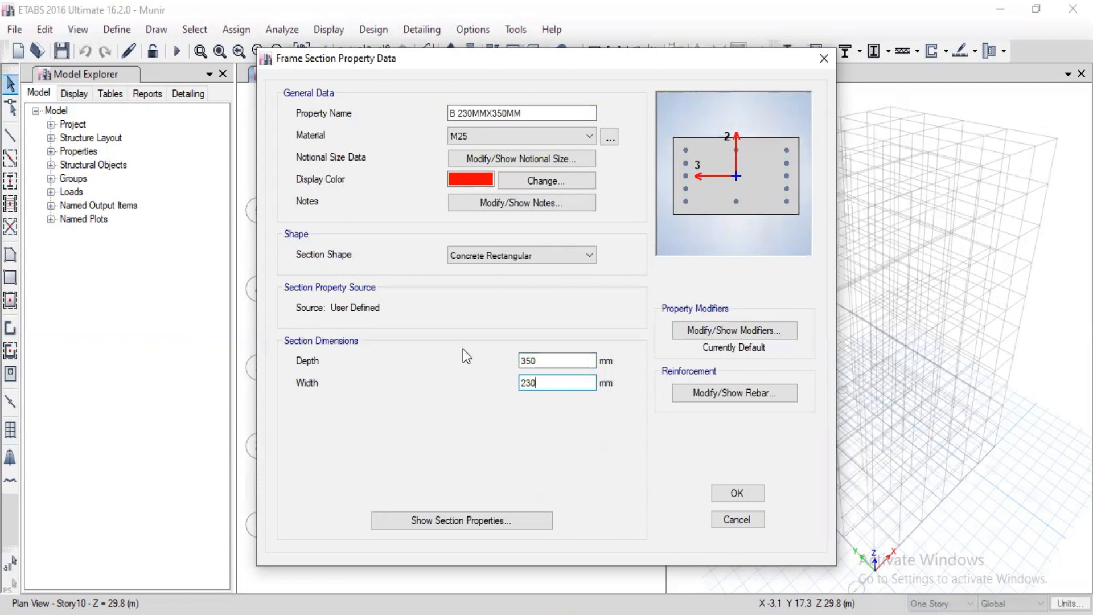
Make the section's reinforcement M3 Design Only (Beam) with HYSD500 for both longitudinal and confinement bars.
click(750, 391)
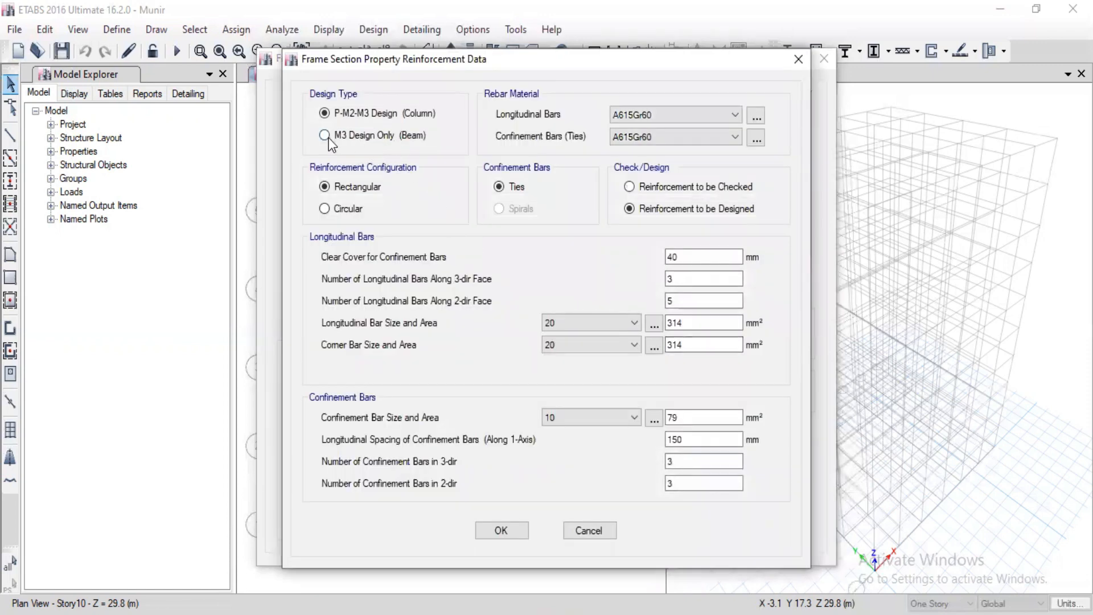
click(325, 135)
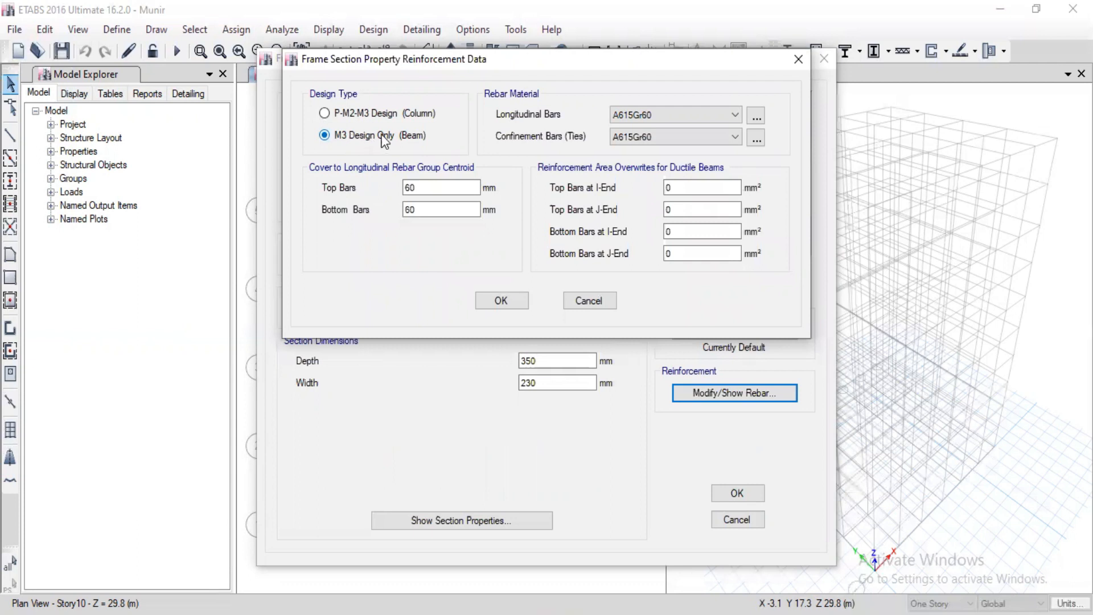
click(663, 116)
click(654, 141)
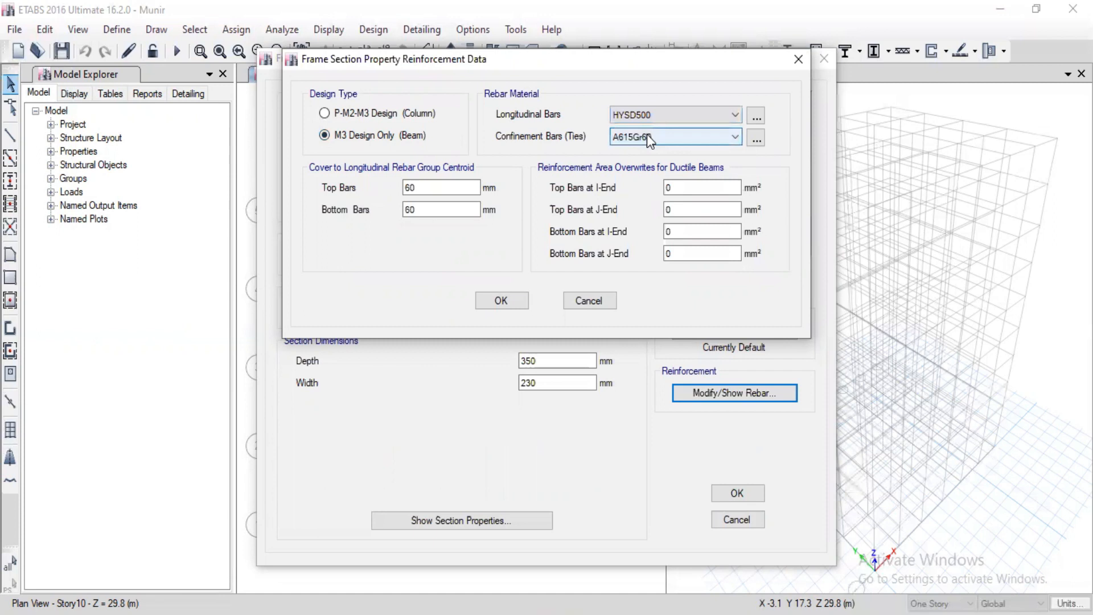
click(647, 136)
click(635, 161)
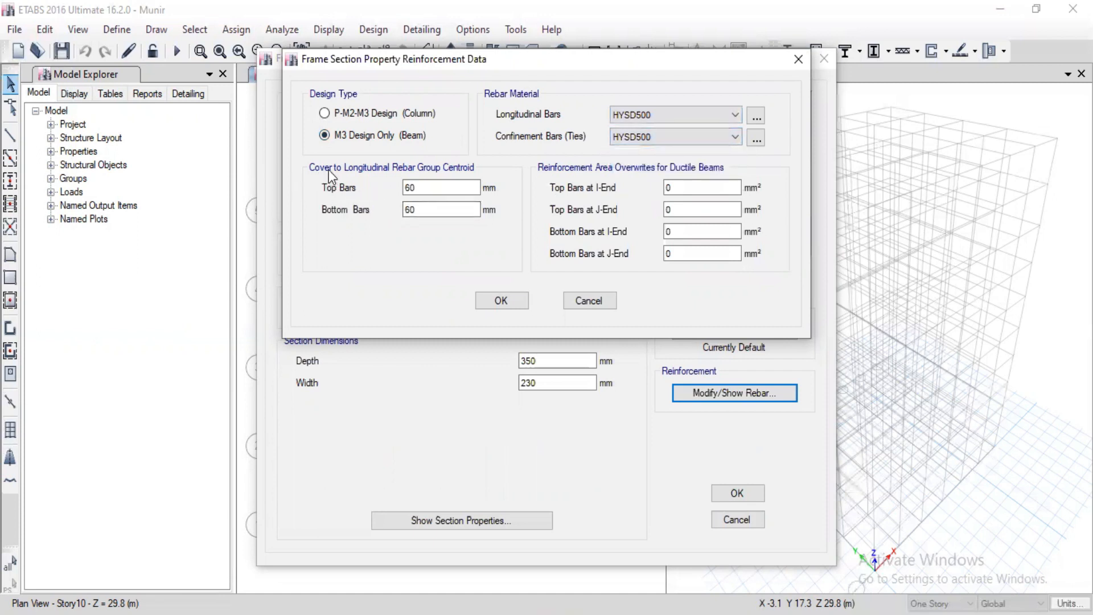
Set the cover to 25 mm for both top and bottom bars and save the B 230MMX350MM section.
double_click(453, 186)
text(25)
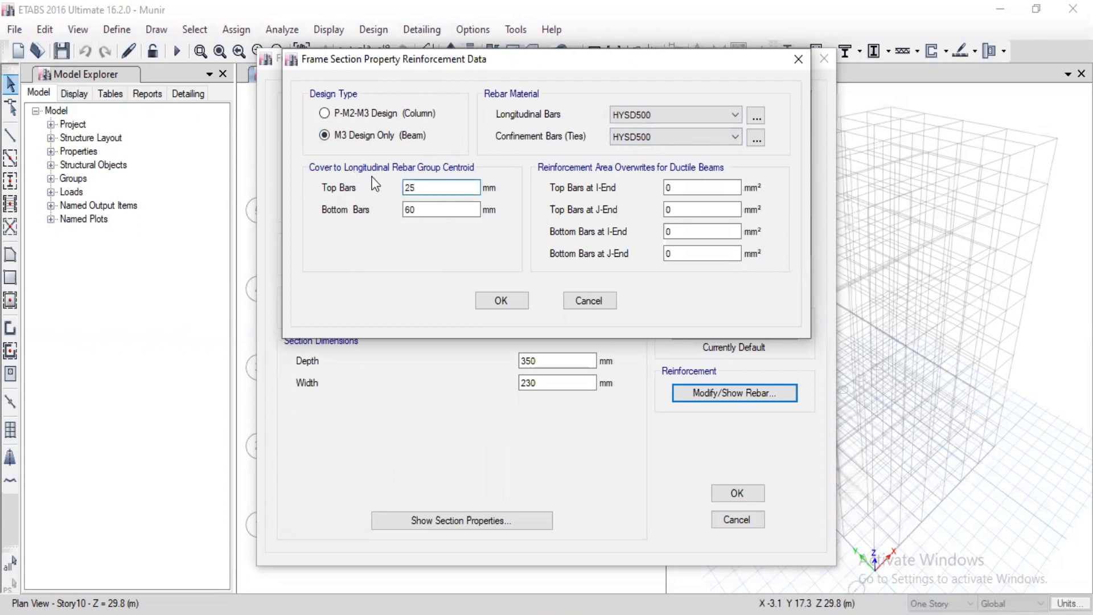
double_click(420, 209)
text(25)
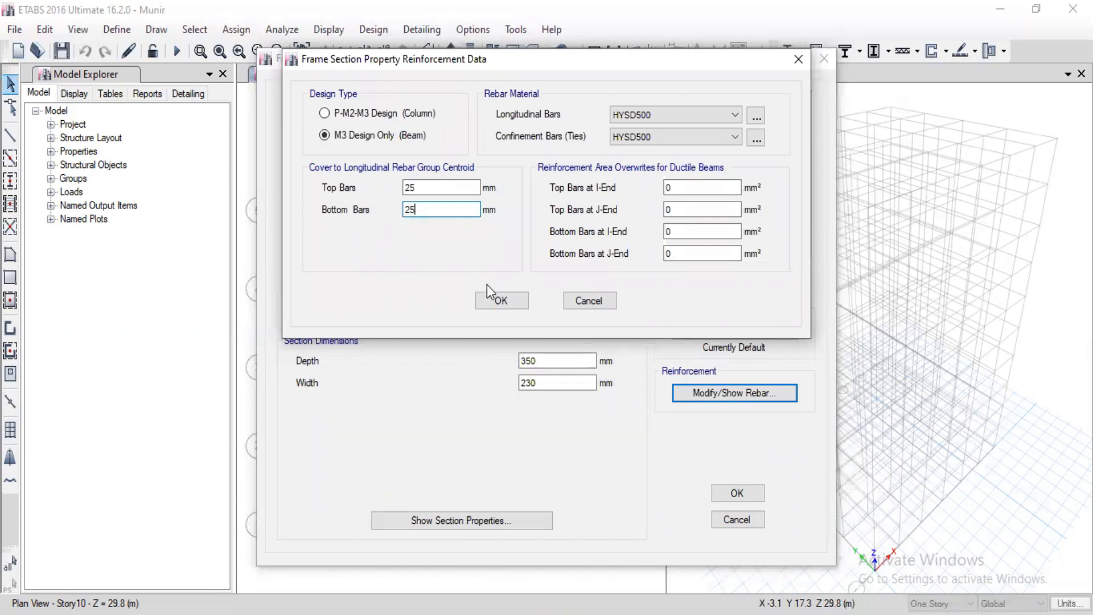
click(495, 298)
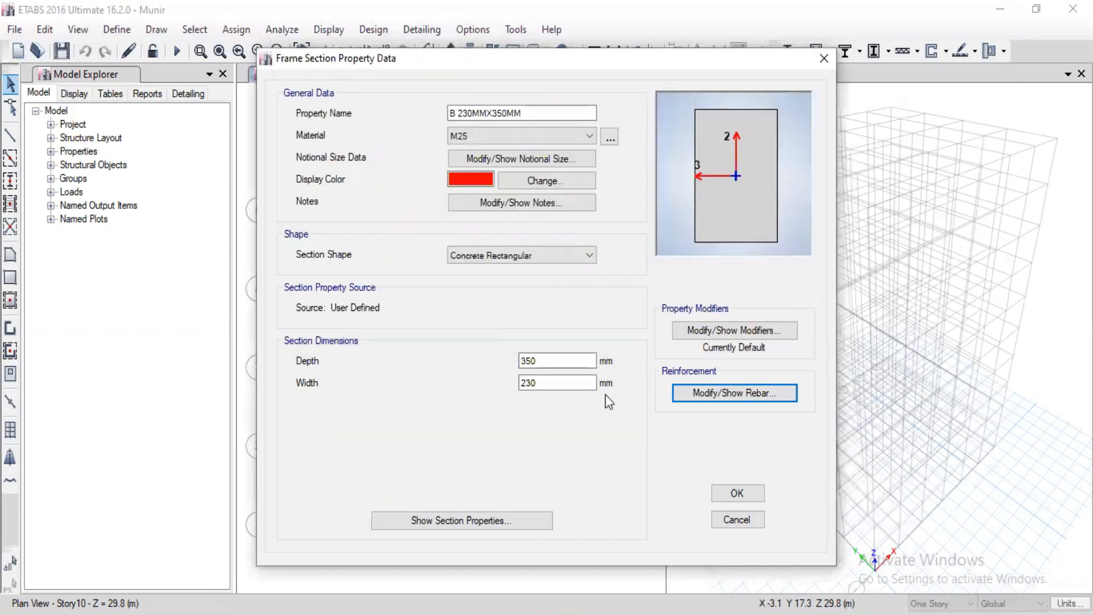
click(737, 493)
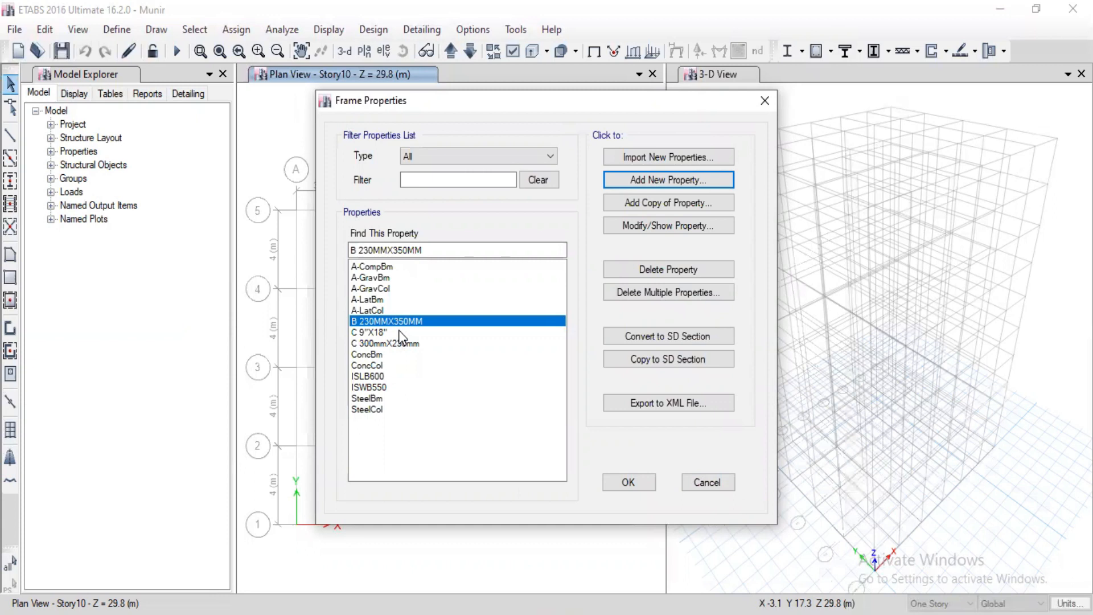
Start another rectangular concrete frame section named B 9"X12" with M25 as its material.
click(651, 179)
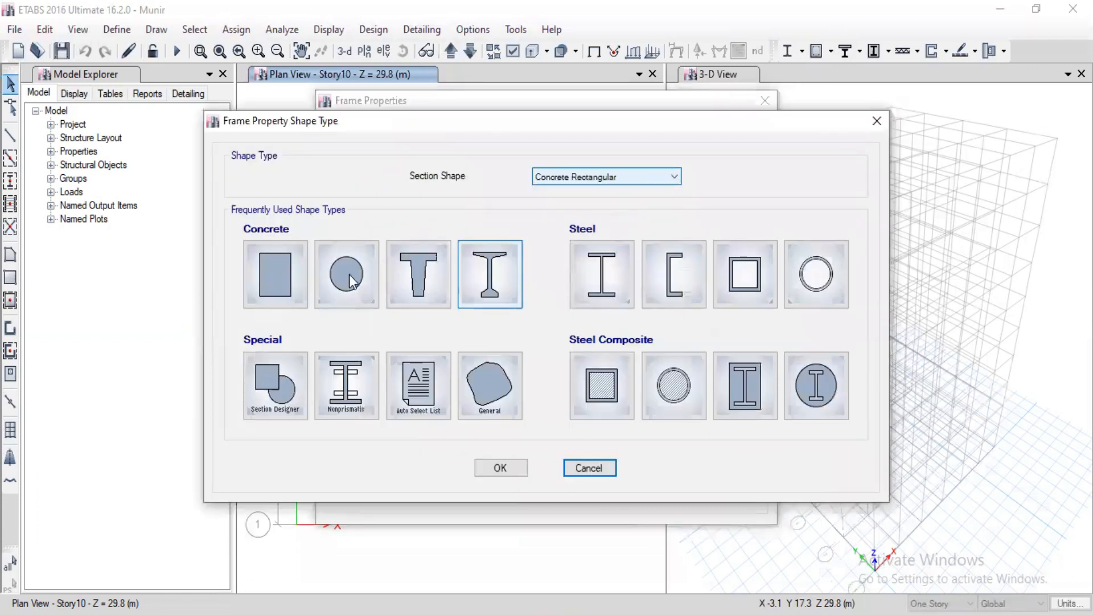
click(287, 275)
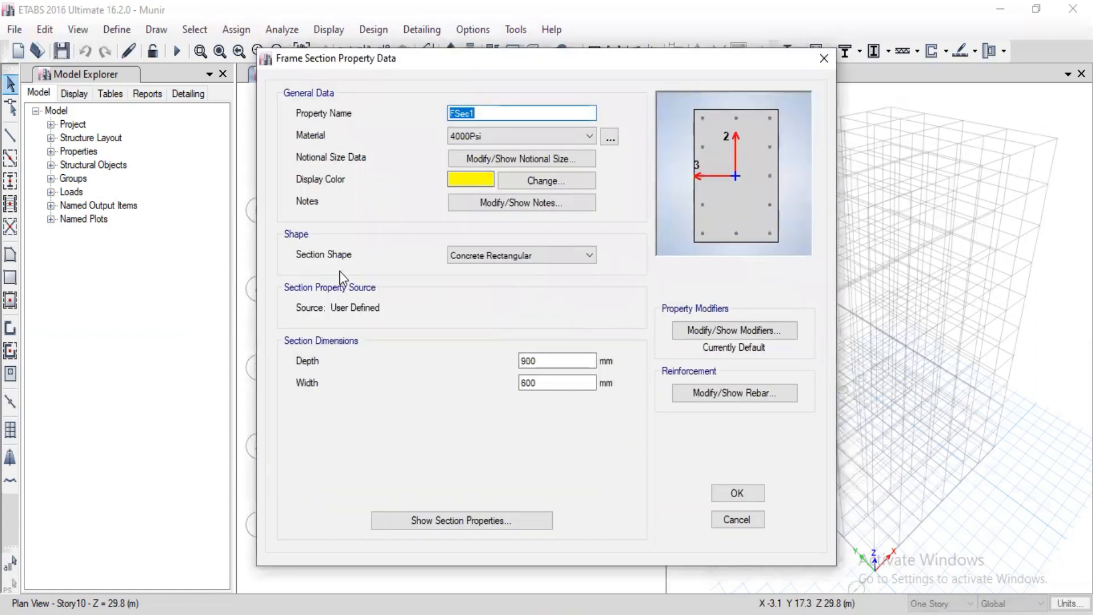
text(B 9)
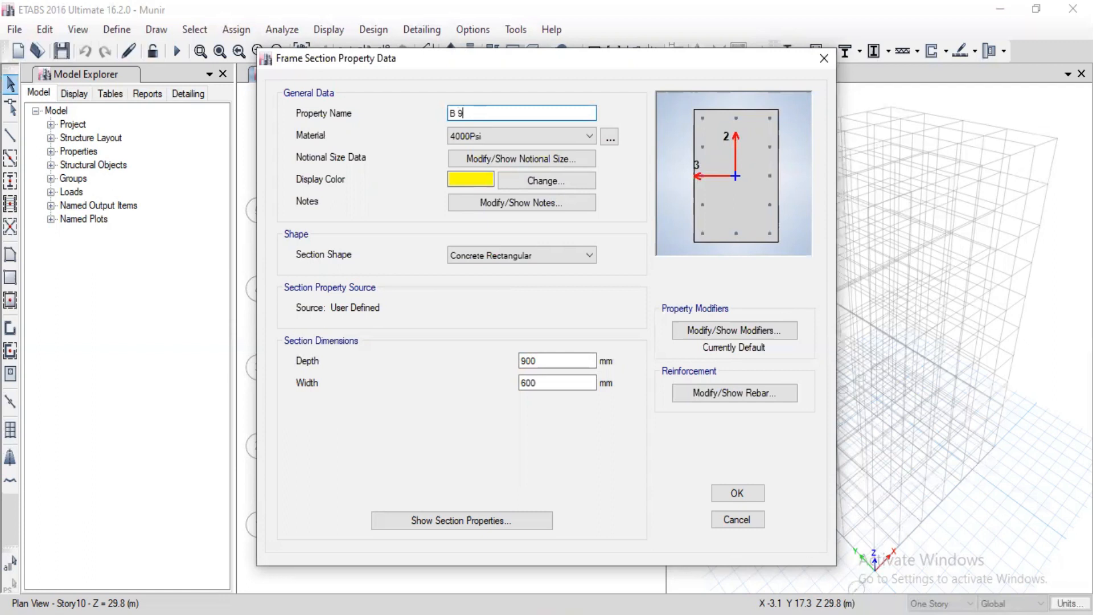
text("X12)
click(496, 139)
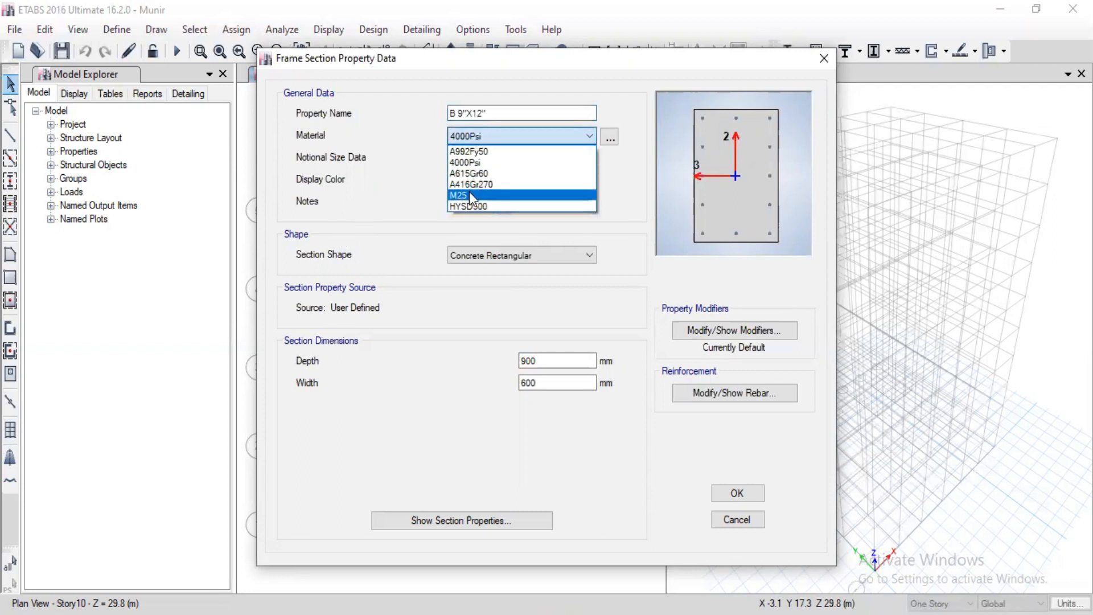
click(469, 195)
Set the B 9"X12" section's depth to 12".
click(563, 363)
double_click(562, 362)
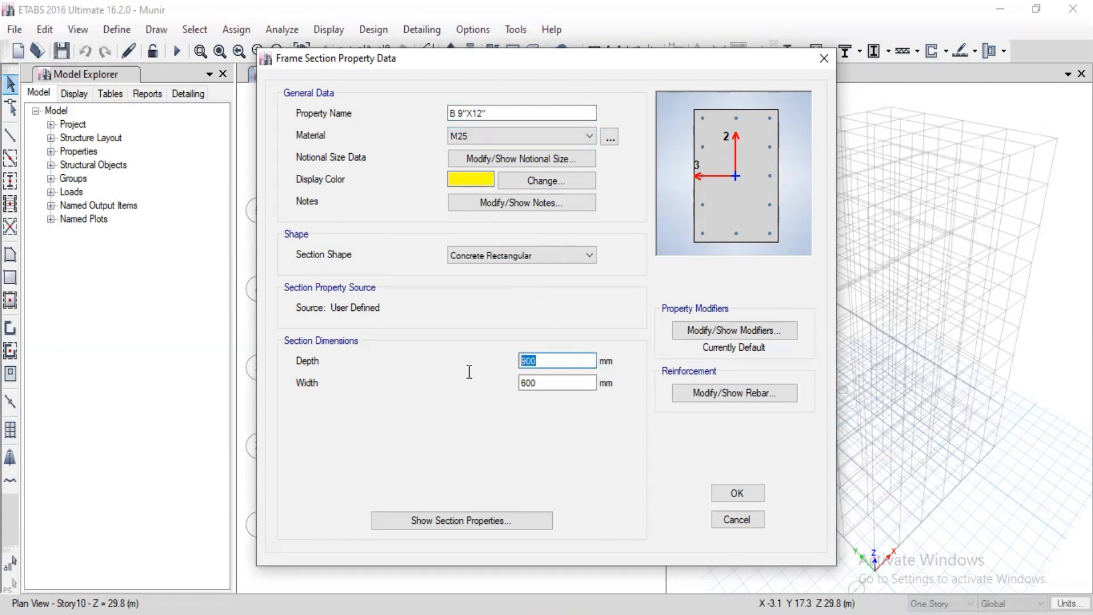
text(12")
right_click(556, 364)
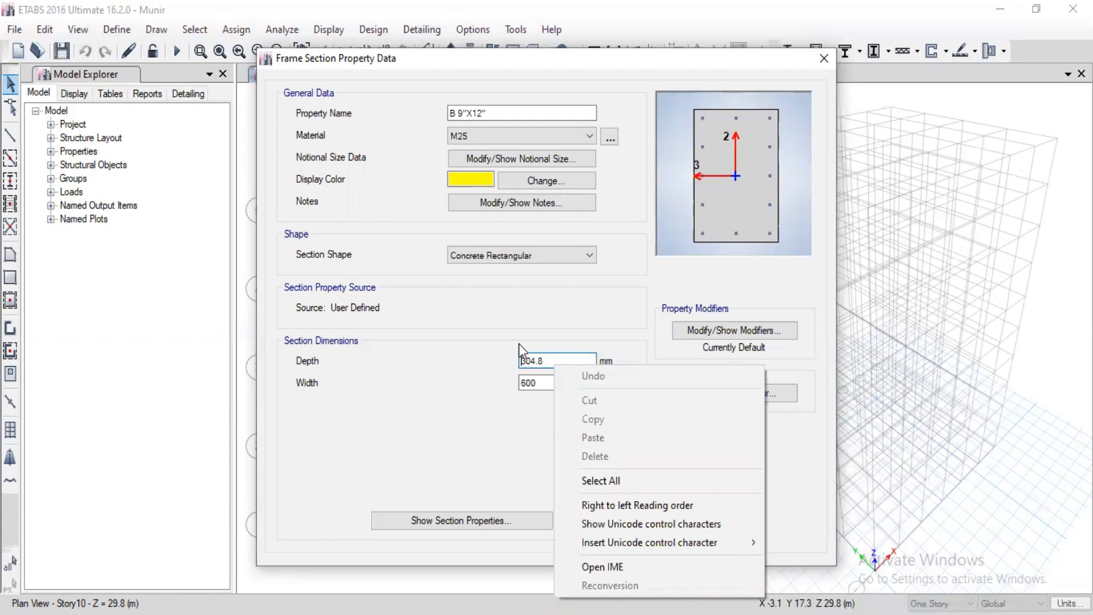
click(551, 361)
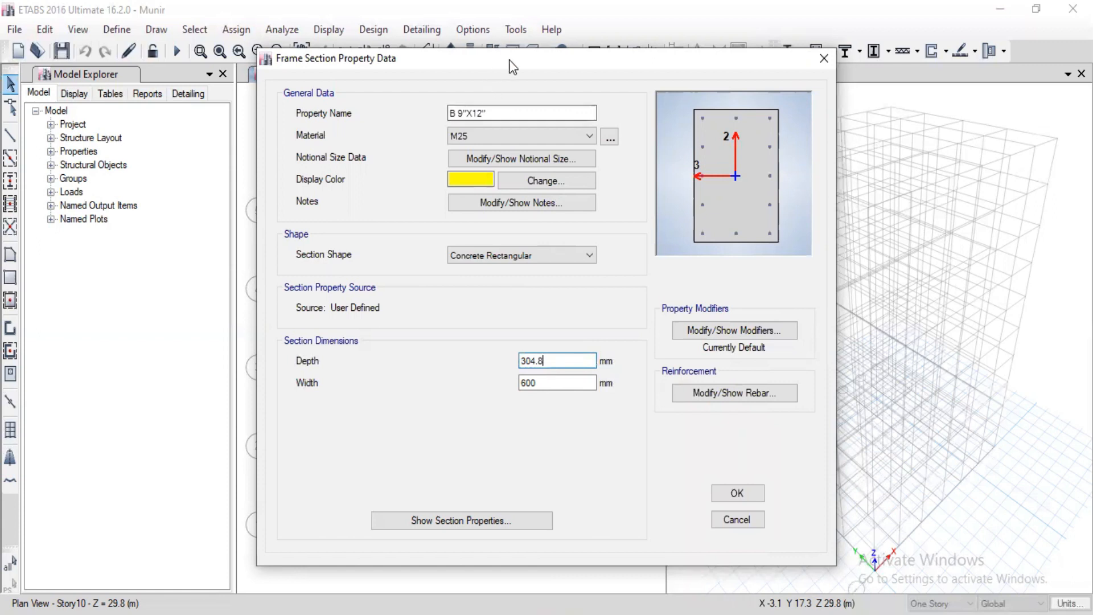
Examine the Auto, User-defined and None options for the B 9"X12" section's notional size, and leave the settings without saving.
drag(513, 67, 582, 73)
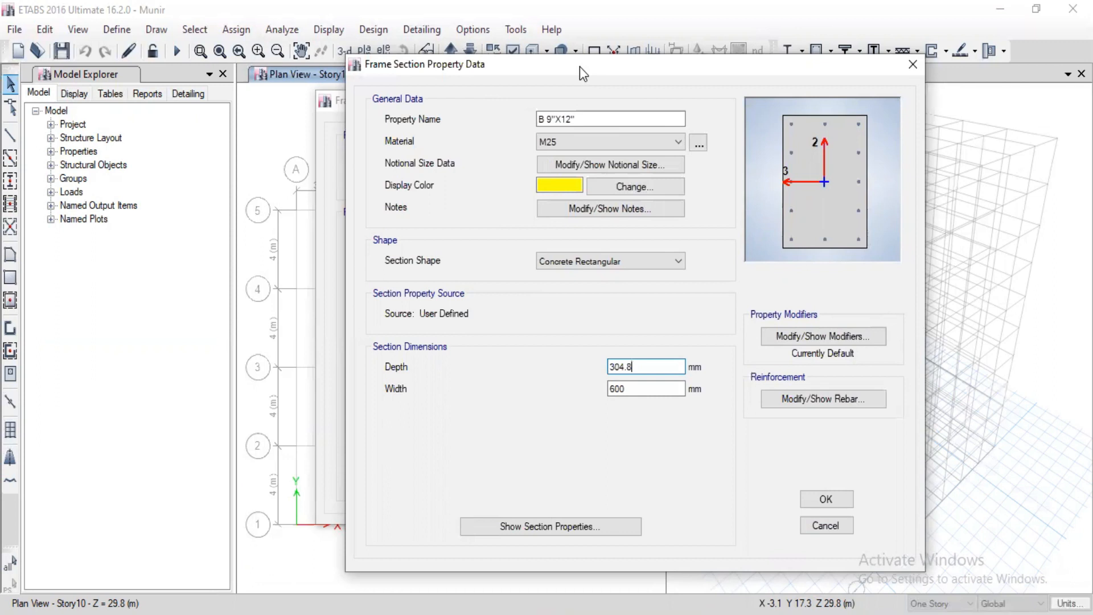
click(629, 165)
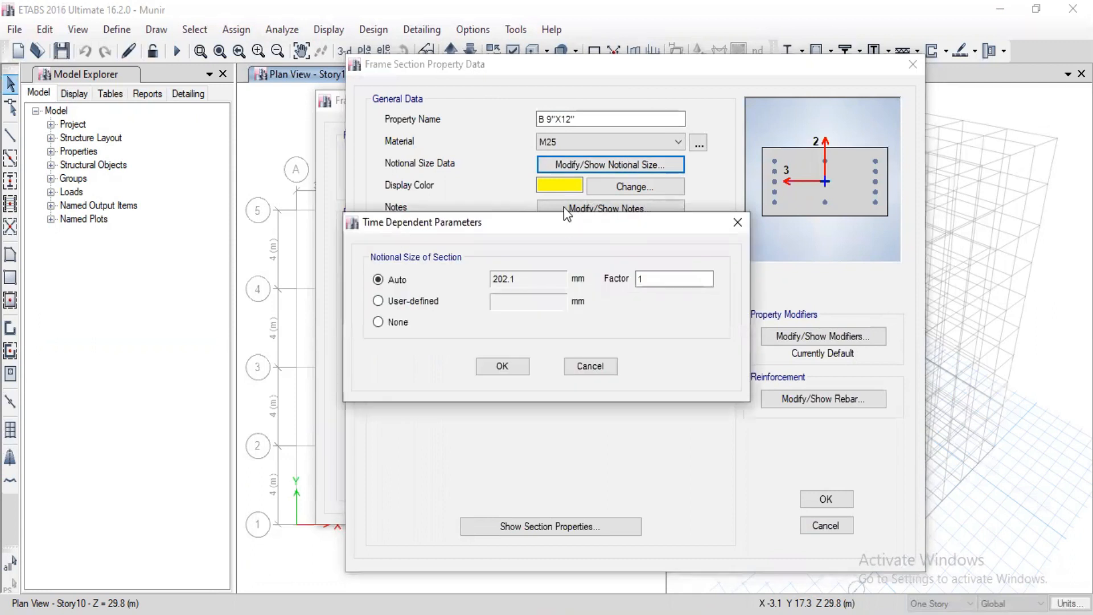
drag(564, 223, 256, 132)
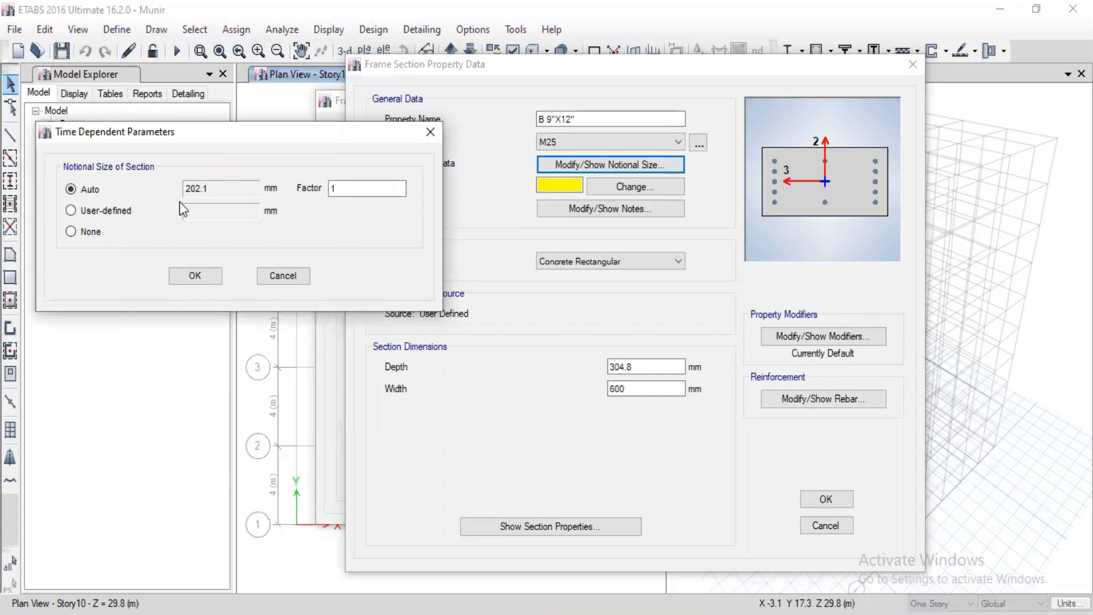
click(127, 211)
click(90, 232)
click(85, 194)
click(430, 132)
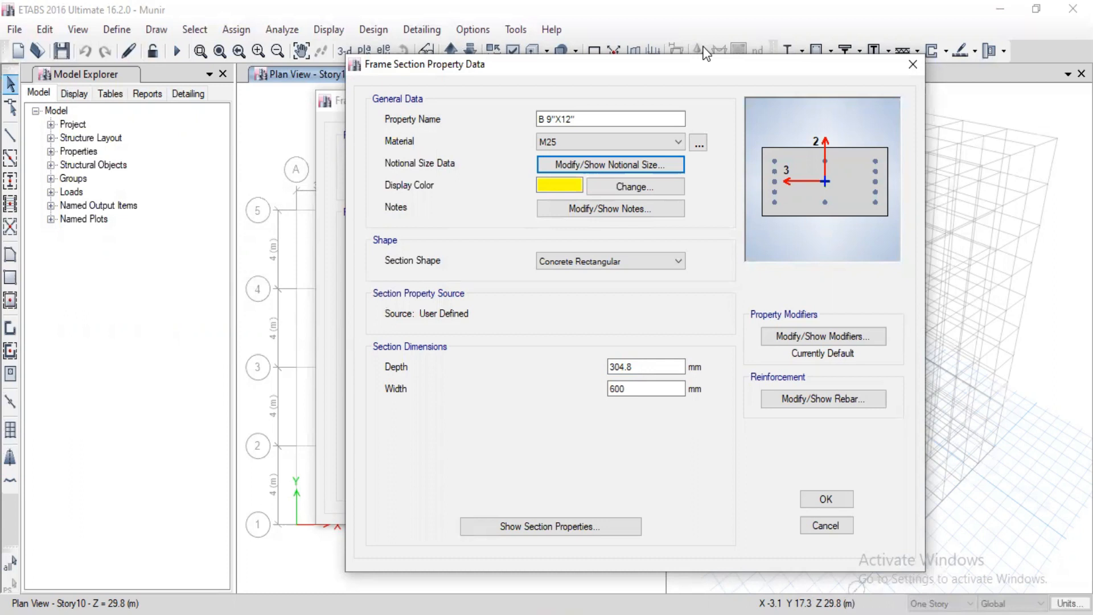
Set the B 9"X12" section's depth to 300 mm and its width to 230 mm.
click(668, 367)
double_click(618, 371)
text(300)
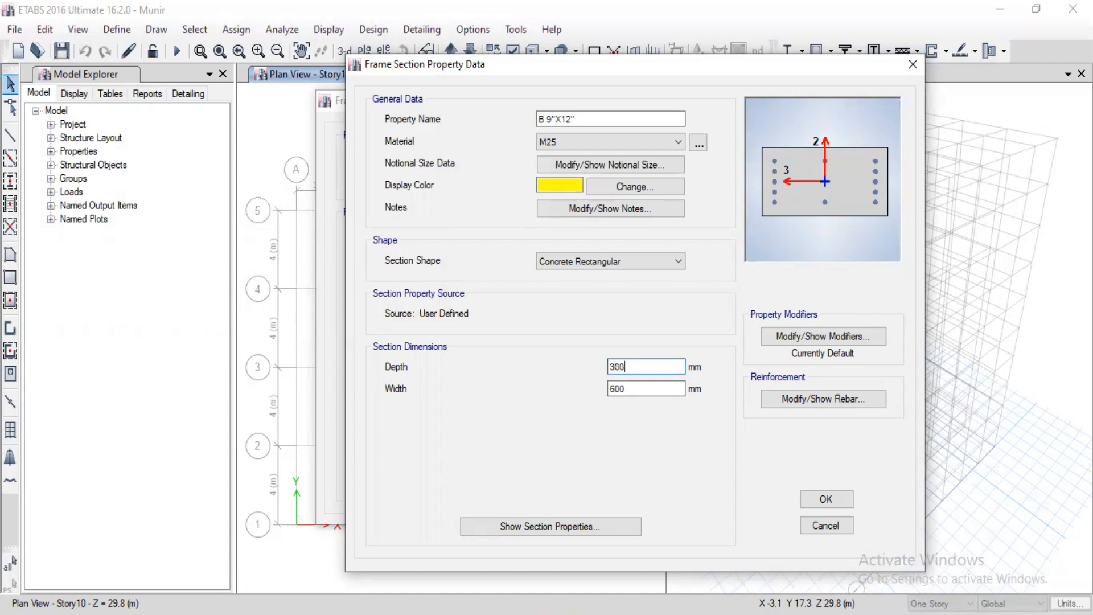
click(661, 390)
key(ctrl+a)
text(230)
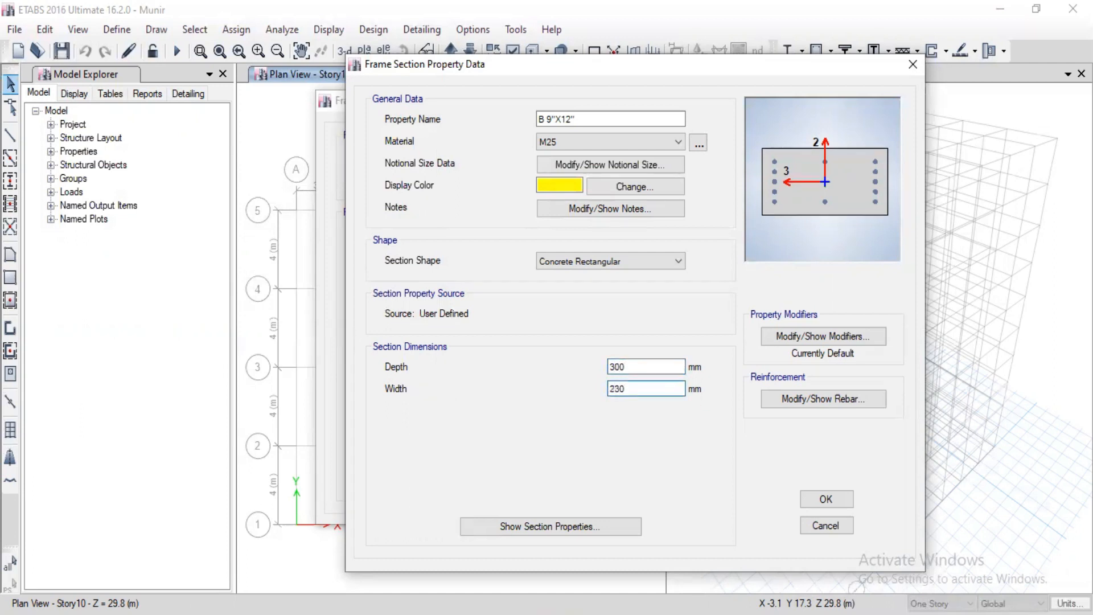
Set the B 9"X12" section's reinforcement to M3 Design Only (Beam) with HYSD500 for longitudinal and confinement bars.
click(822, 400)
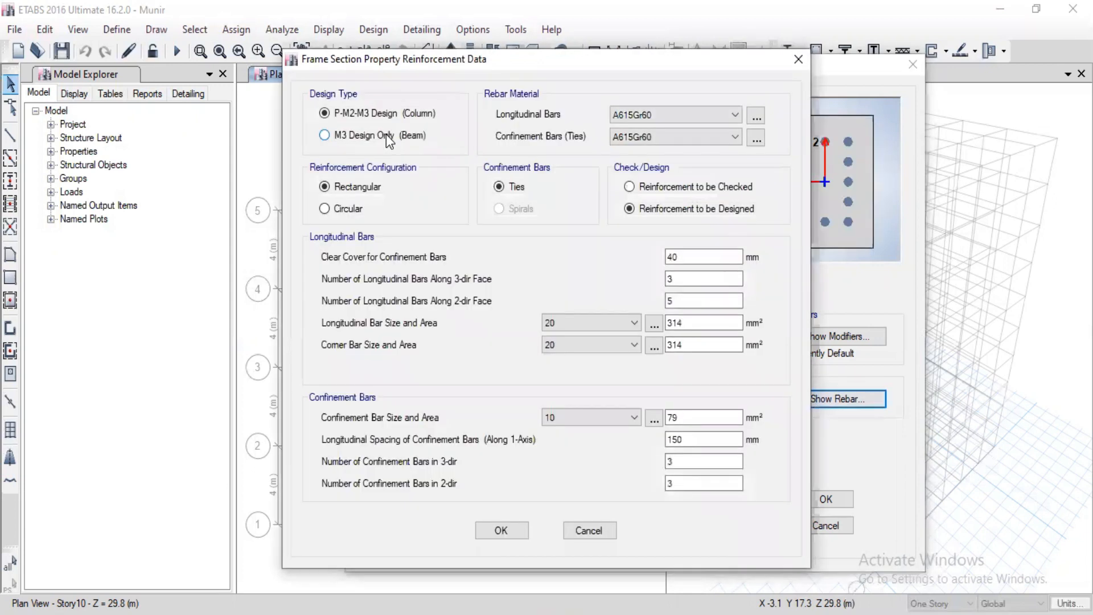
click(386, 135)
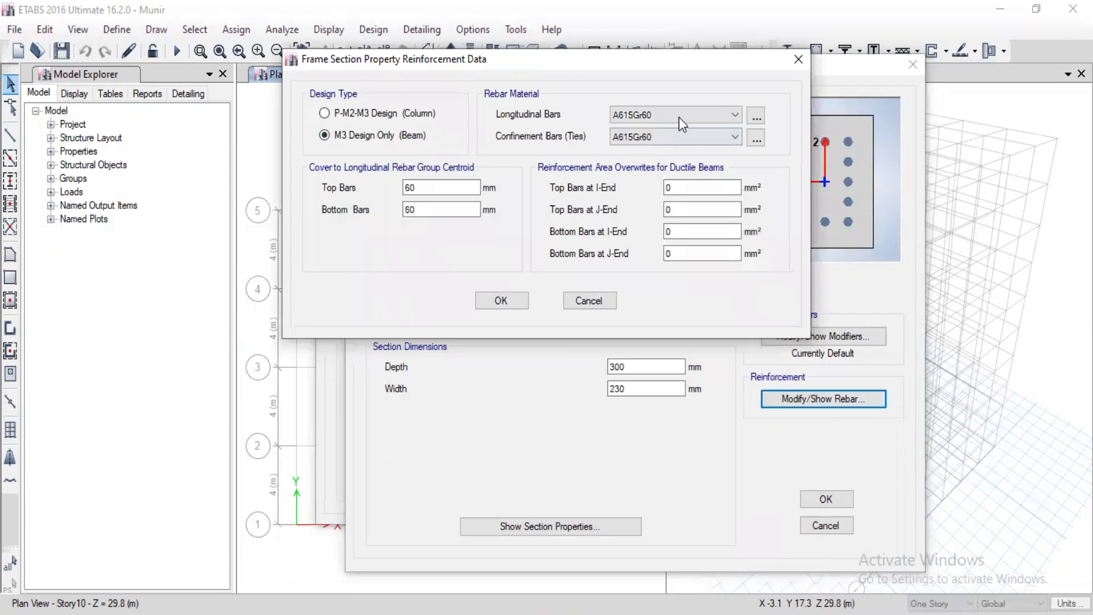
click(651, 135)
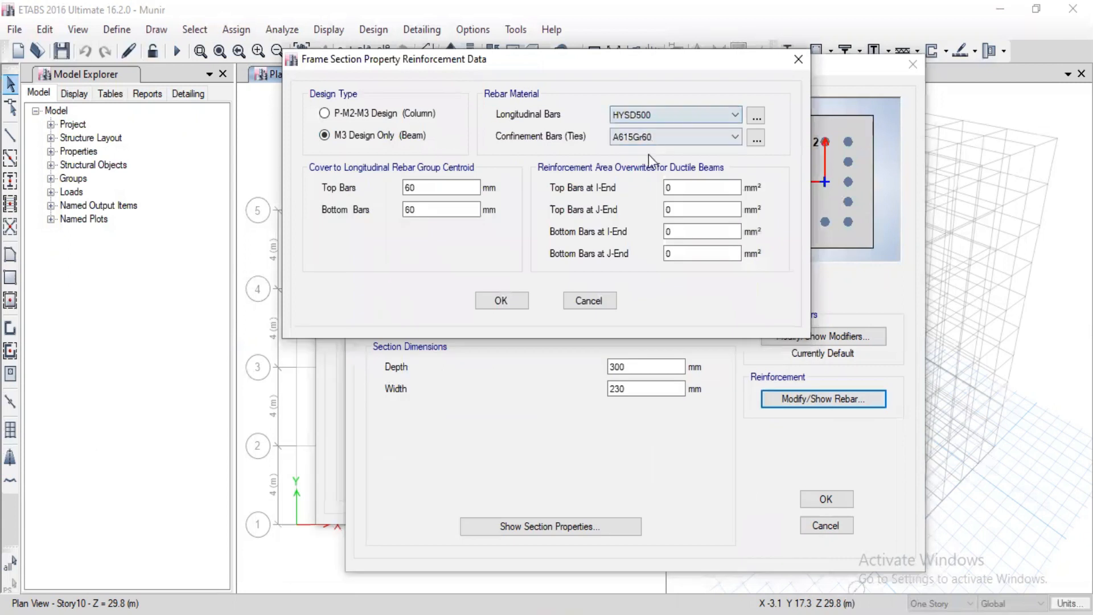
click(649, 138)
click(649, 160)
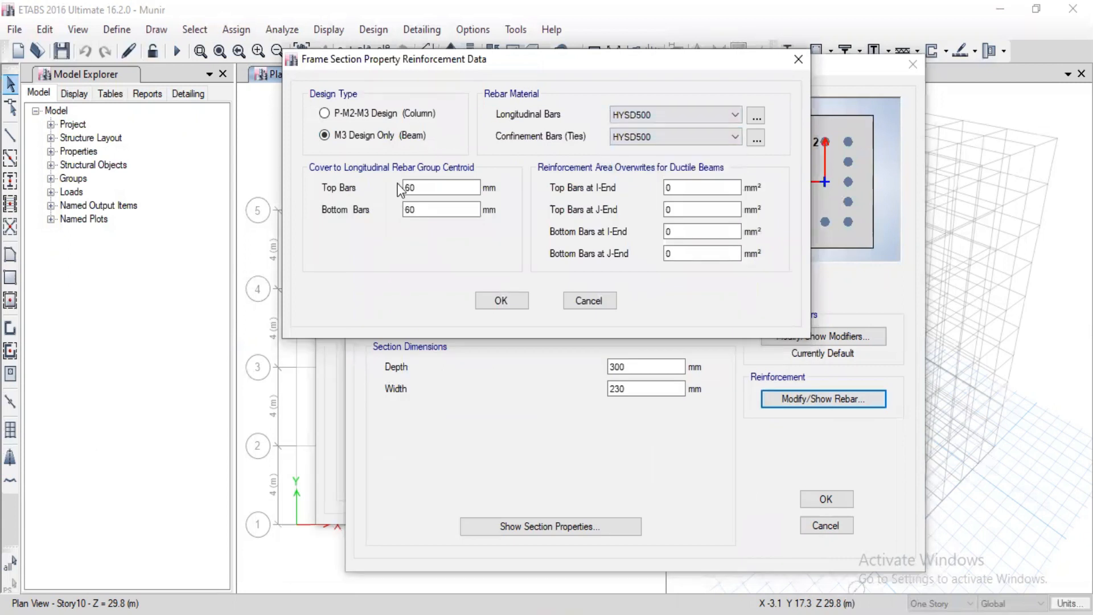
Set the cover to 25 mm for top and bottom bars, save the B 9"X12" section and finish the frame property definitions.
drag(420, 188, 405, 188)
text(25)
click(439, 209)
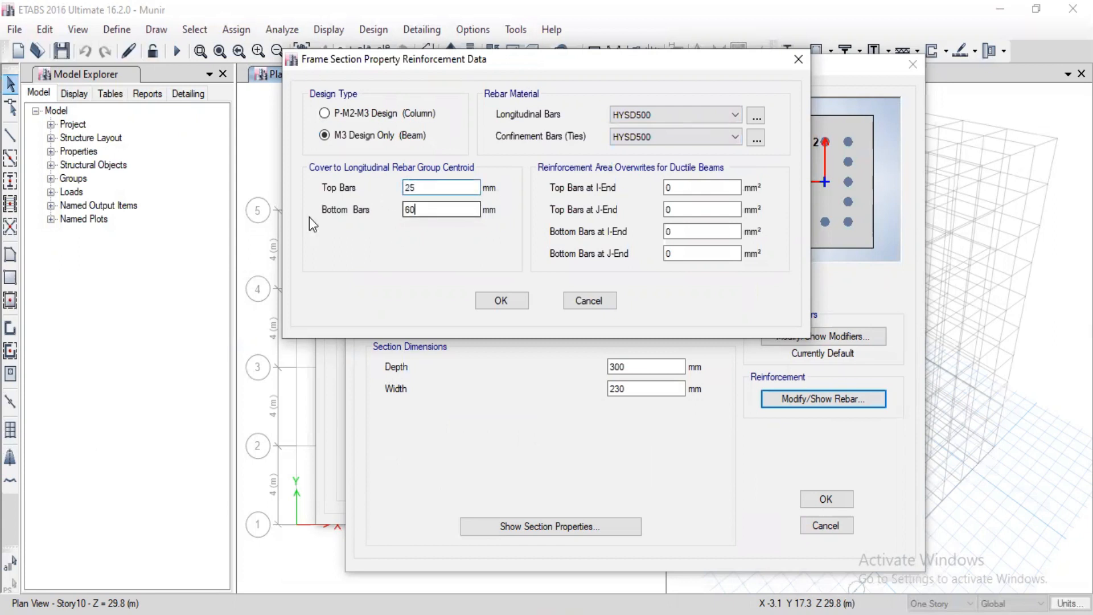
key(BackSpace)
key(BackSpace)
text(25)
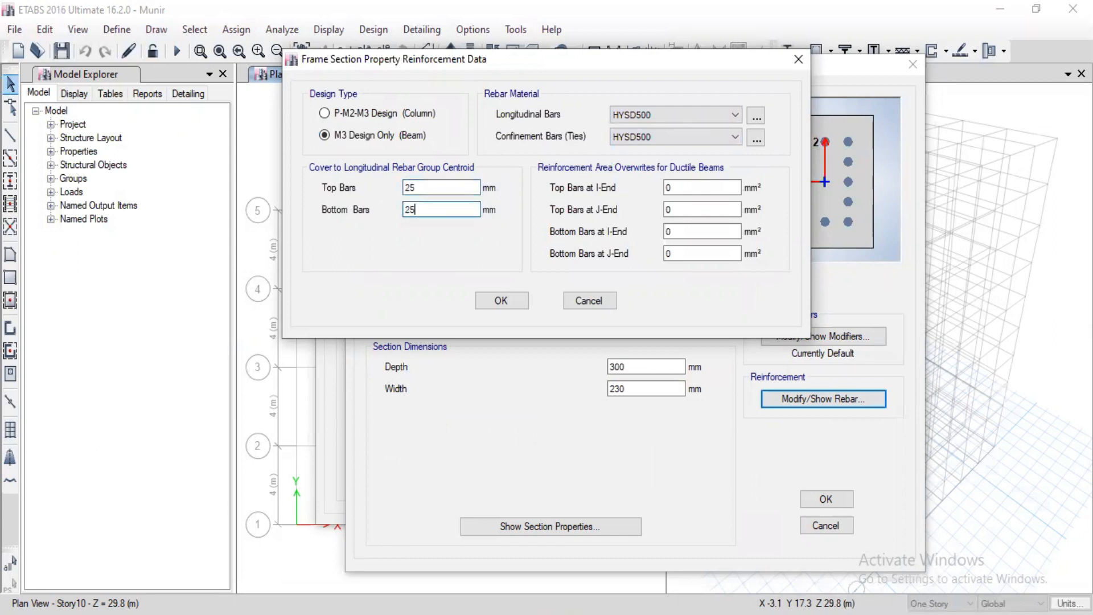
click(517, 300)
click(842, 504)
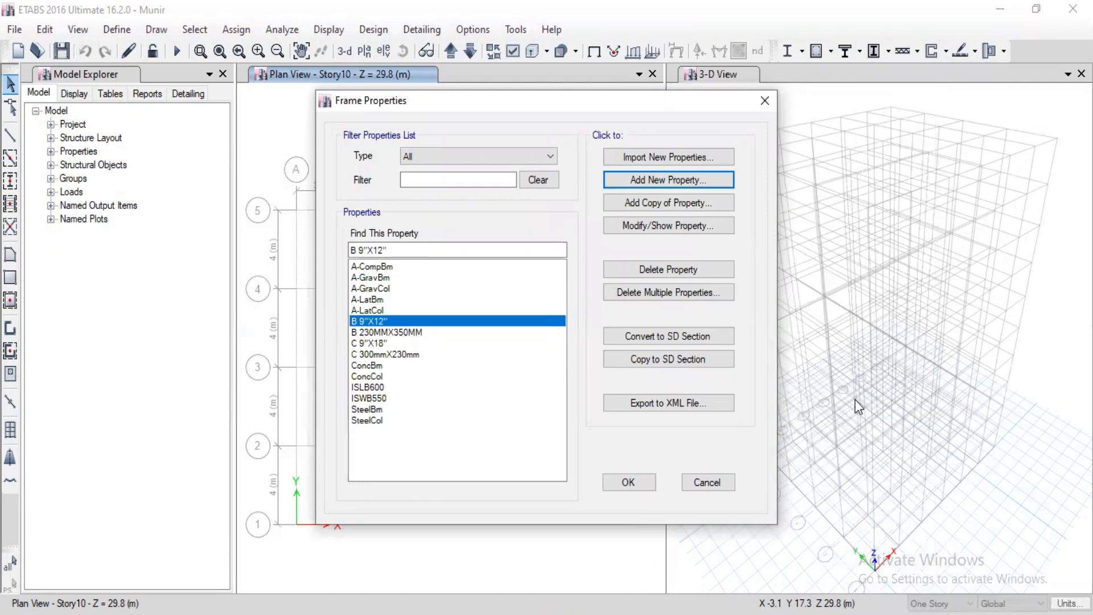
click(640, 479)
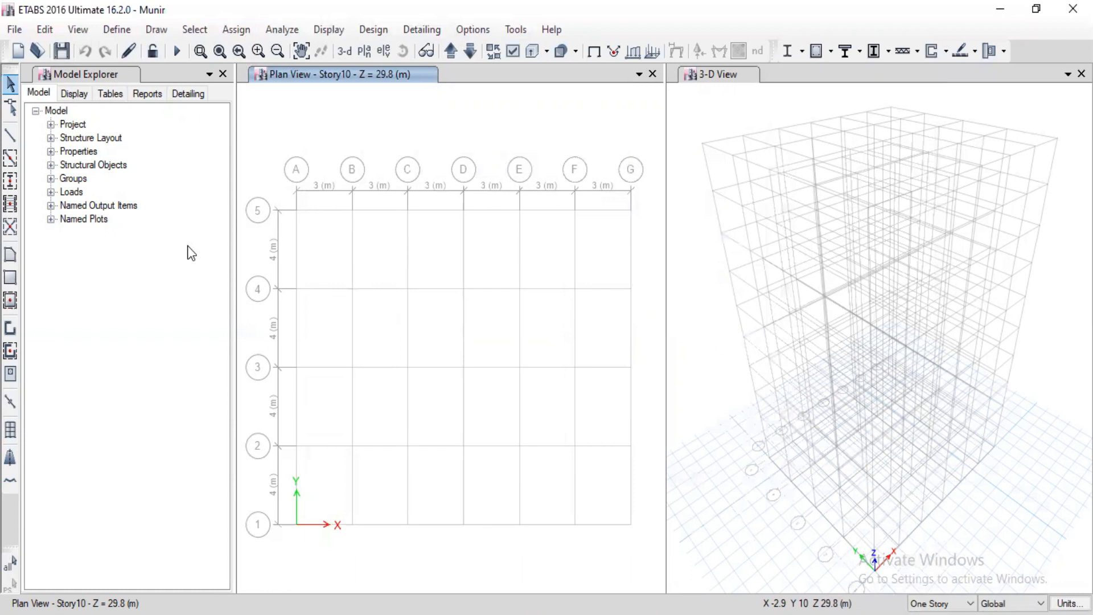
Draw connected A-LatBm frame lines on the Story10 plan through grid points A5, D5, D3, G3 and G5.
click(157, 31)
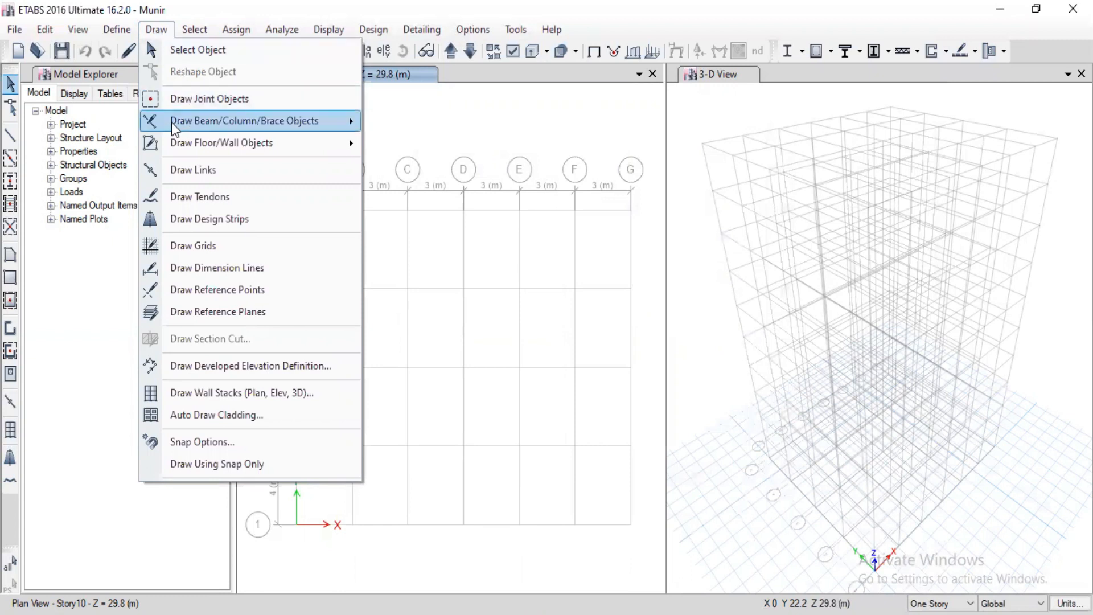
mouse_move(179, 129)
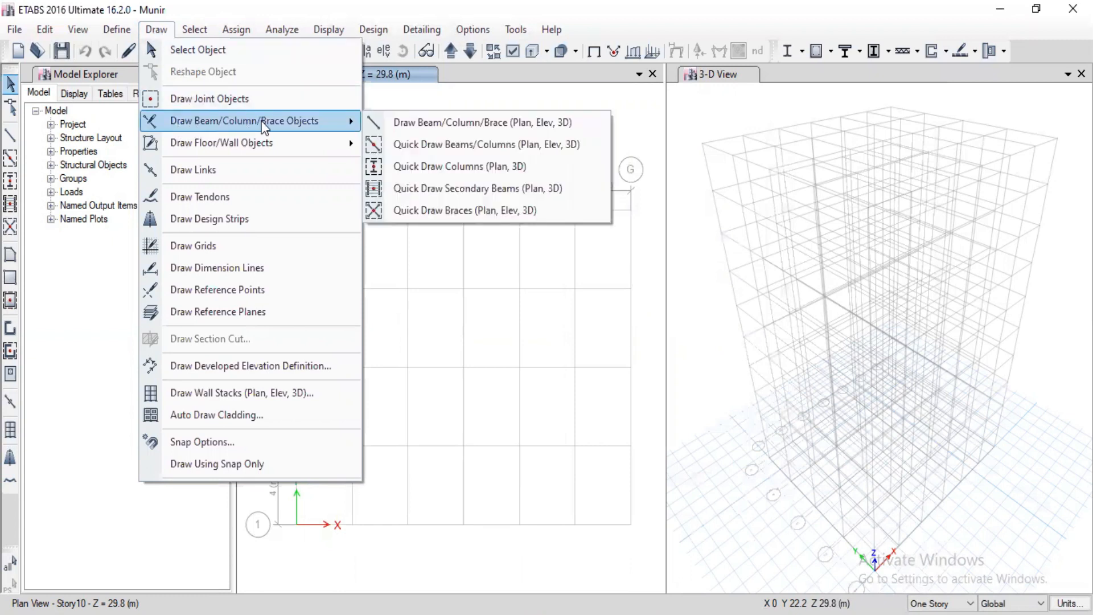
click(424, 136)
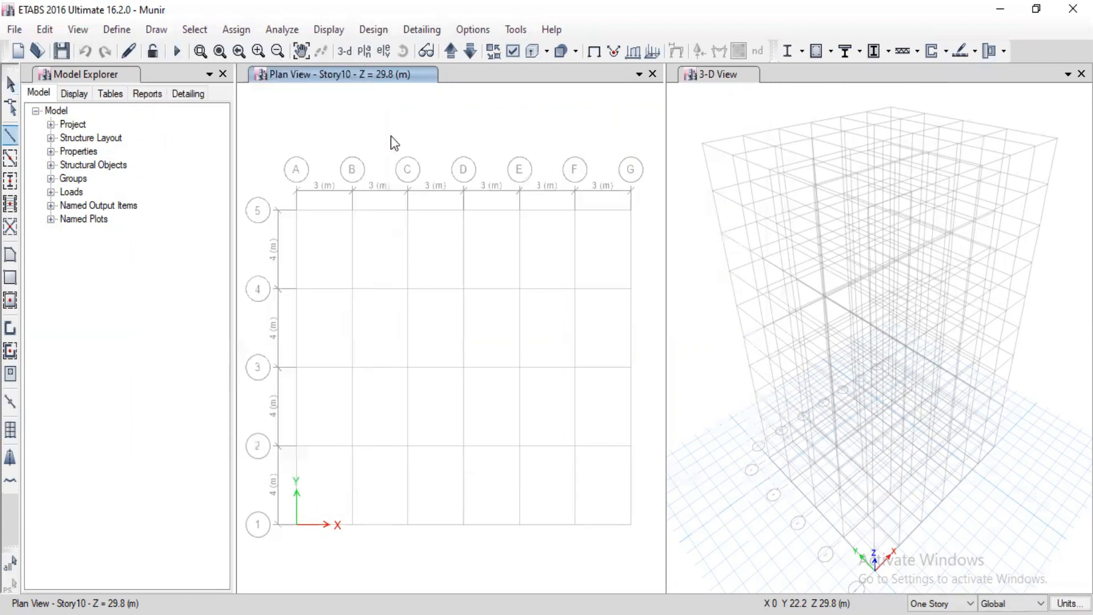
click(296, 211)
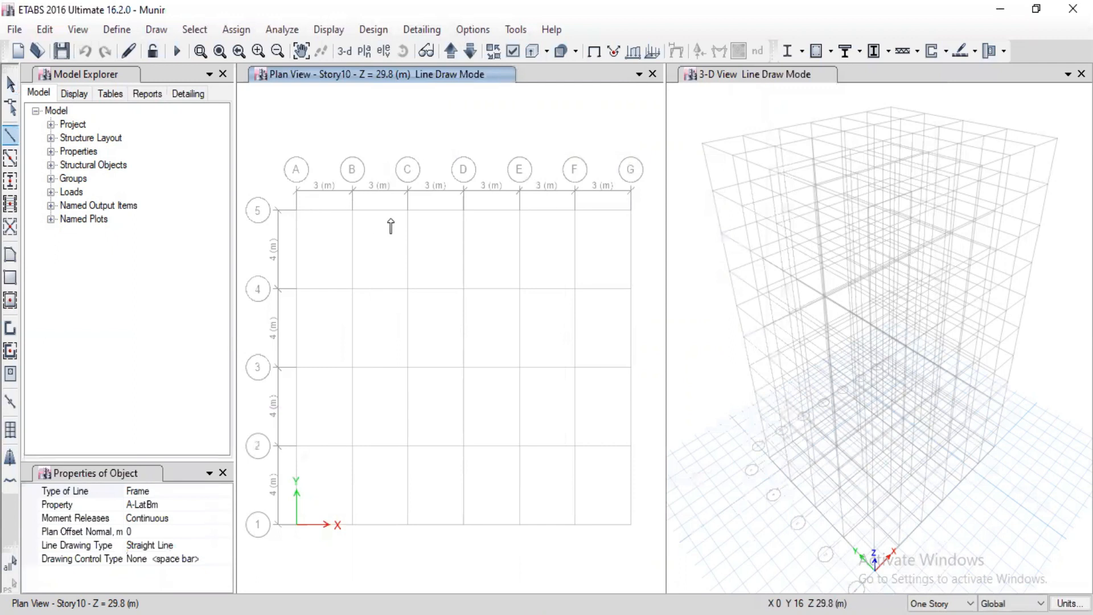
click(463, 210)
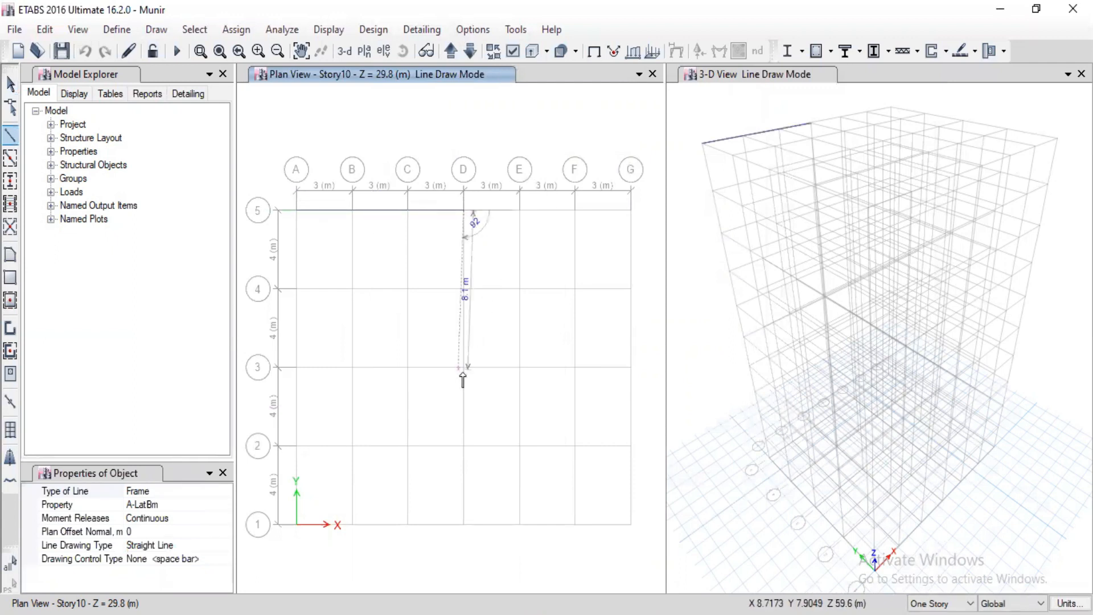
click(502, 407)
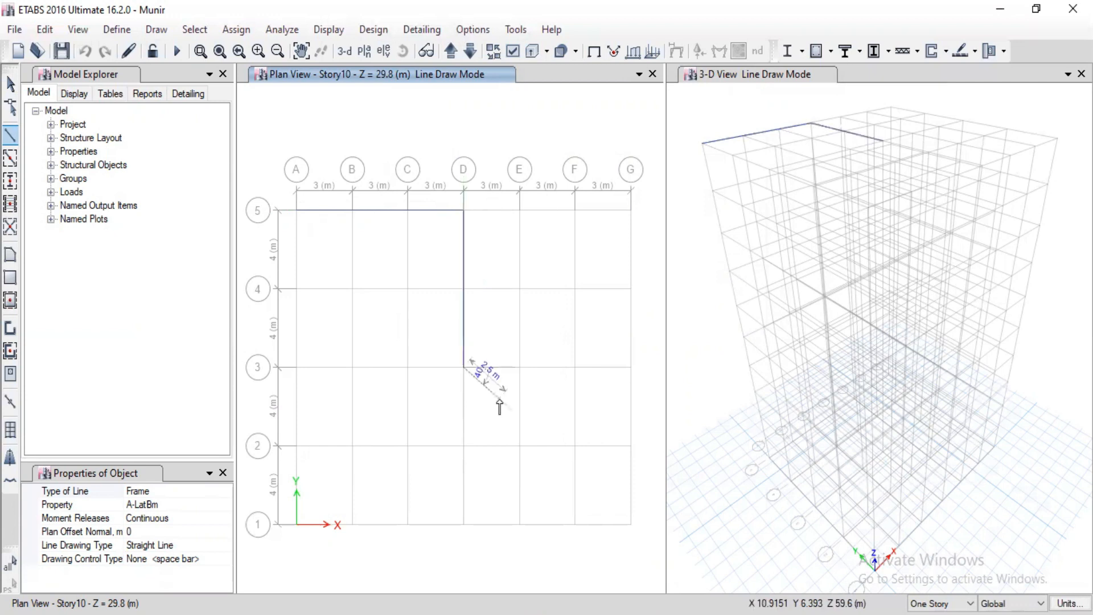
click(630, 367)
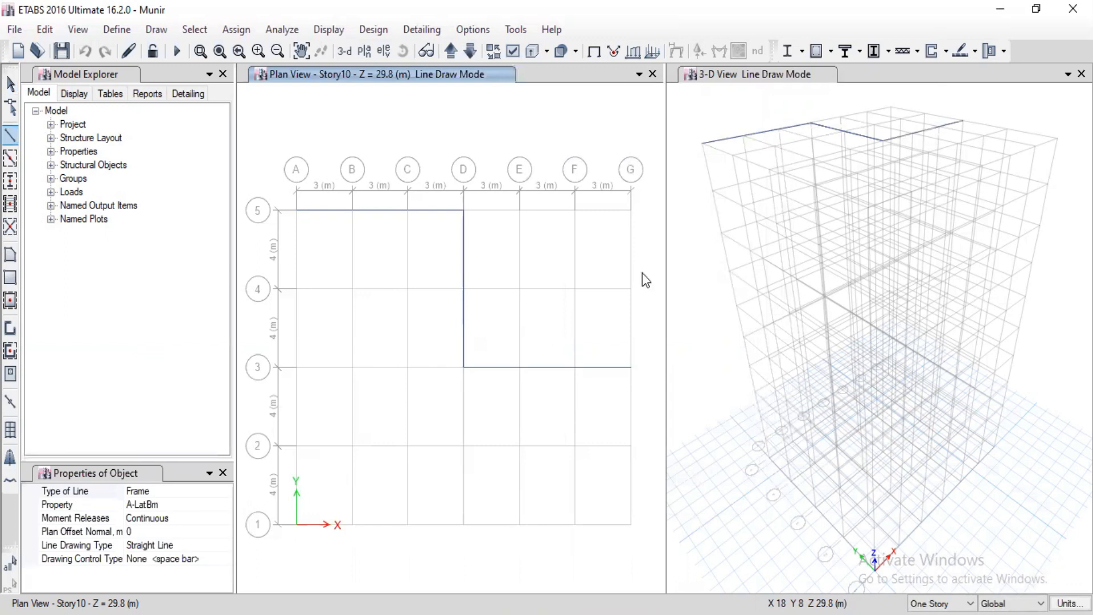
click(630, 211)
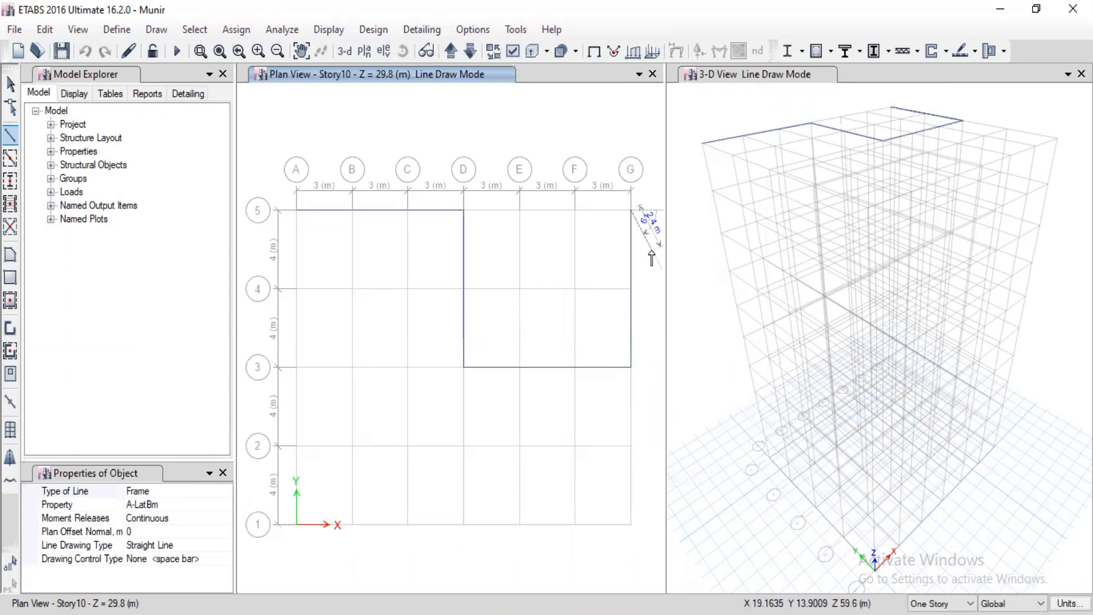
key(Escape)
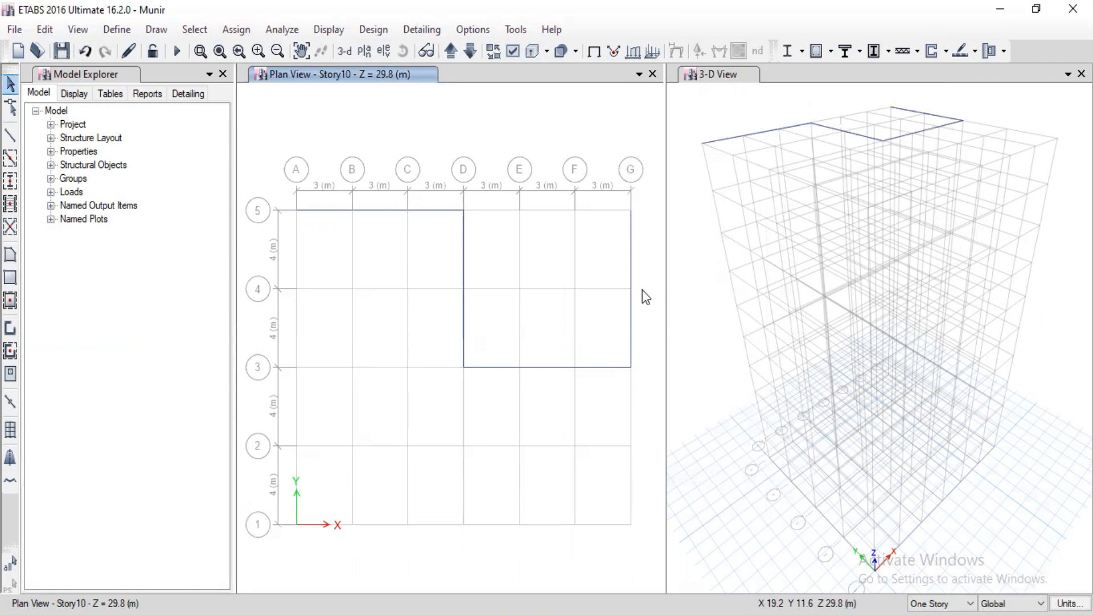
Delete the four frame lines just drawn on the Story10 plan.
click(631, 267)
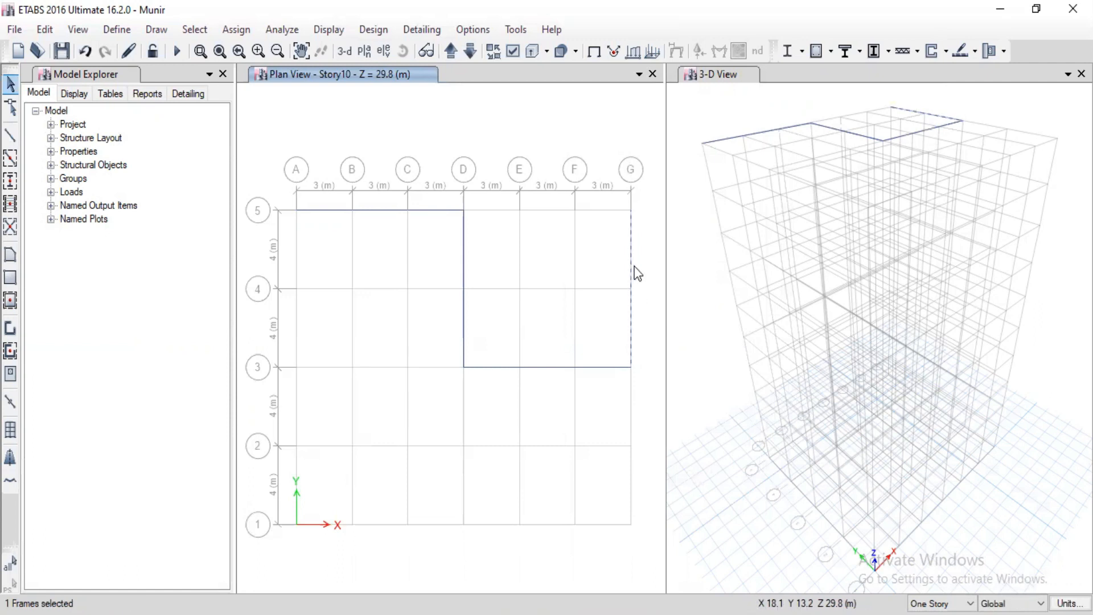
click(561, 366)
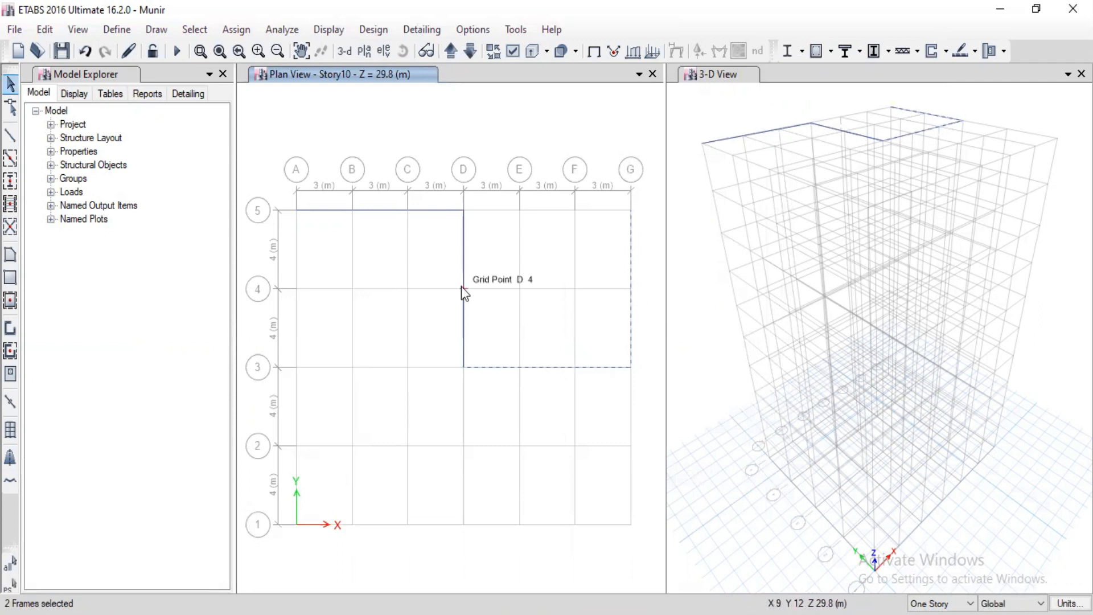
click(466, 265)
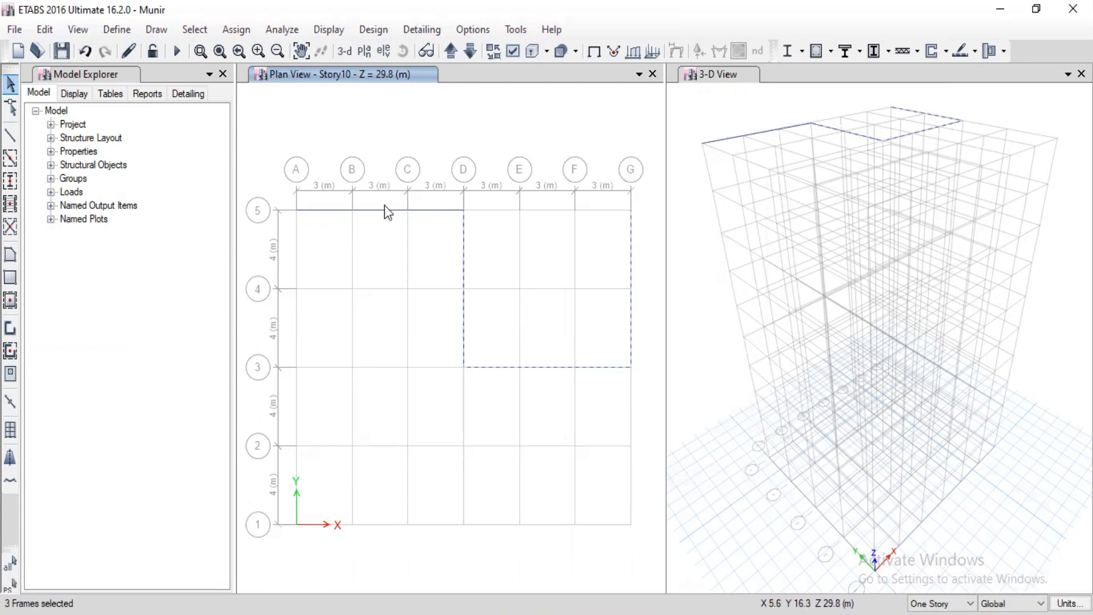
click(382, 210)
key(Delete)
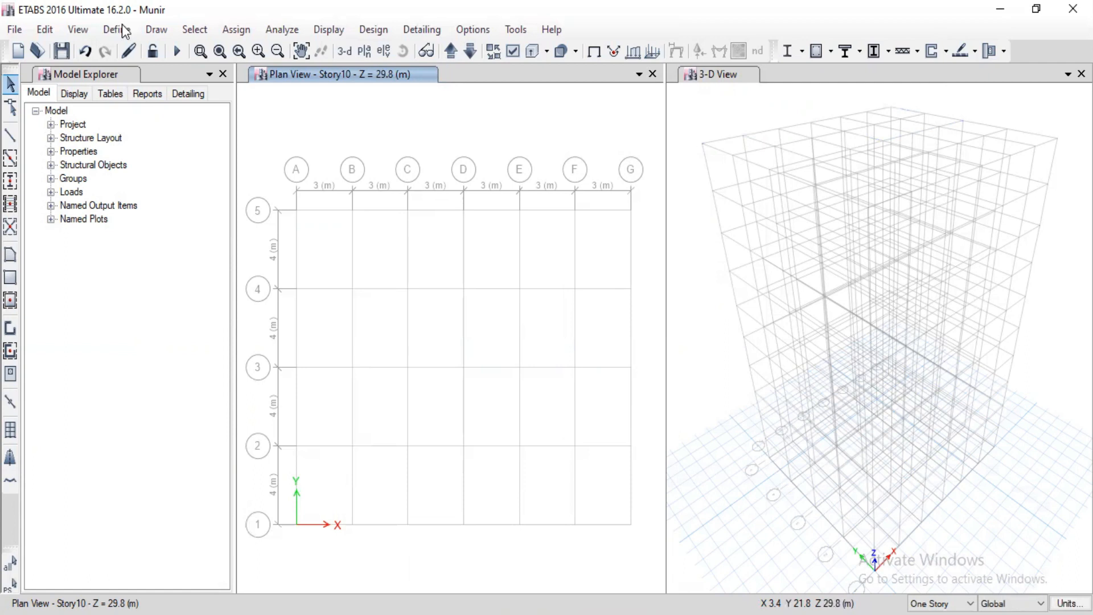
Start quick drawing of beams and columns, with the drawing applied to All Stories.
click(156, 29)
mouse_move(317, 121)
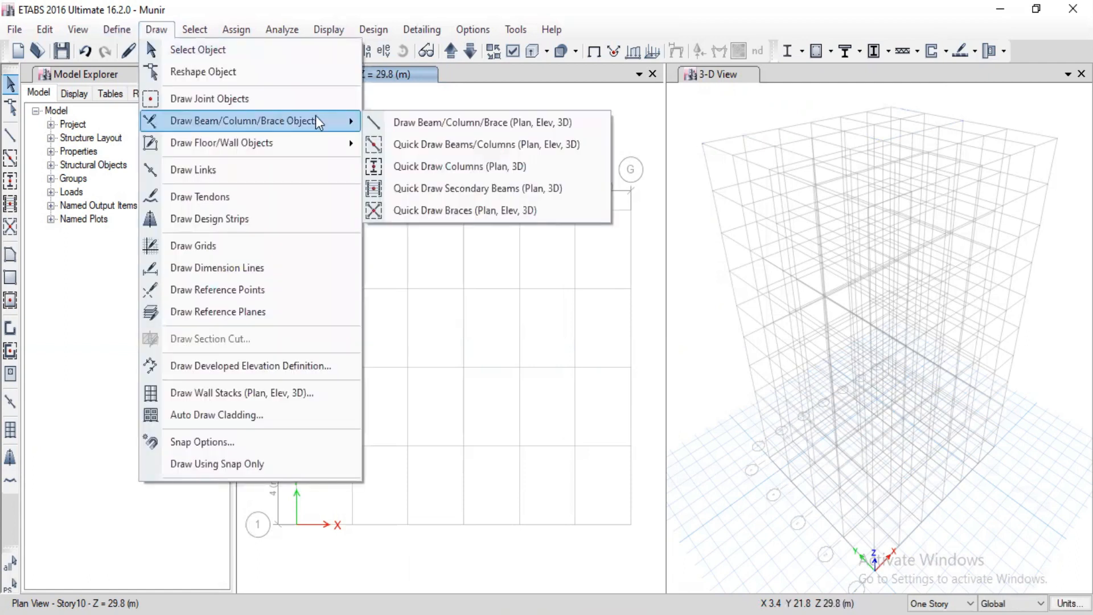
click(488, 145)
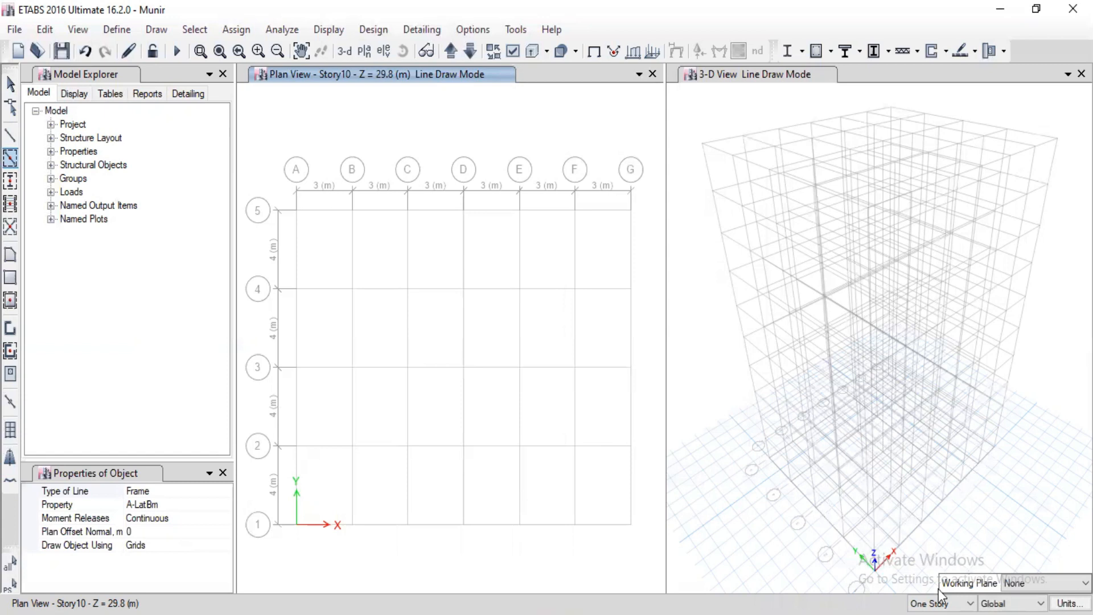
click(937, 605)
click(936, 613)
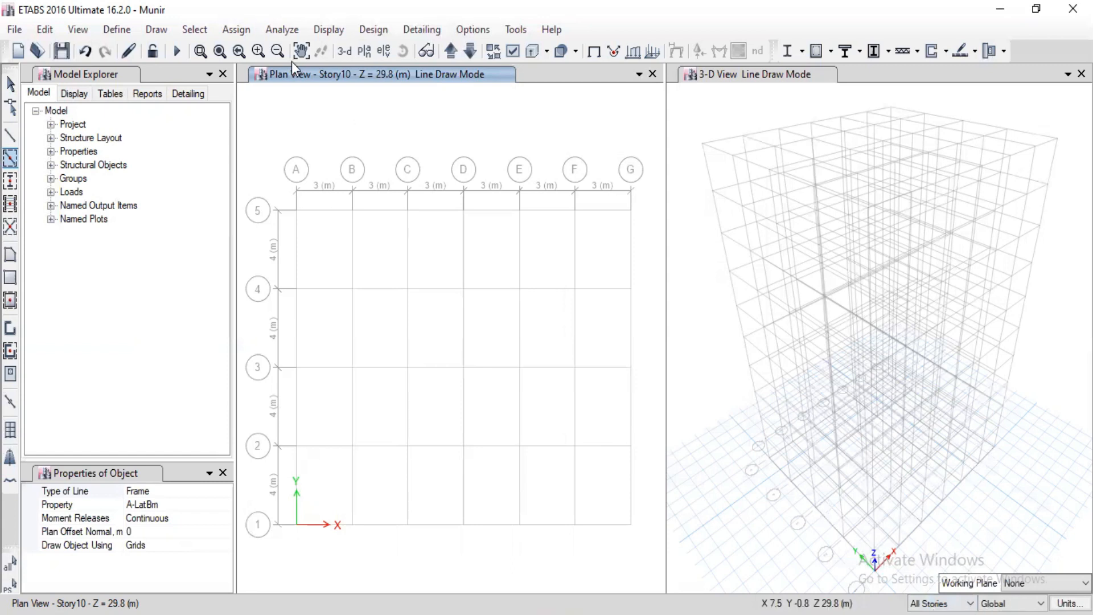
Examine the story levels available for the plan view, keeping Story10 as the displayed plan.
click(364, 51)
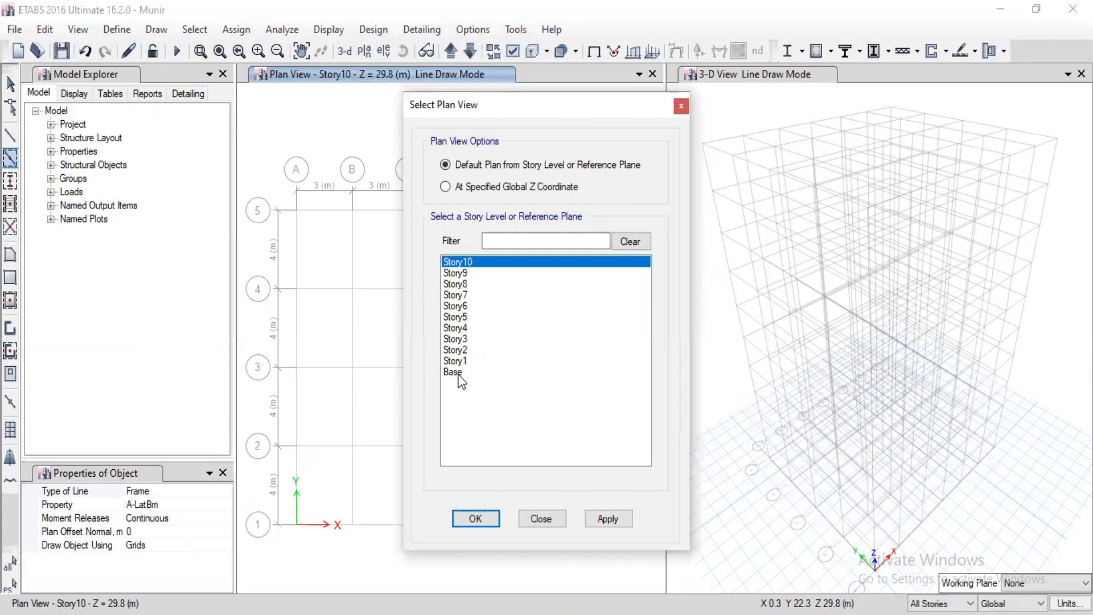
click(457, 260)
click(457, 364)
click(460, 258)
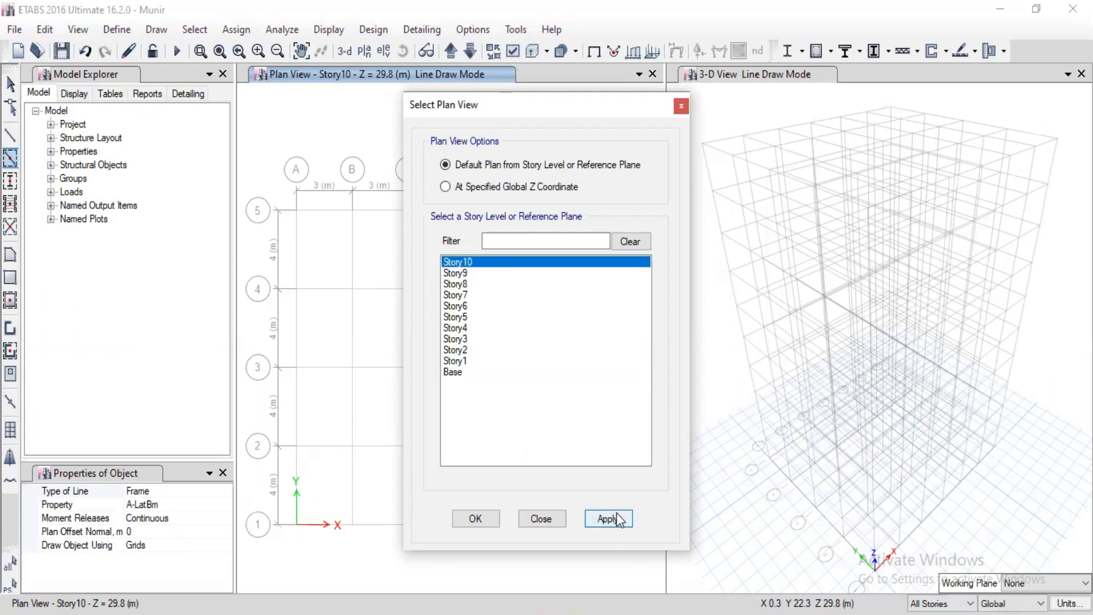
click(681, 106)
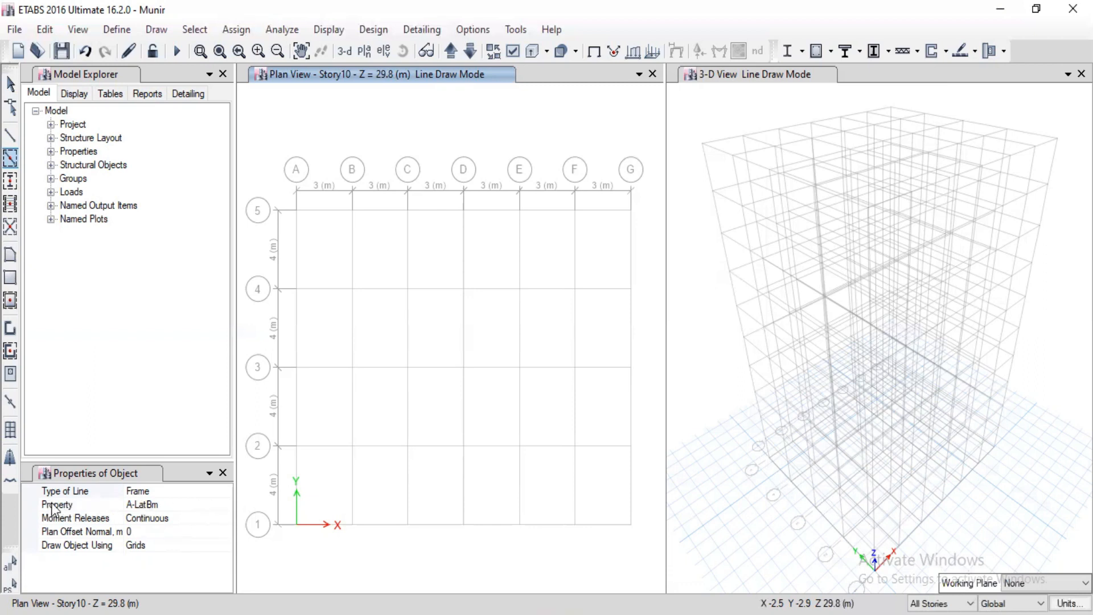
Set the section property for the beams being drawn to B 230MMX350MM.
click(222, 508)
click(225, 505)
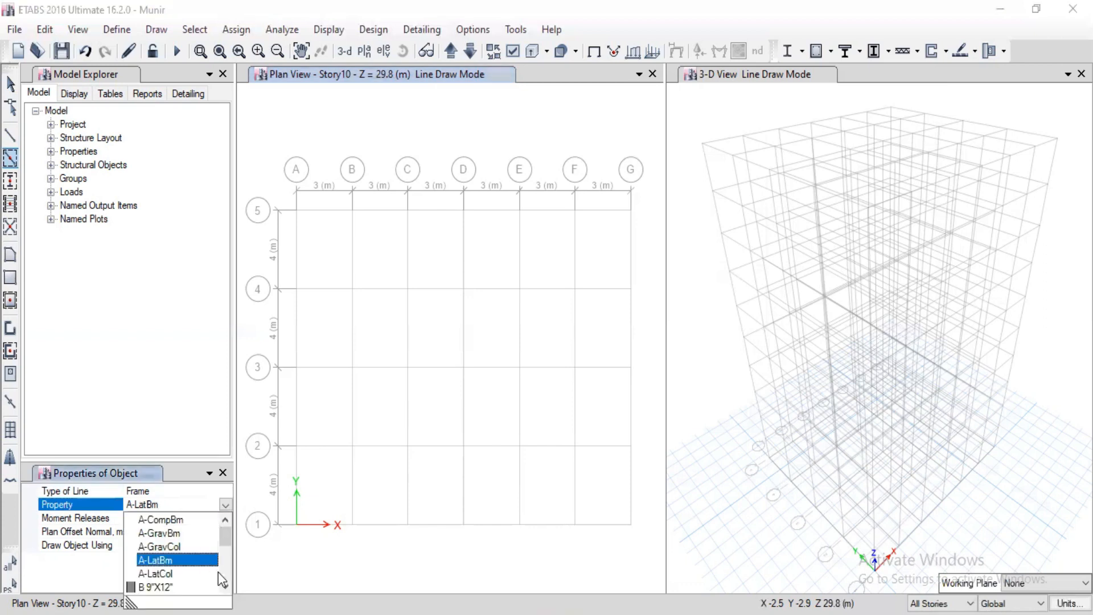
scroll(216, 565, down, 1)
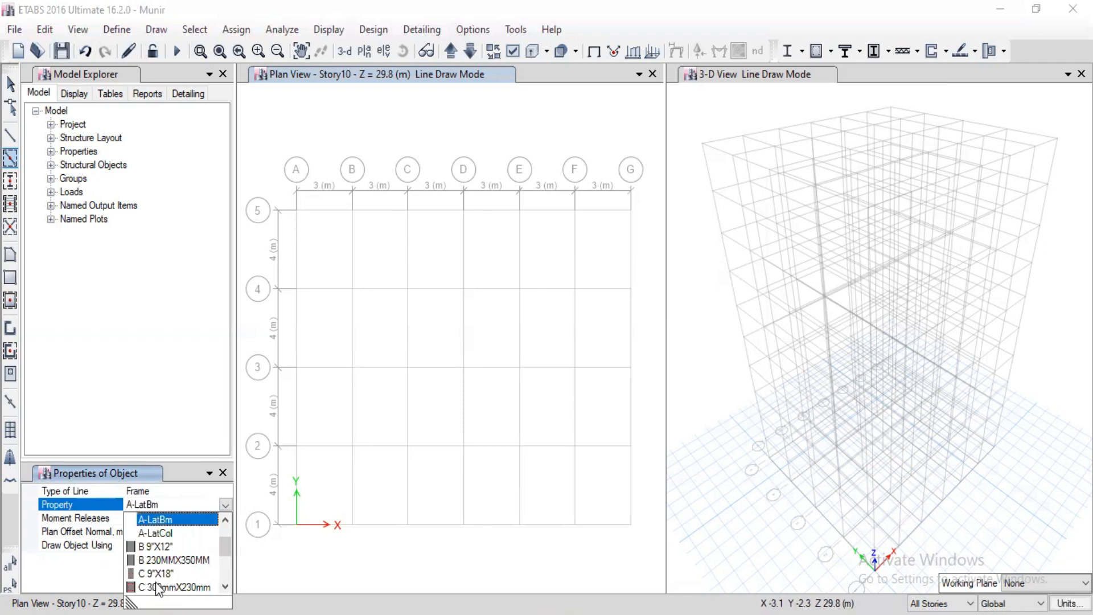
click(183, 560)
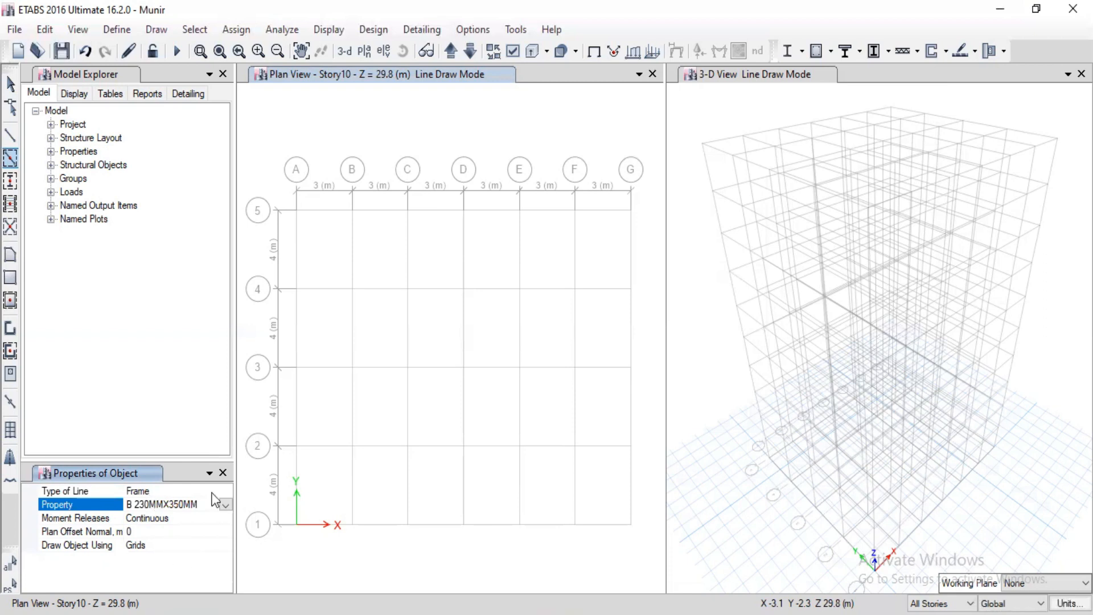
Draw beams along the outer grid lines A, G, 1 and 5, and show extruded frames in the 3-D view.
drag(307, 377, 316, 546)
mouse_move(284, 184)
mouse_down()
mouse_move(563, 246)
mouse_move(642, 237)
mouse_move(615, 172)
mouse_move(634, 207)
mouse_move(647, 532)
mouse_move(501, 547)
mouse_move(274, 535)
mouse_up()
drag(401, 533, 401, 533)
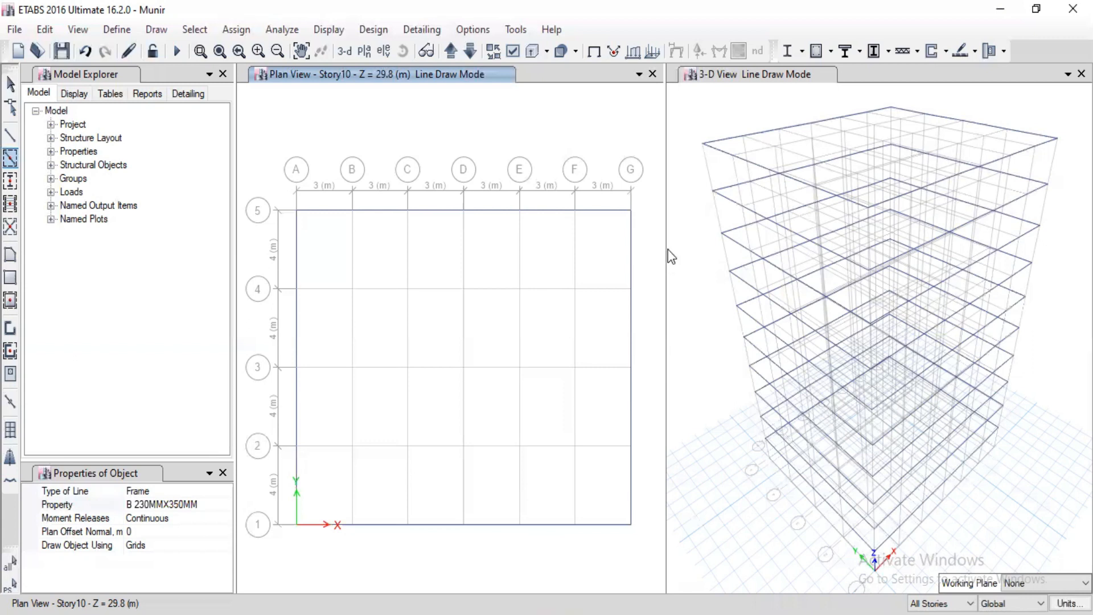
key(Escape)
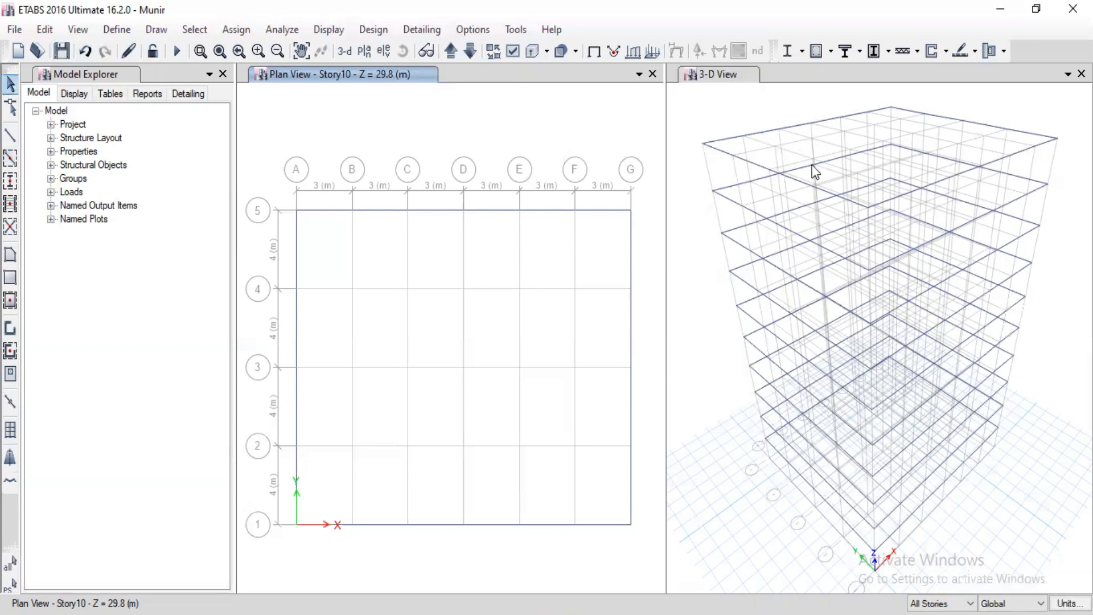
click(737, 77)
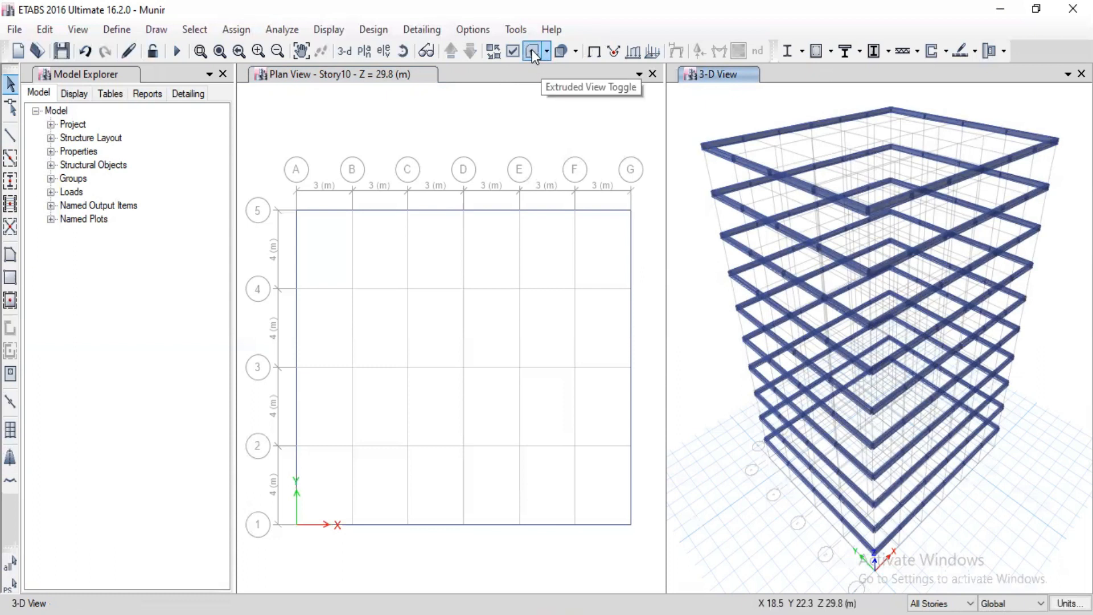
Compare the extruded and line displays of the perimeter beams in the 3-D view, leaving extrusion off.
click(532, 51)
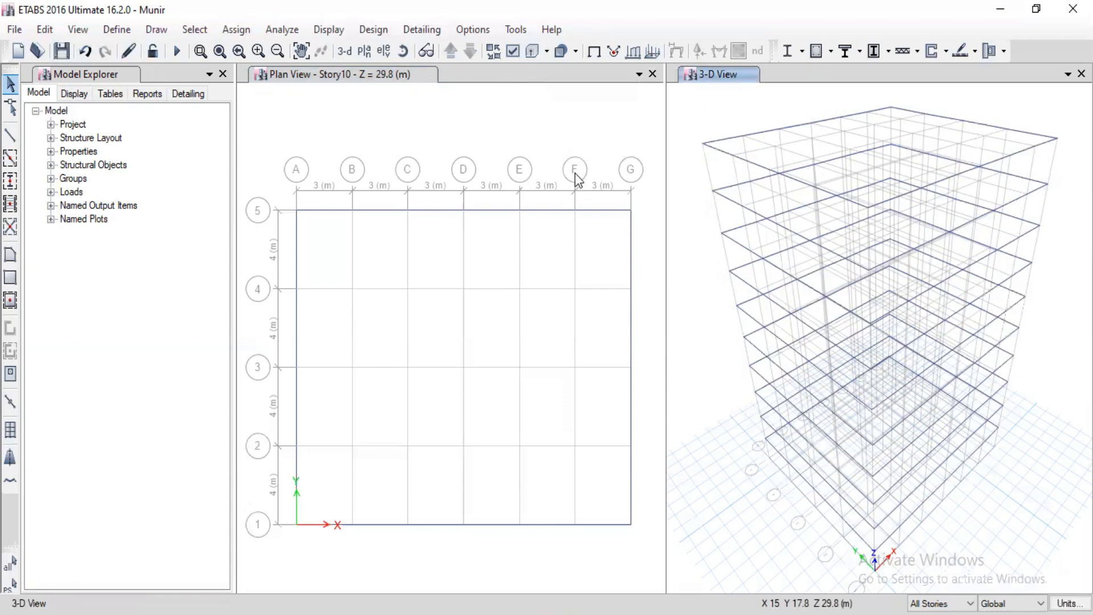
click(528, 53)
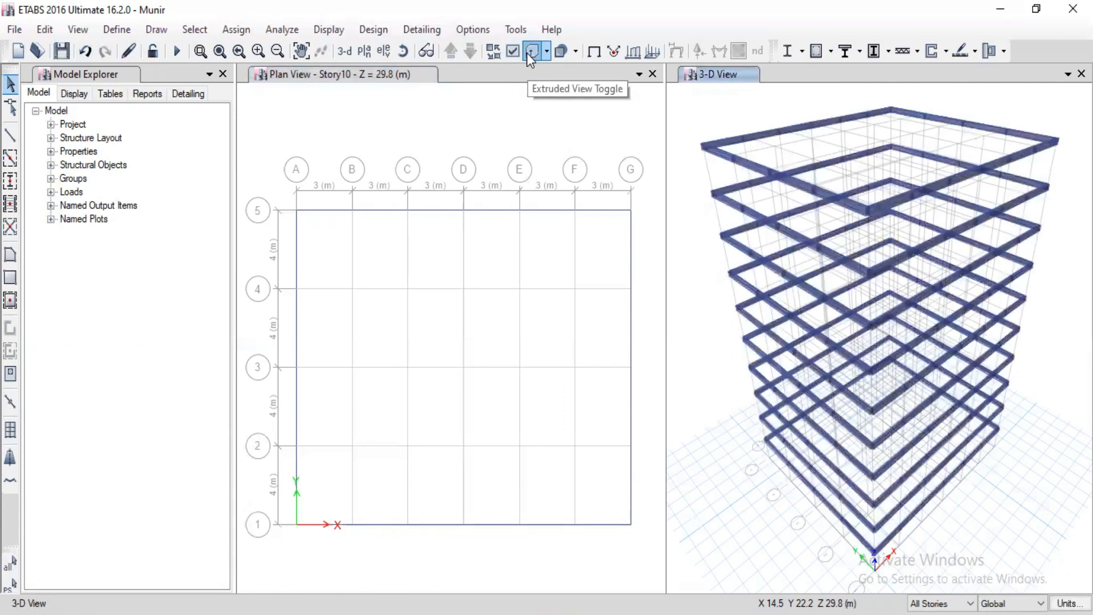
click(527, 53)
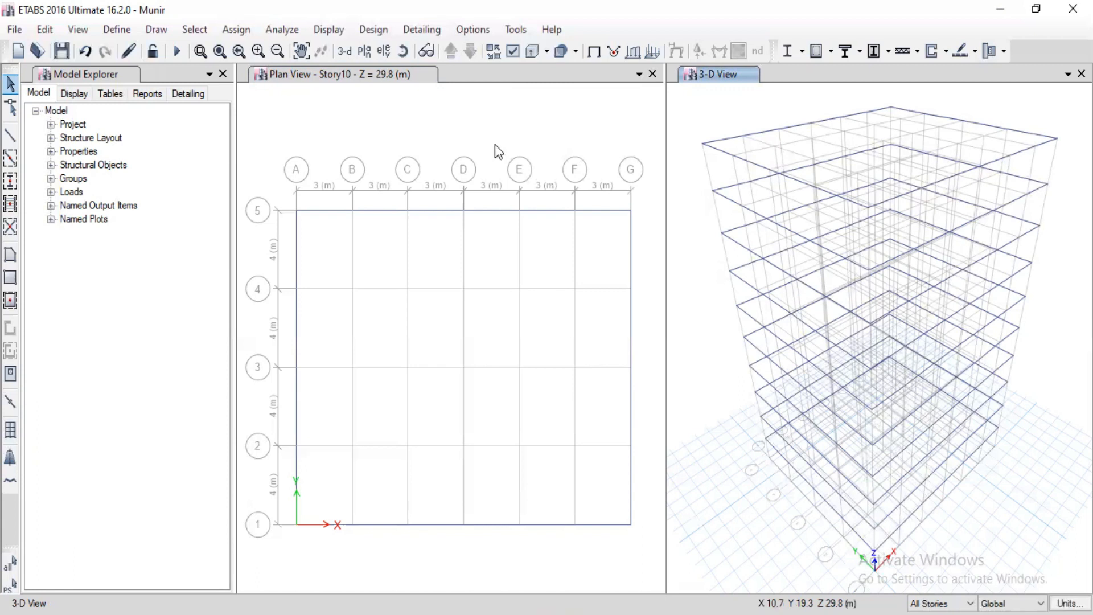
Start quick drawing of beams and columns in the Story10 plan with the section property set to B 9"X12".
click(401, 257)
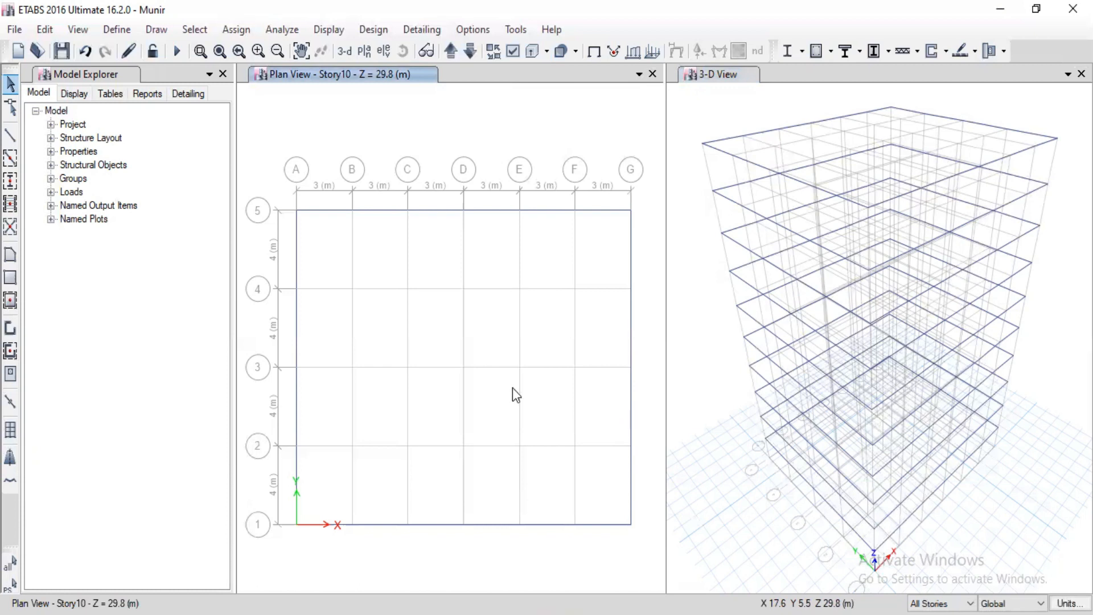
click(117, 29)
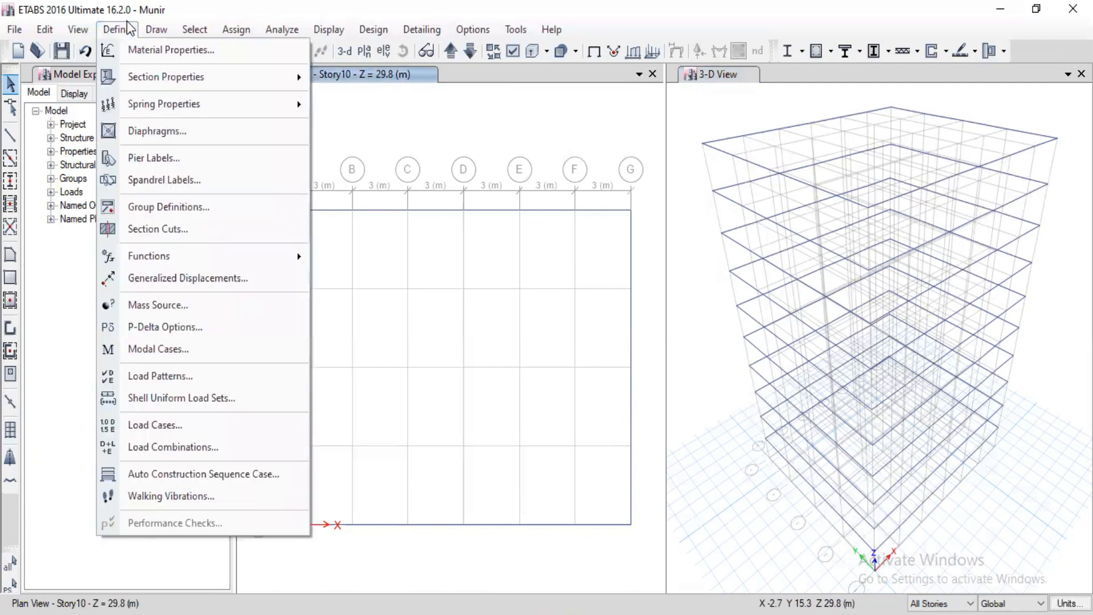
mouse_move(156, 29)
mouse_move(311, 122)
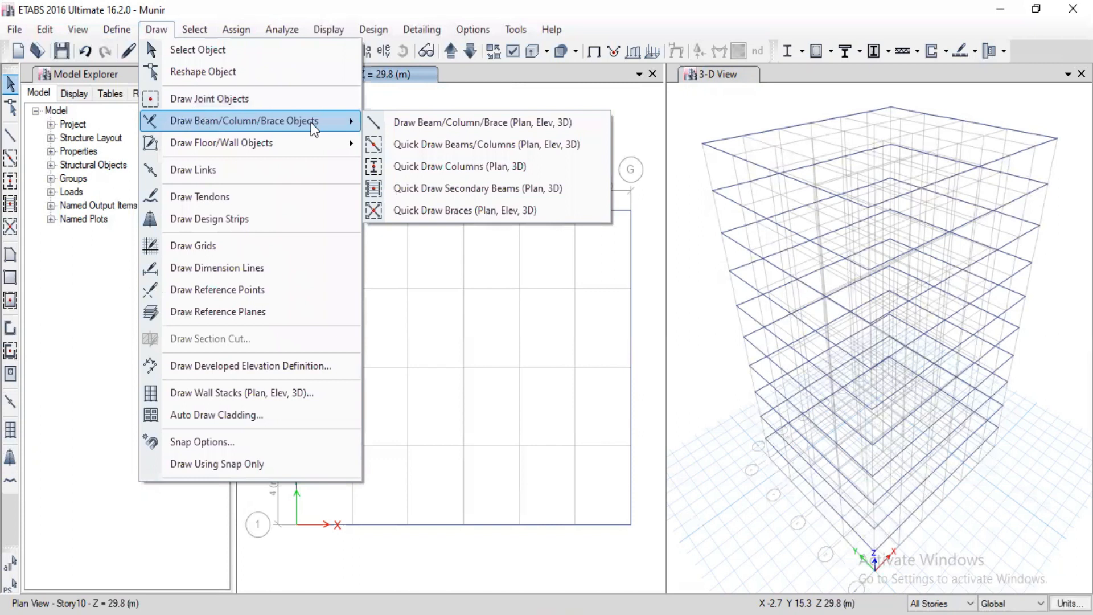
click(446, 150)
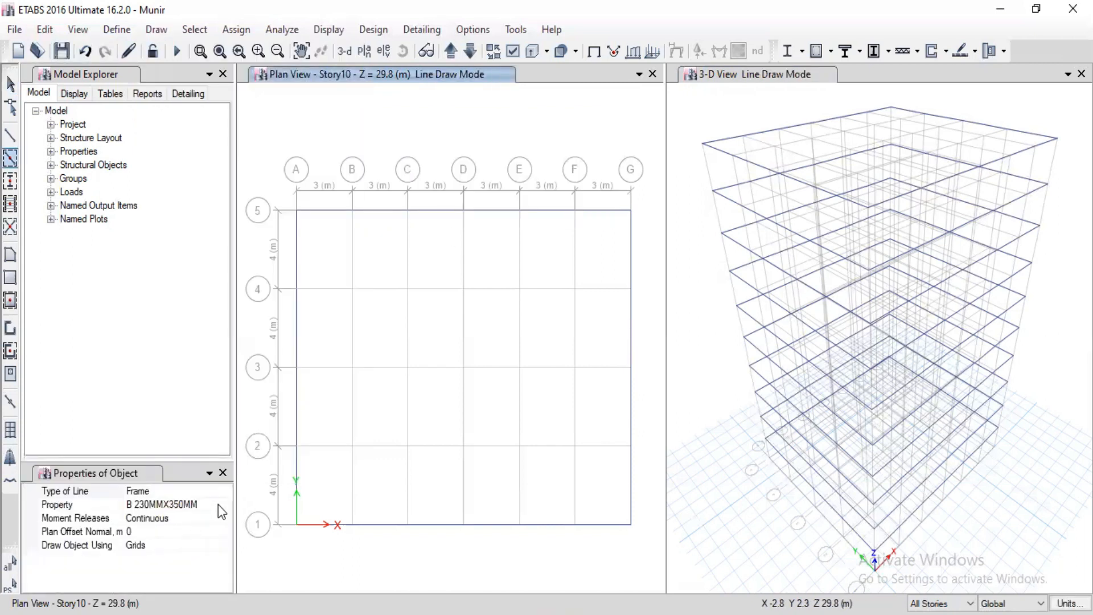
click(219, 505)
click(225, 505)
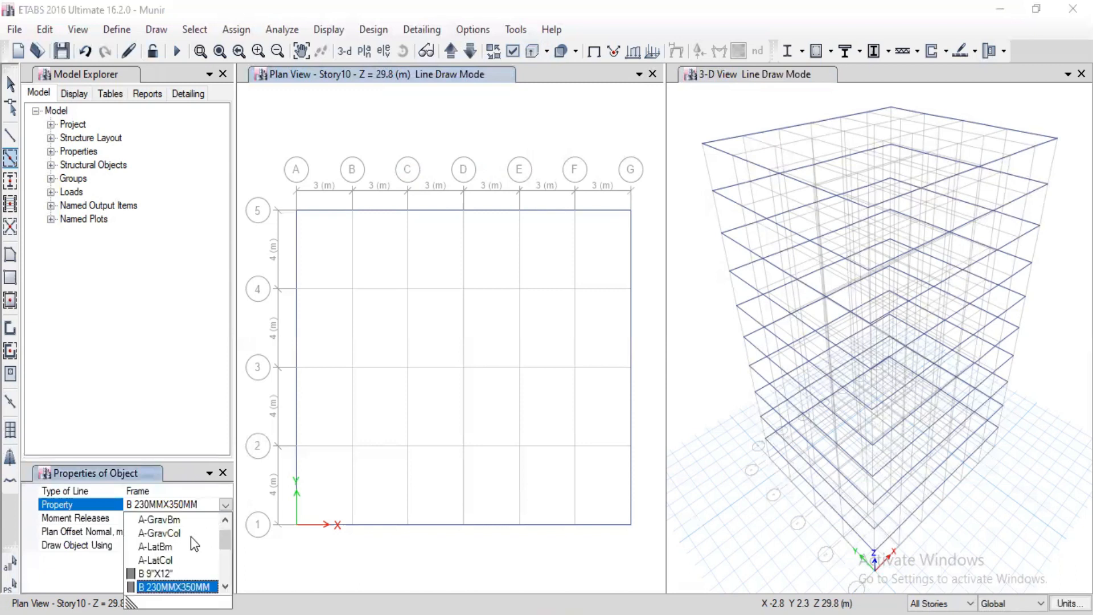
click(152, 573)
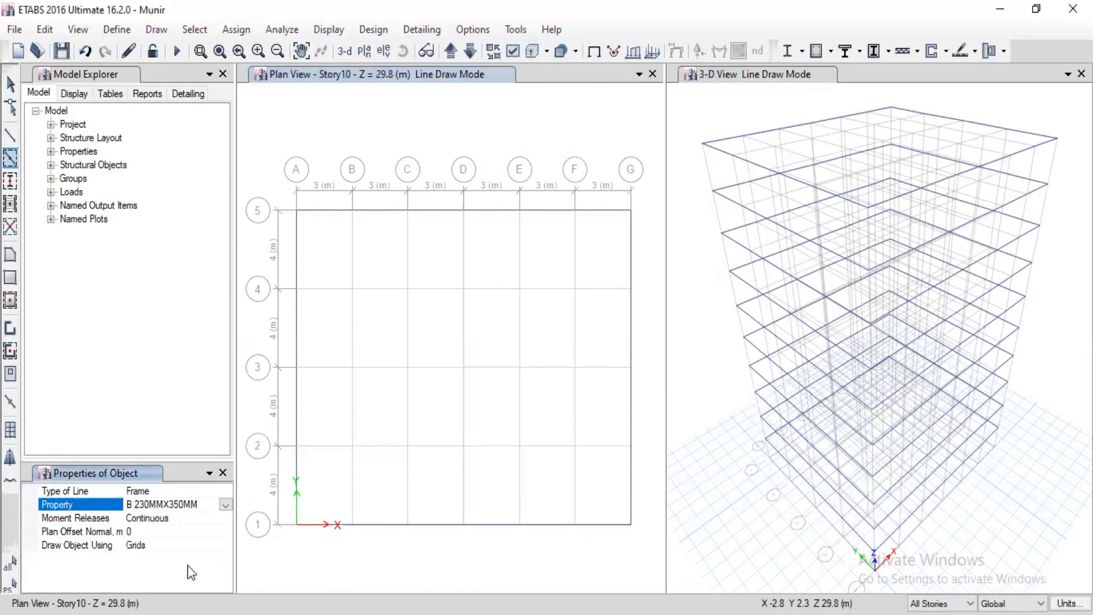
Draw beams on the interior grid lines from B to F and 2 to 4, extending them to grid lines 5 and G.
mouse_move(311, 222)
mouse_down()
mouse_move(493, 435)
mouse_move(589, 481)
mouse_move(622, 521)
mouse_move(608, 495)
mouse_up()
click(555, 449)
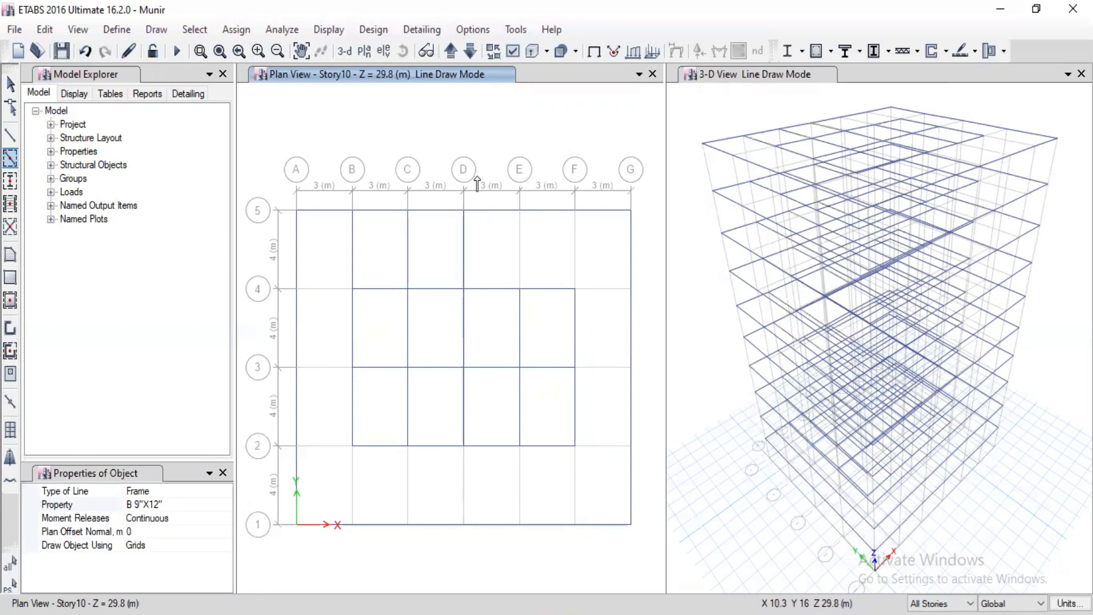
drag(482, 184, 517, 237)
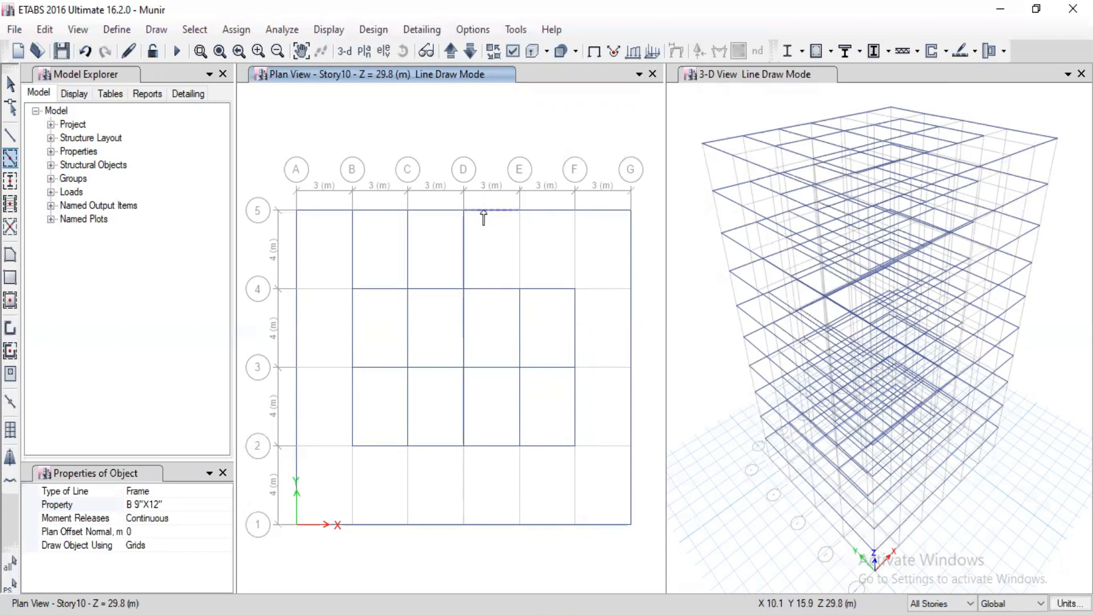
click(520, 249)
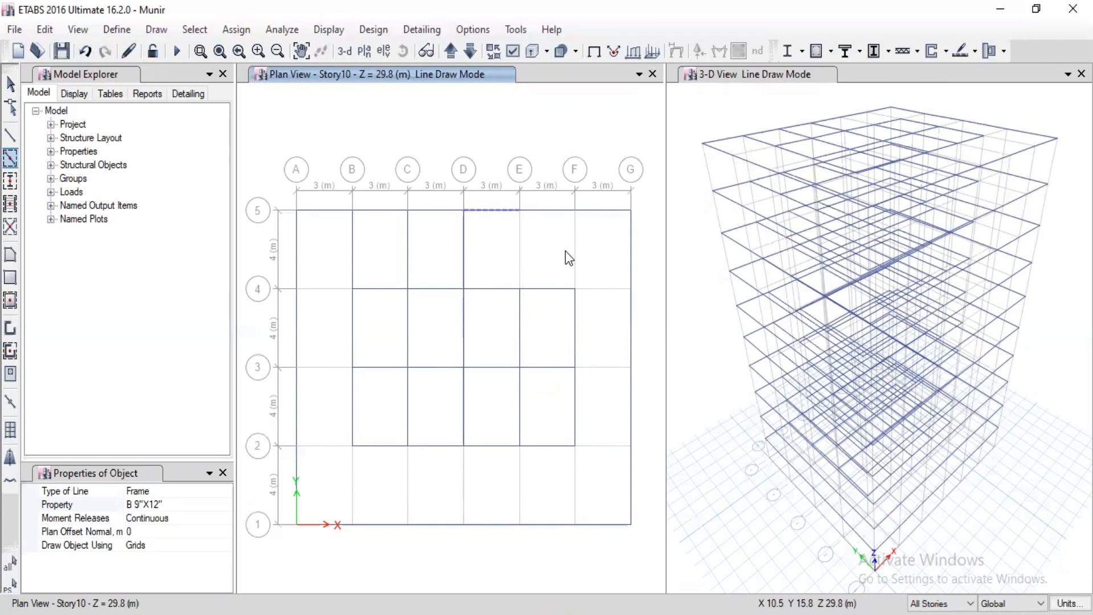
click(607, 288)
click(613, 367)
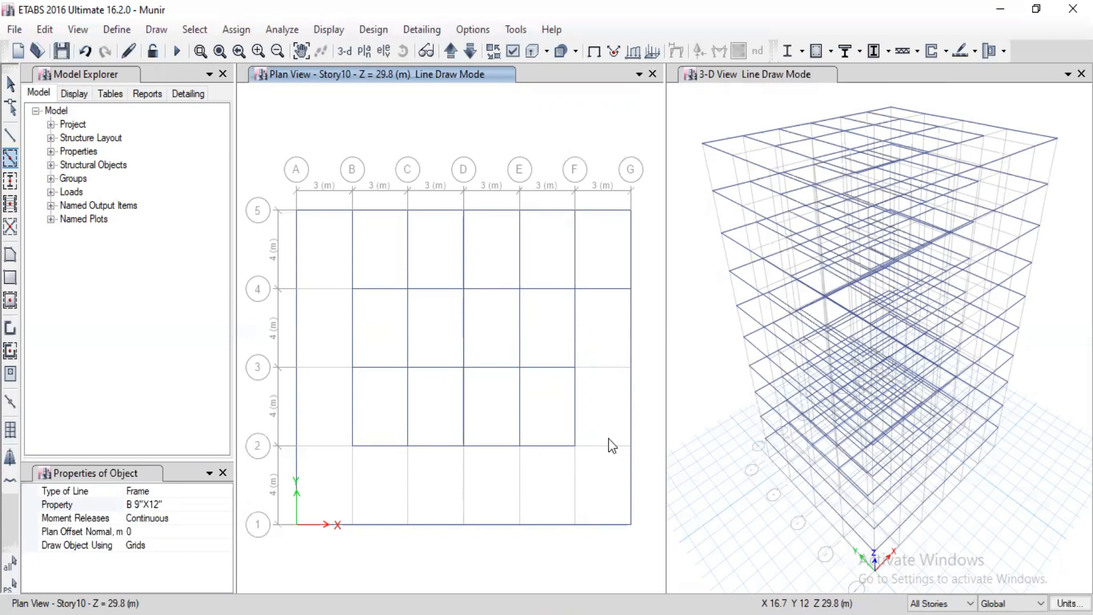
Complete the interior beams on grids B to F between lines 1 and 2, and on lines 2 to 4 between A and B.
click(576, 482)
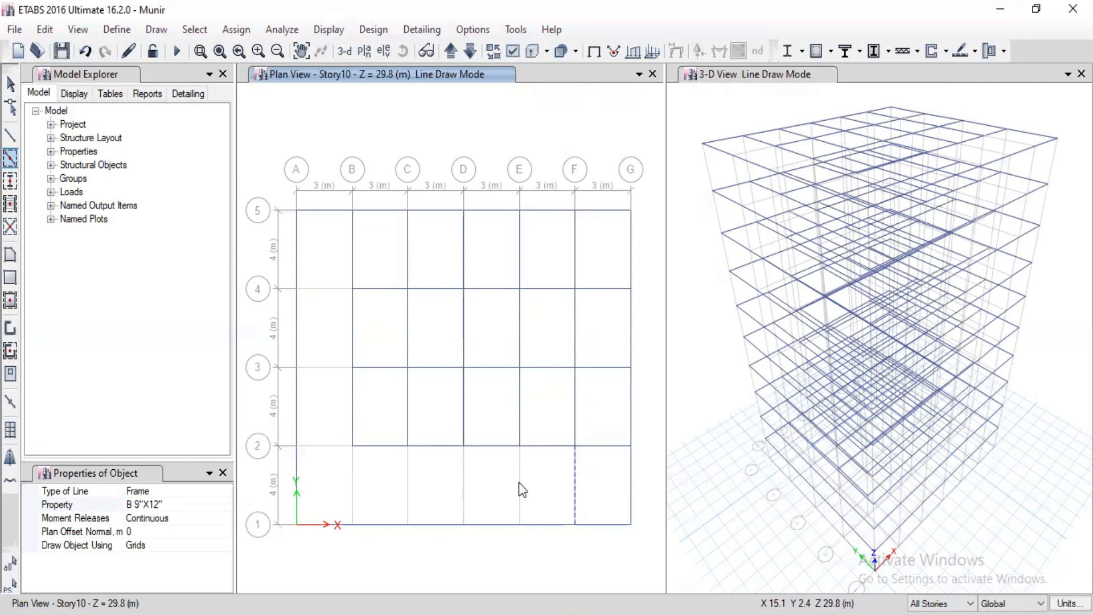
click(463, 481)
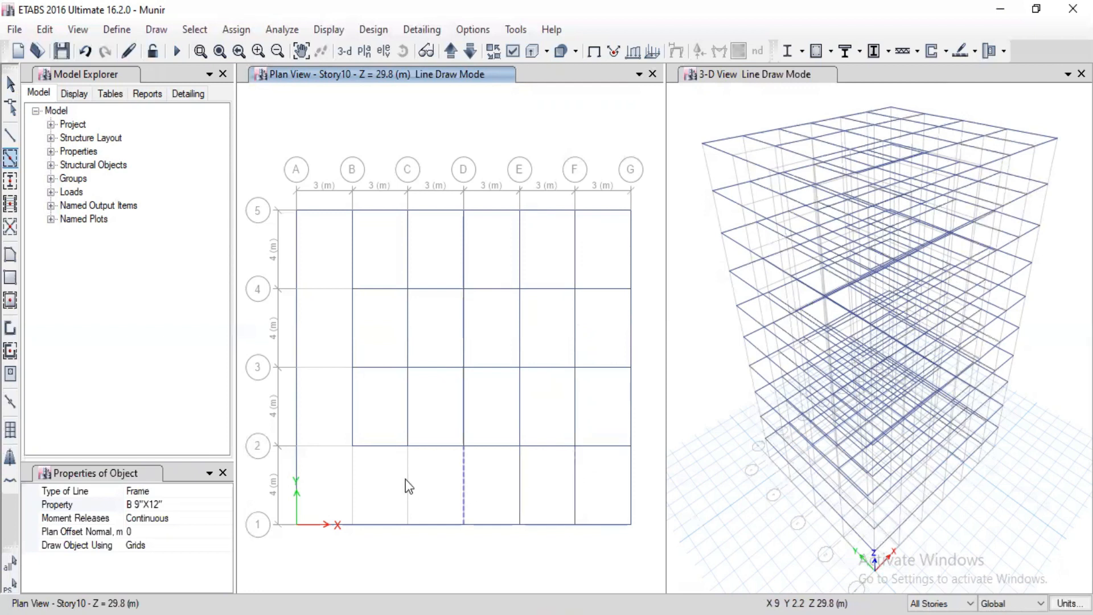
click(362, 477)
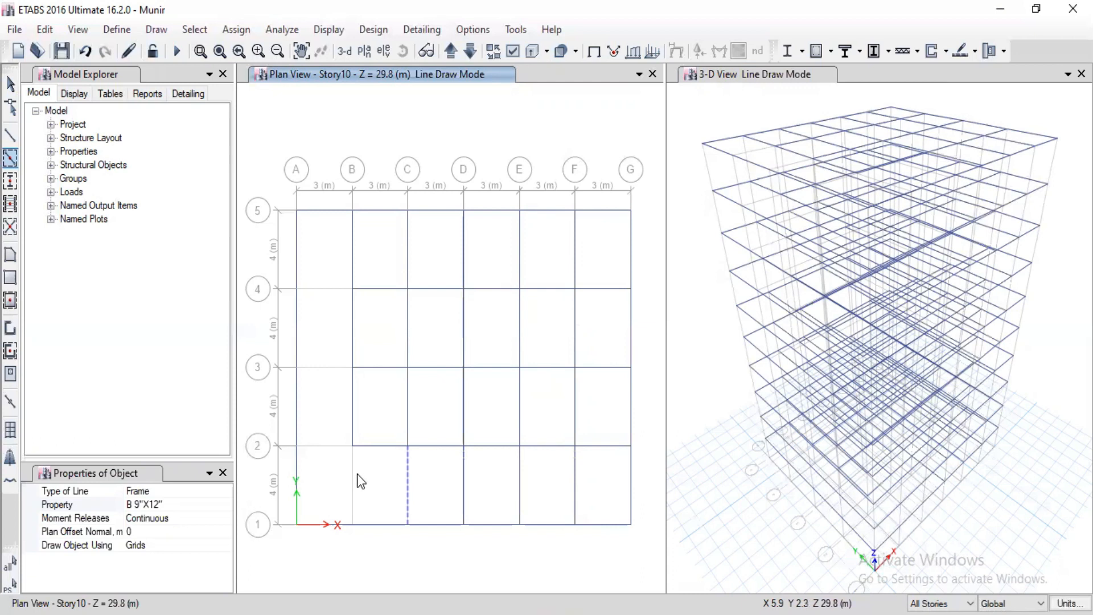
click(328, 445)
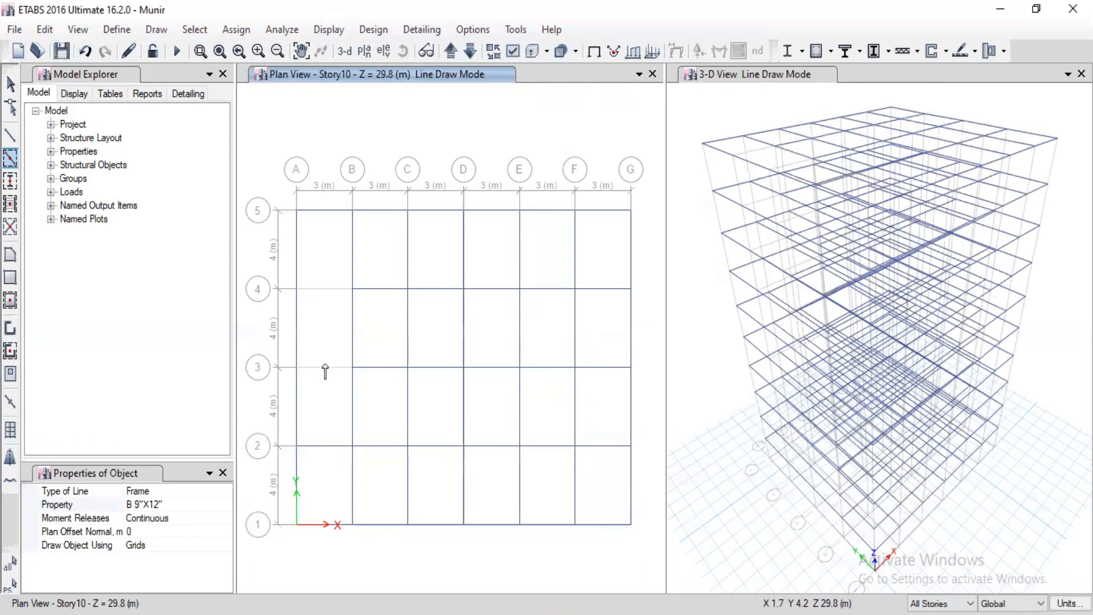
click(325, 369)
click(329, 289)
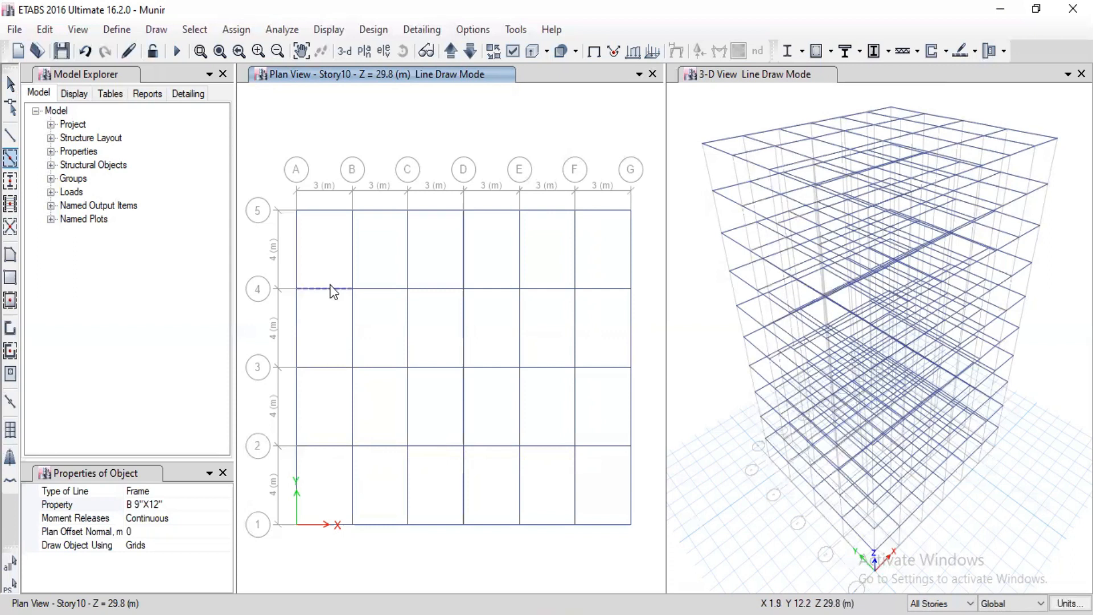
key(Escape)
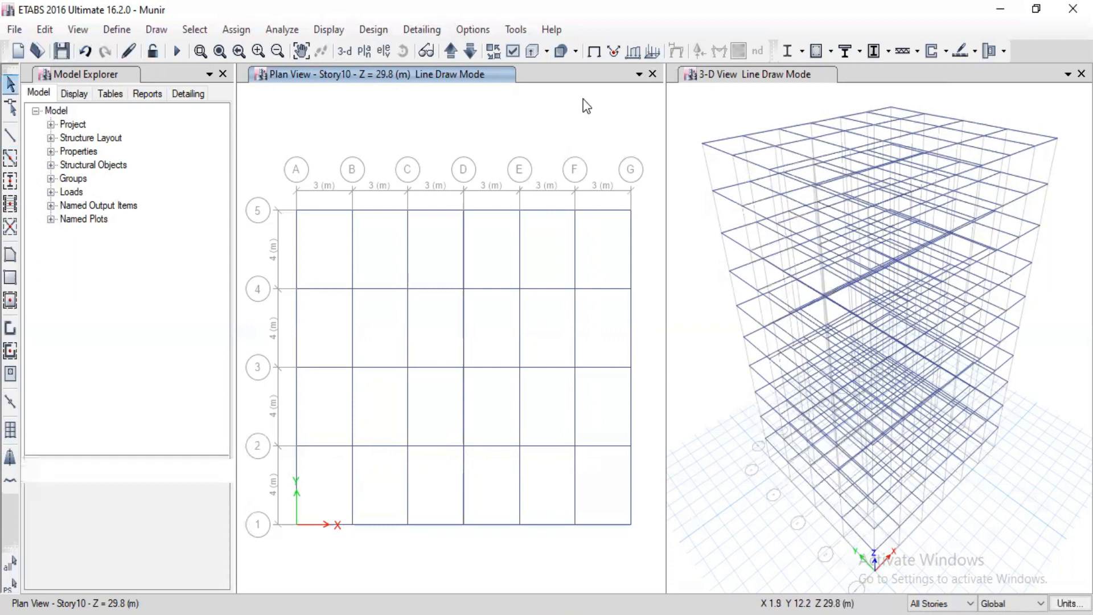
Check the beam layout with extruded frames in the plan and 3-D views, and return both to line display.
click(538, 56)
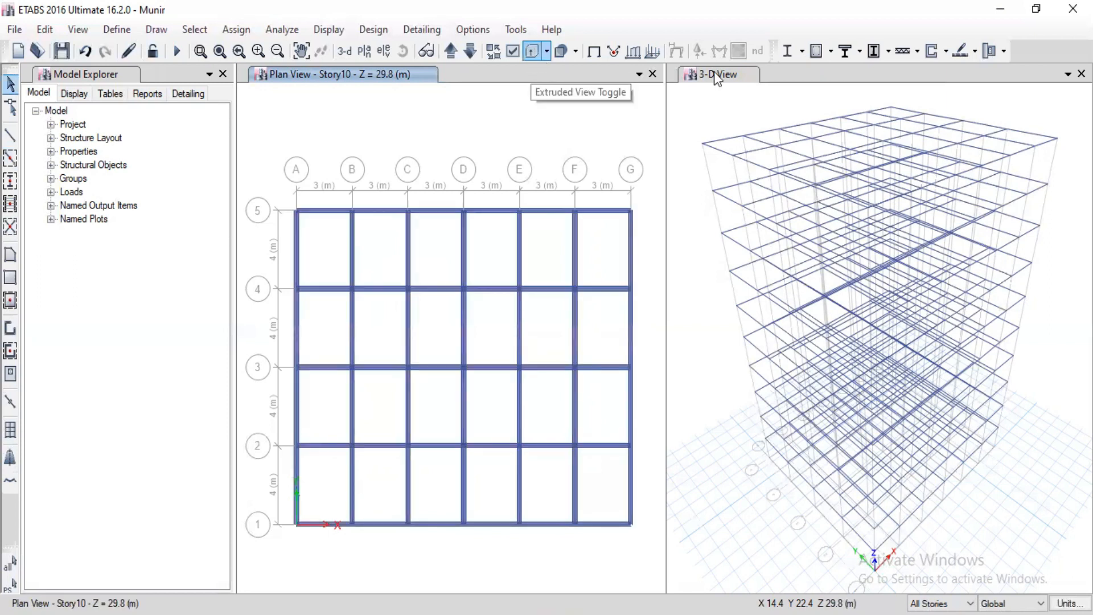
click(531, 50)
click(531, 50)
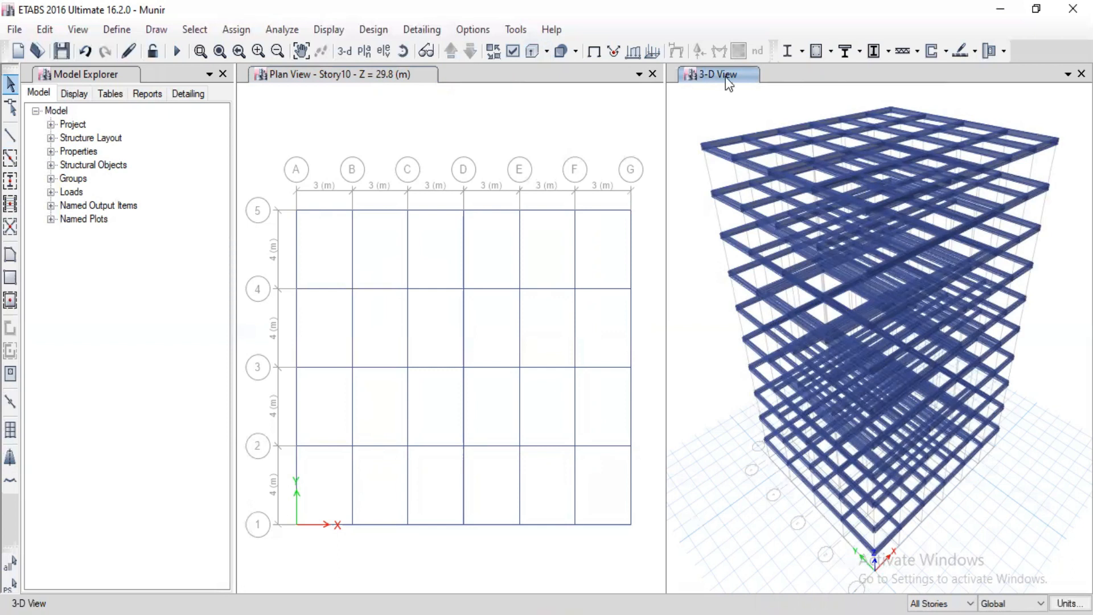
click(536, 47)
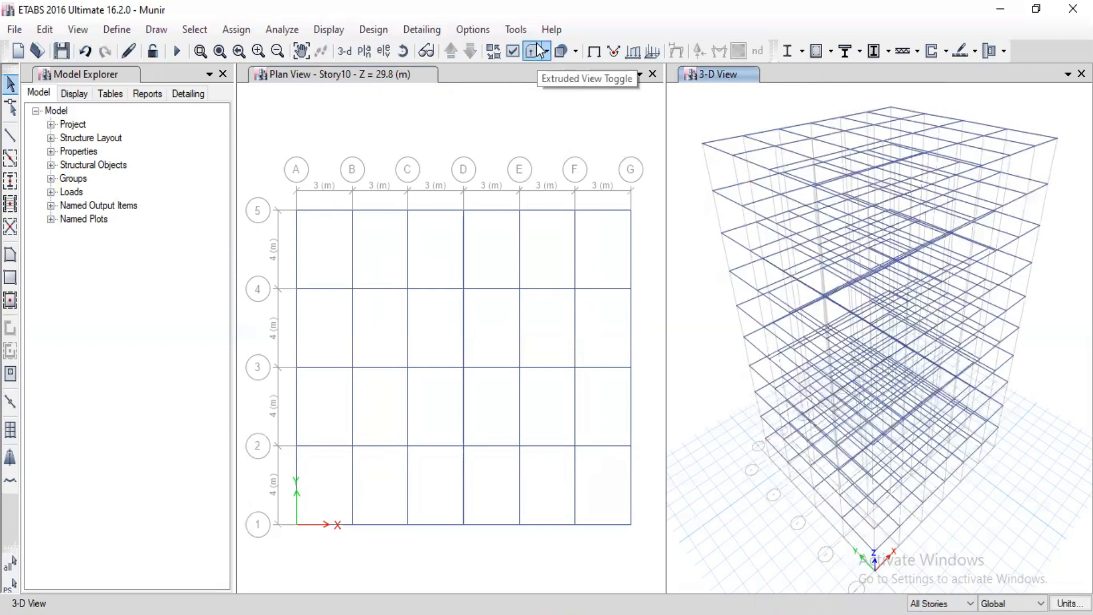
Start quick drawing of columns in the plan with the section property set to C 9"X18".
click(384, 70)
click(154, 31)
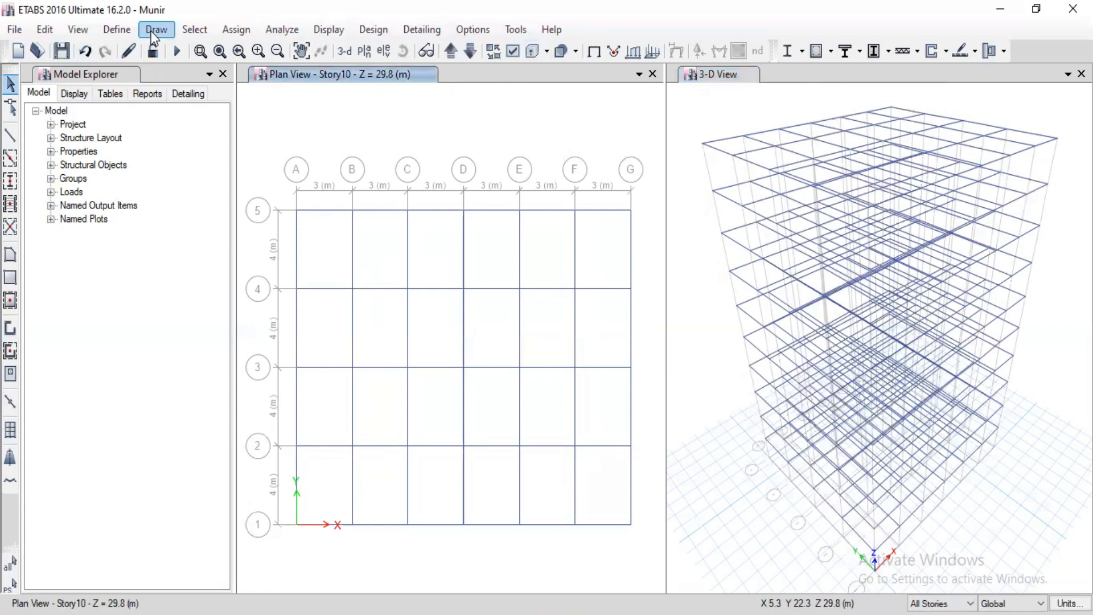
mouse_move(214, 120)
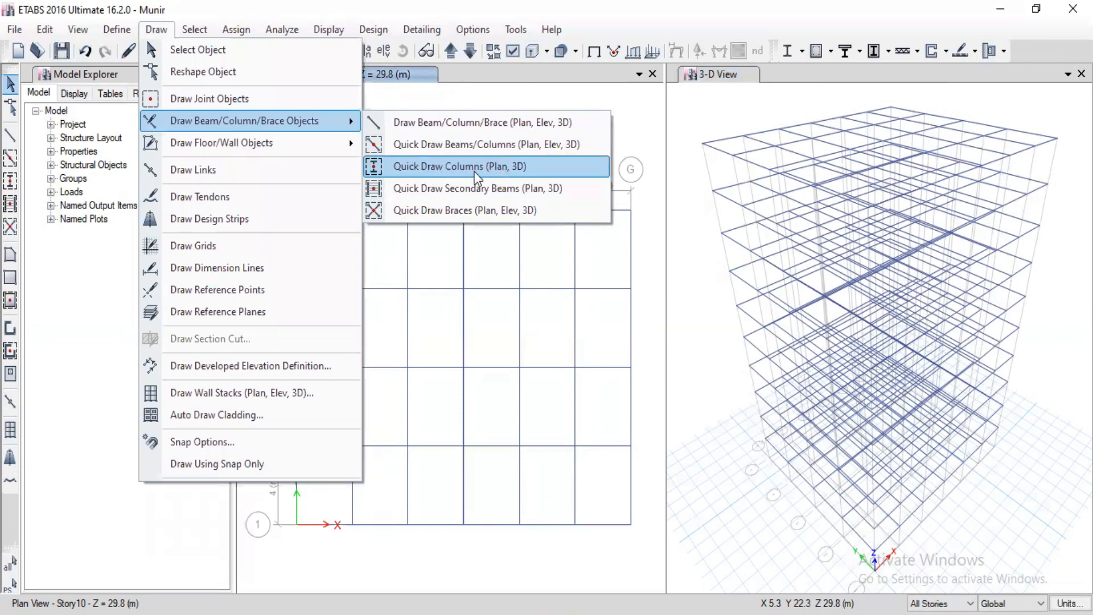
click(503, 174)
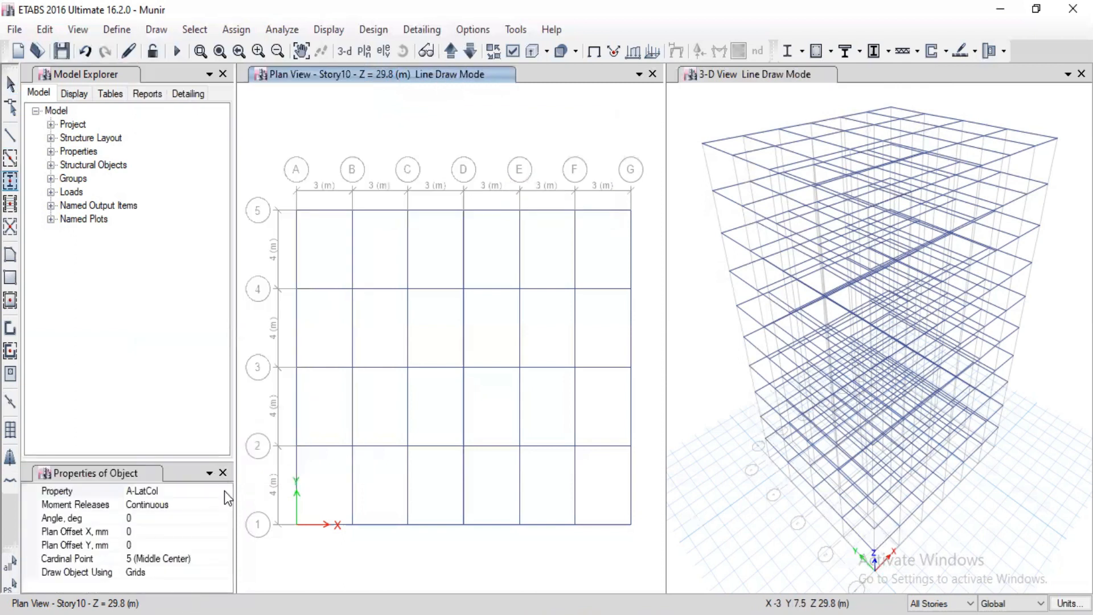
click(225, 491)
click(226, 491)
scroll(197, 536, down, 1)
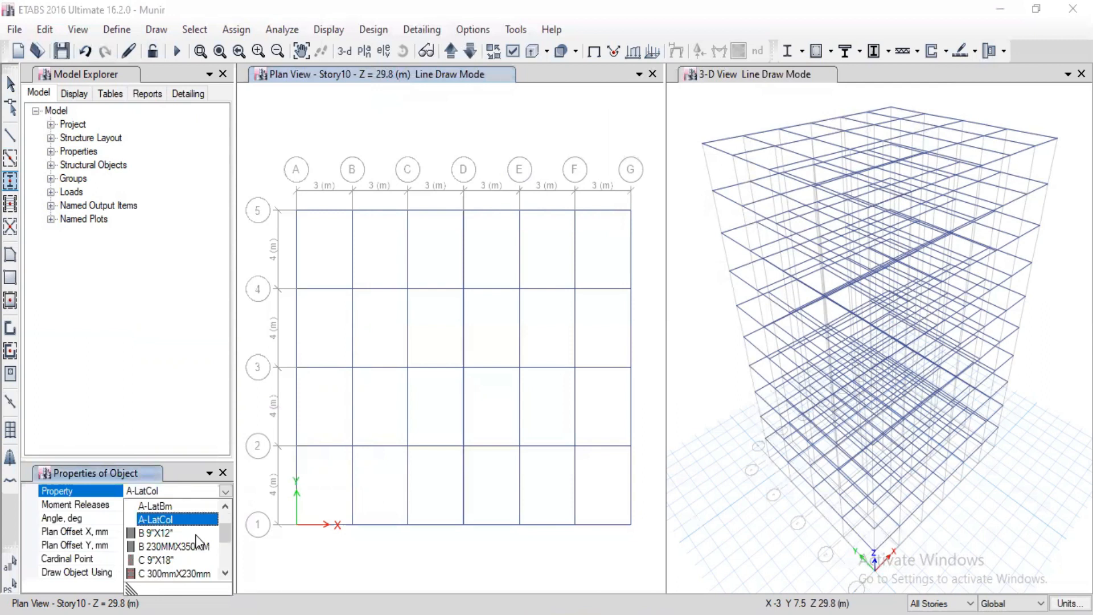
click(163, 560)
Draw columns at all perimeter grid intersections along grid lines A, 5, G and 1.
drag(274, 181, 297, 548)
drag(335, 188, 633, 259)
drag(639, 542, 644, 545)
drag(592, 508, 323, 537)
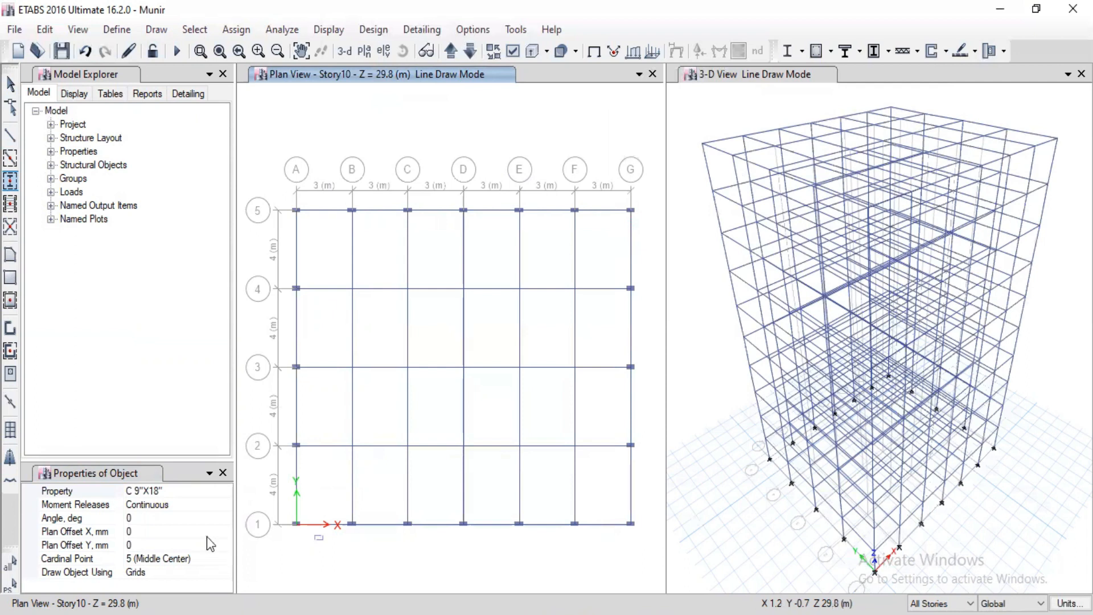
Set the column section to C 300mmX230mm and draw columns at all interior grid intersections from B to F and 2 to 4.
click(222, 491)
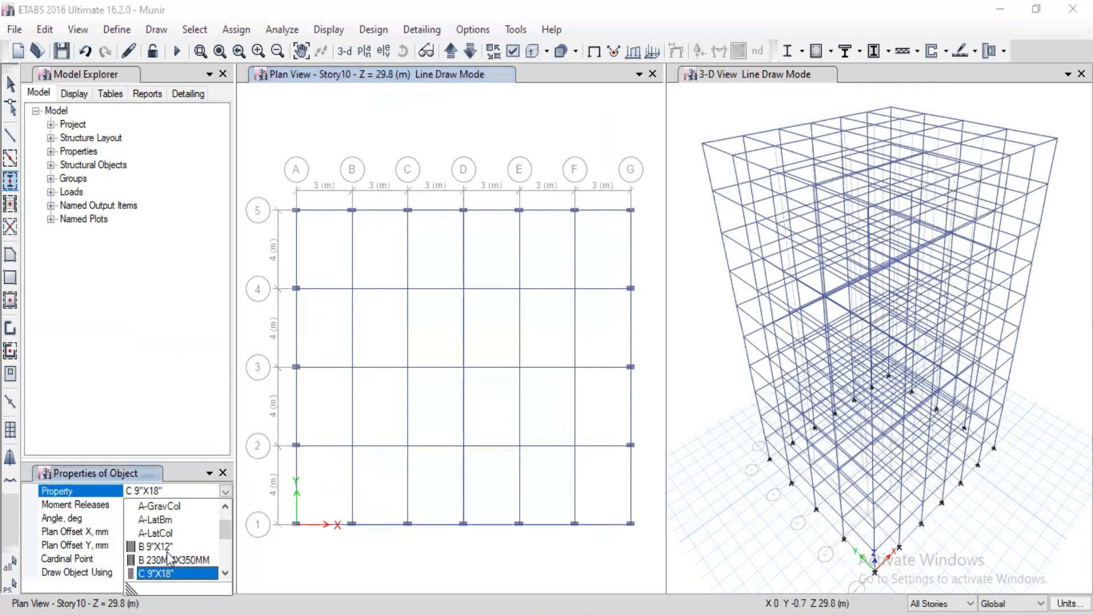
scroll(167, 551, down, 1)
click(167, 551)
mouse_move(332, 246)
mouse_down()
mouse_move(549, 451)
mouse_move(608, 476)
mouse_up()
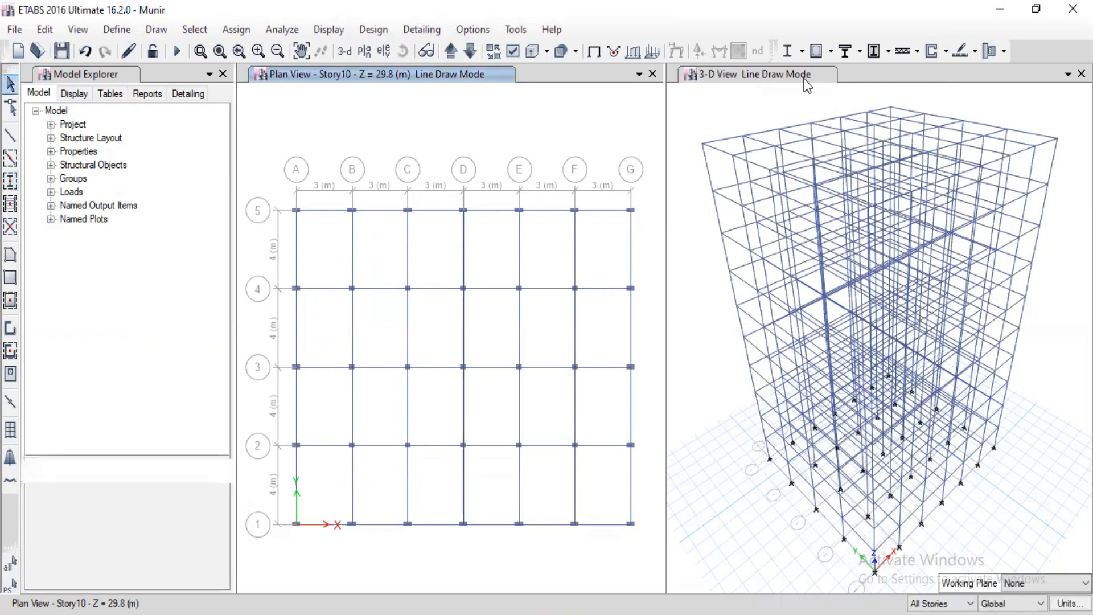
Show extruded frames in the 3-D view and examine the whole building frame in the 3D rendered view.
click(744, 90)
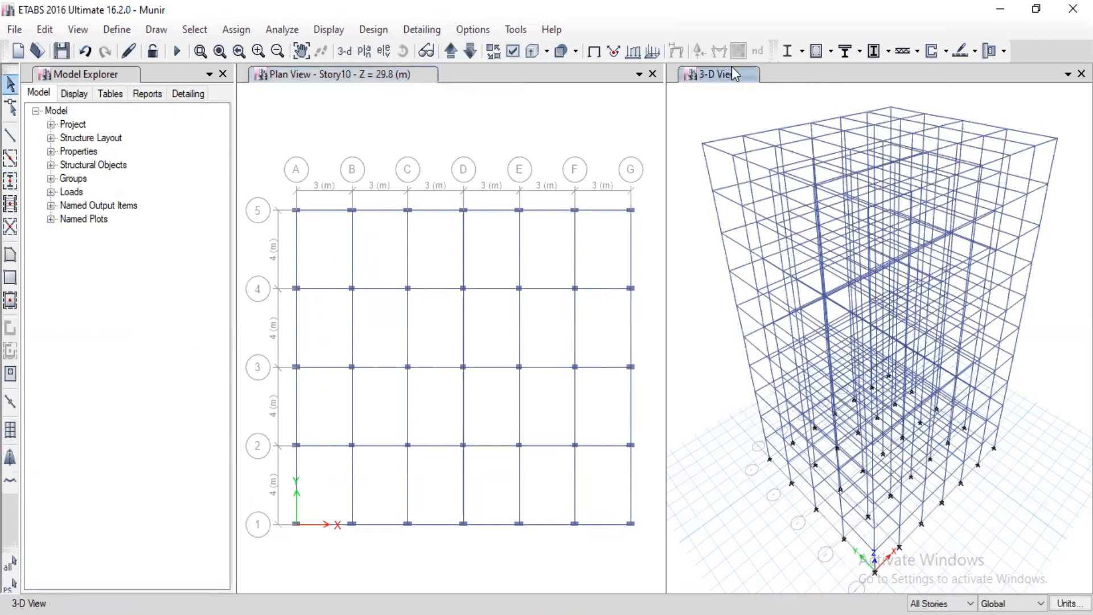
click(530, 51)
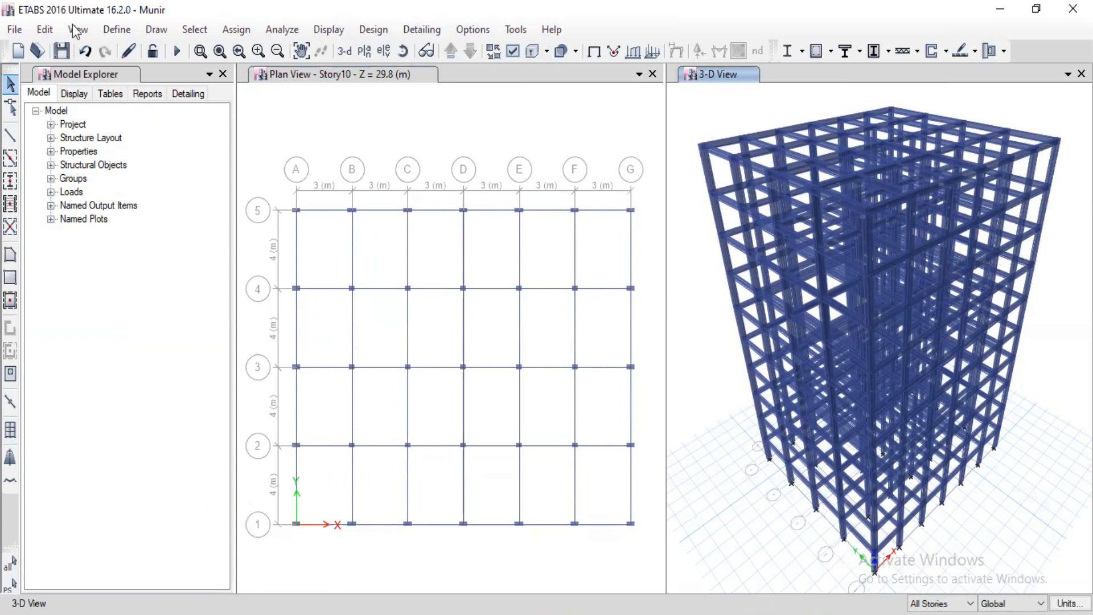
key(alt+v)
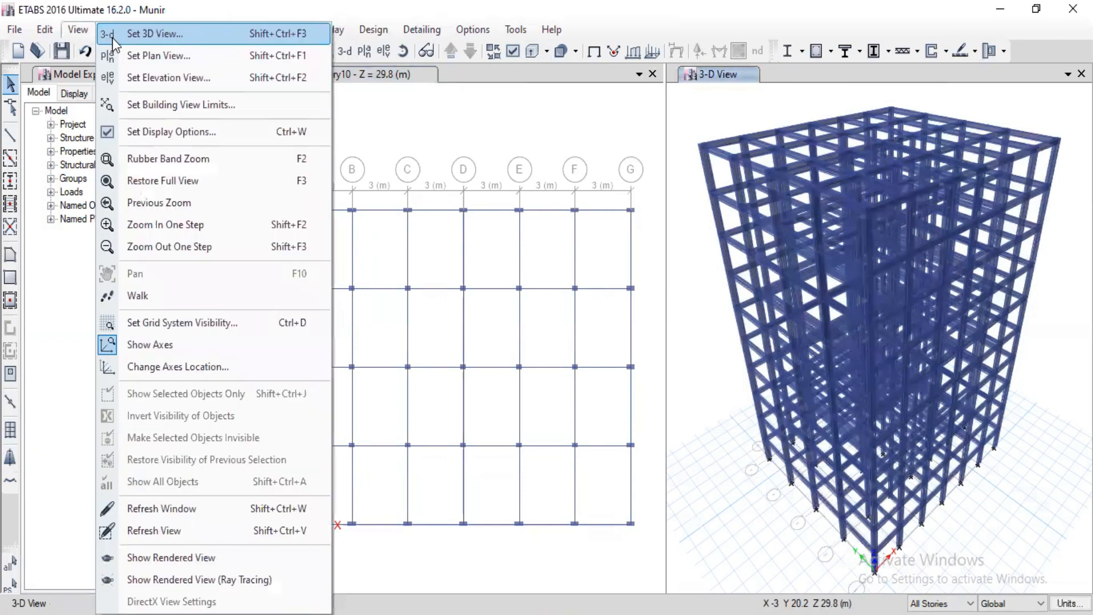
click(192, 557)
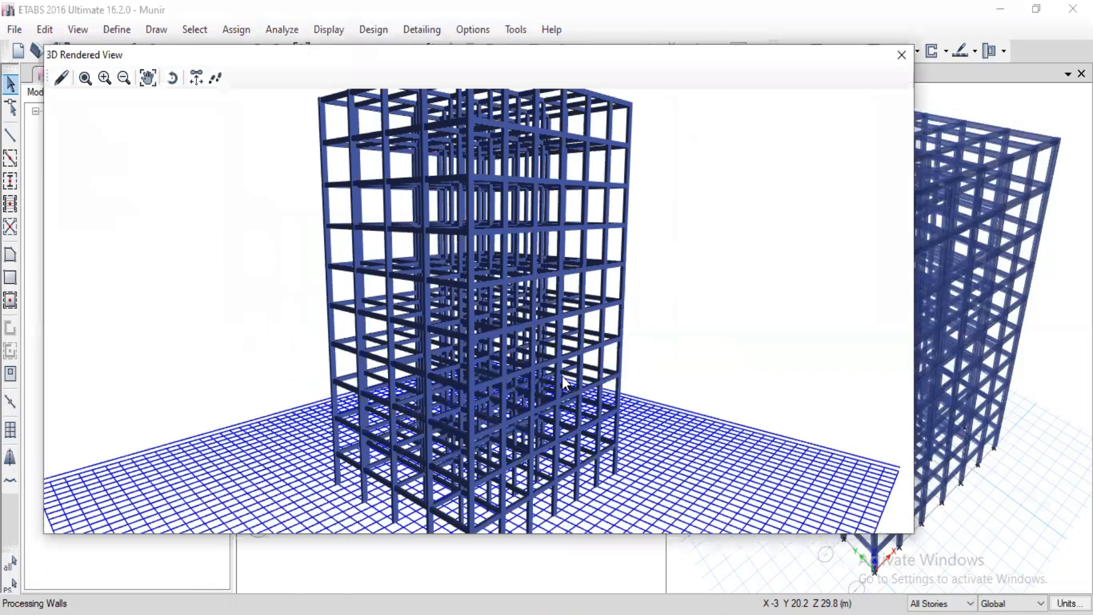
scroll(498, 339, up, 2)
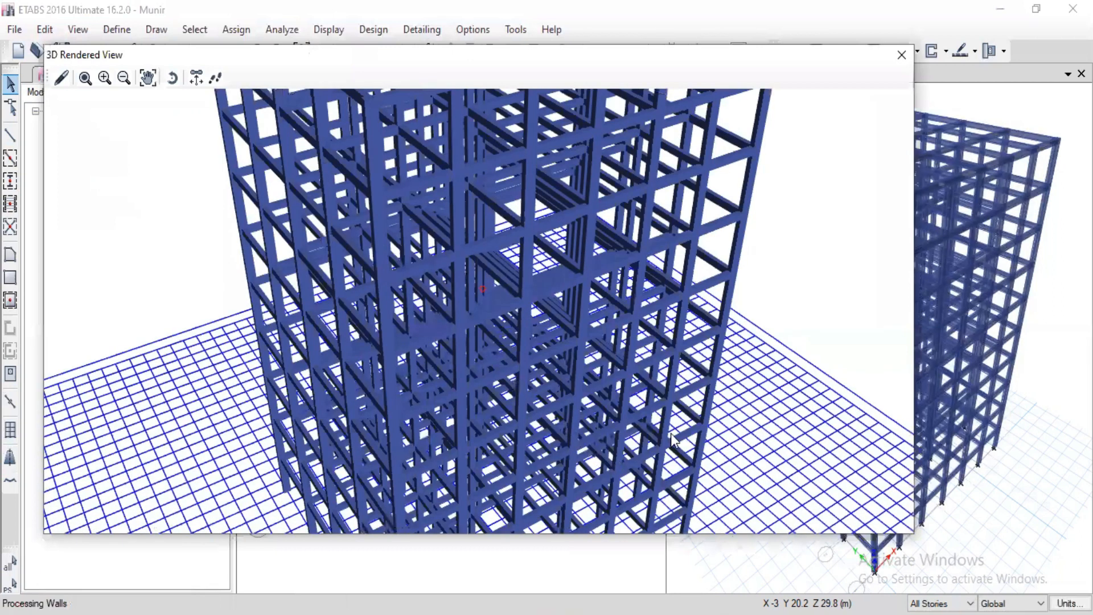
drag(278, 169, 293, 207)
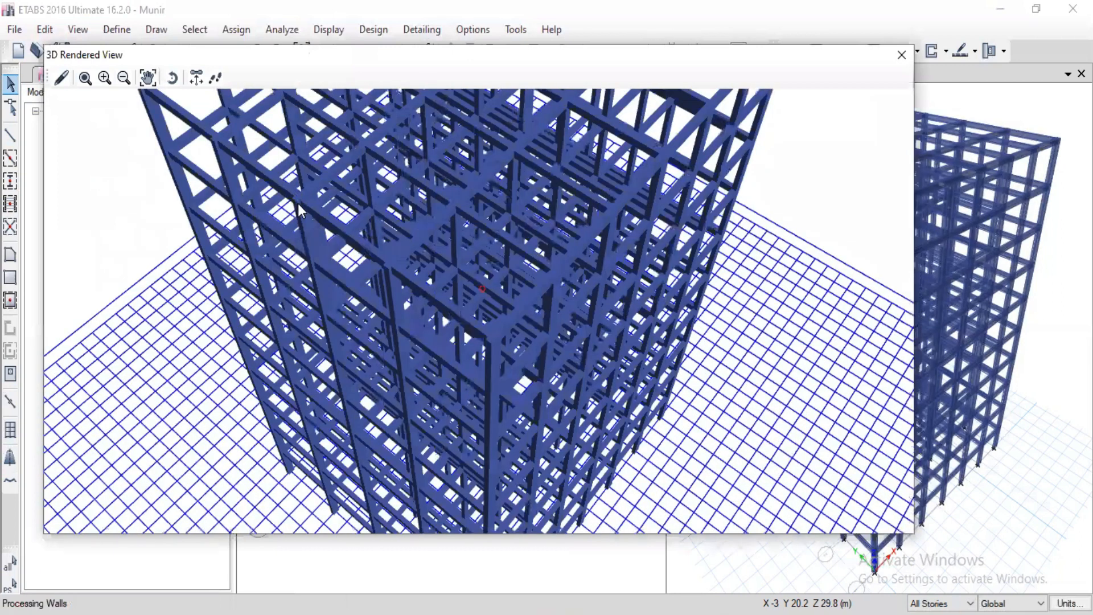
Examine the beam-column connections and the overall frame closely in the rendered view.
scroll(421, 291, up, 3)
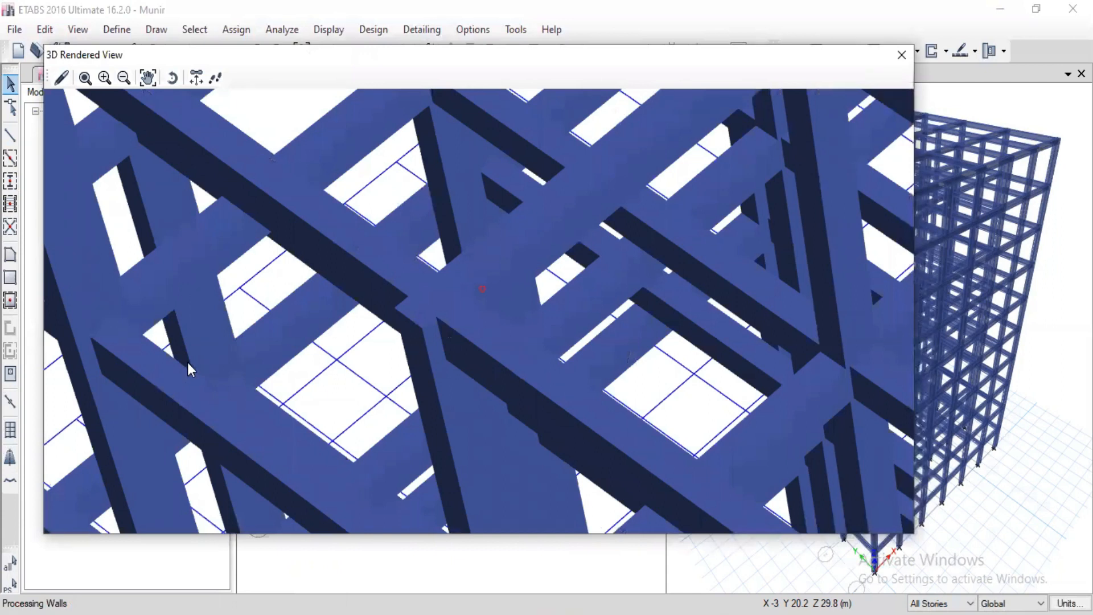
scroll(433, 261, down, 3)
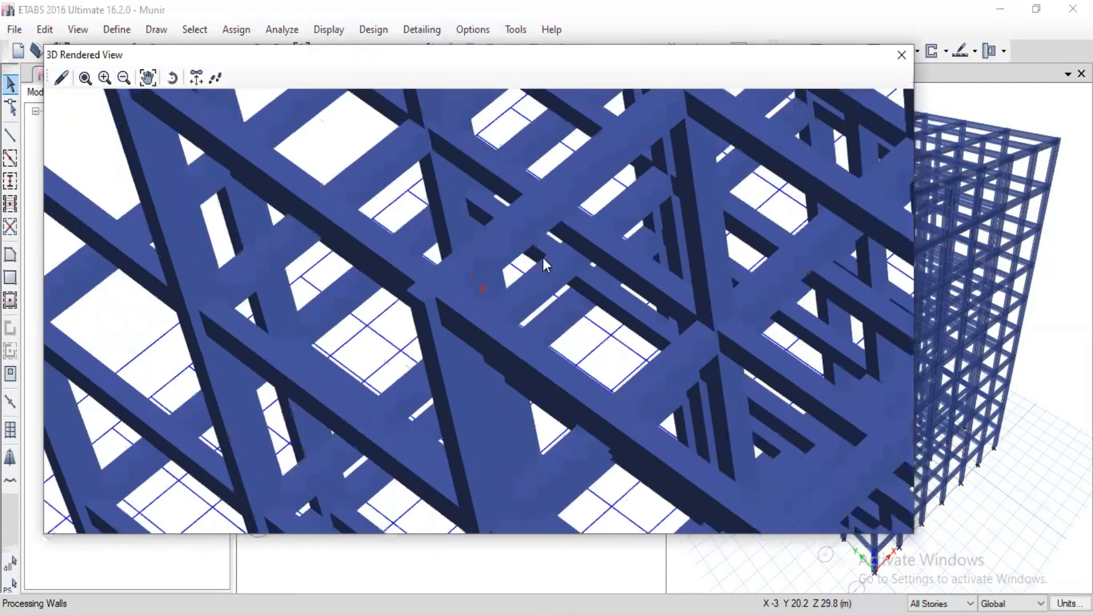
scroll(610, 222, down, 2)
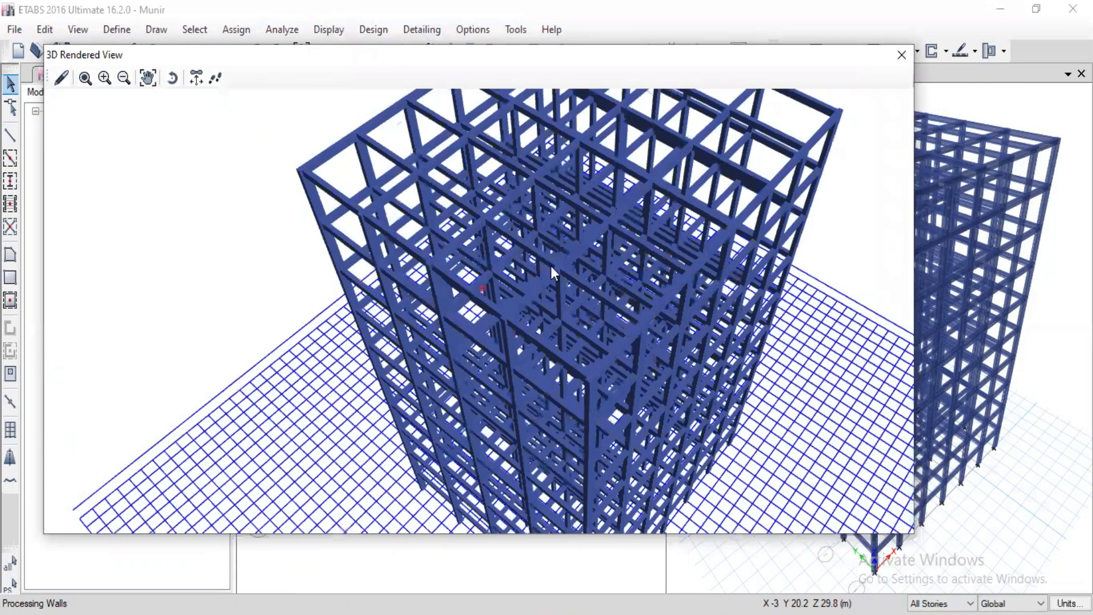
scroll(552, 265, down, 1)
drag(559, 256, 269, 431)
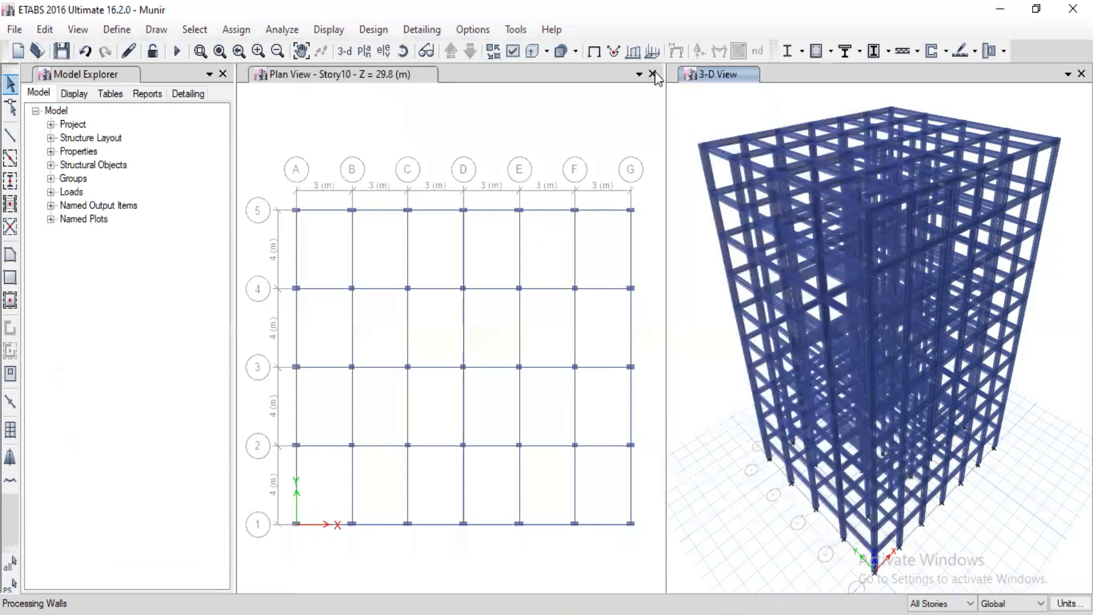
Close the plan view and colour the 3-D view's members by section properties.
click(652, 74)
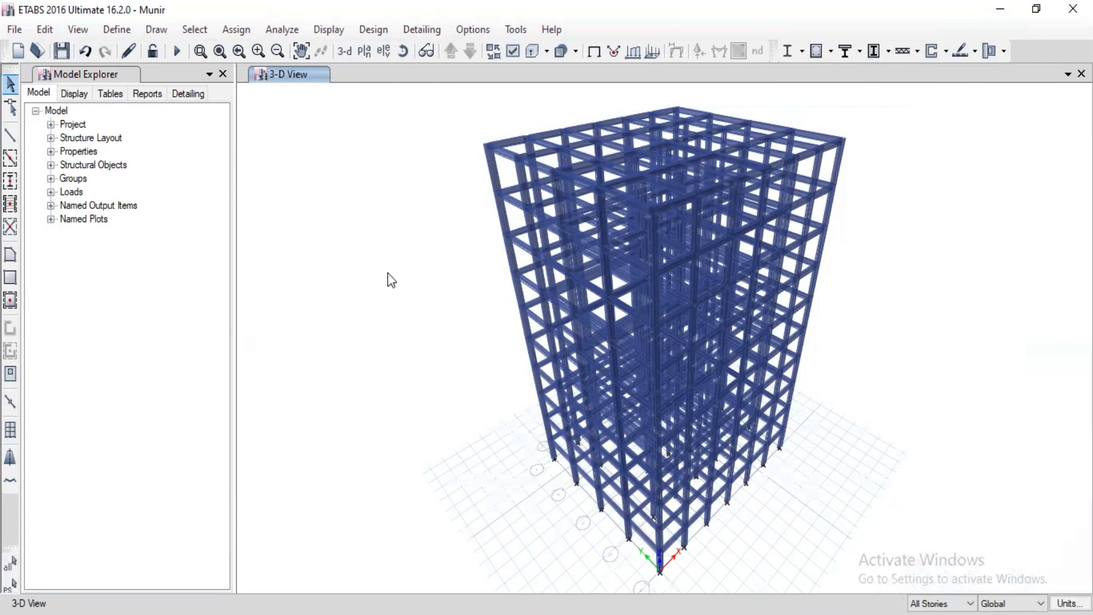
click(512, 51)
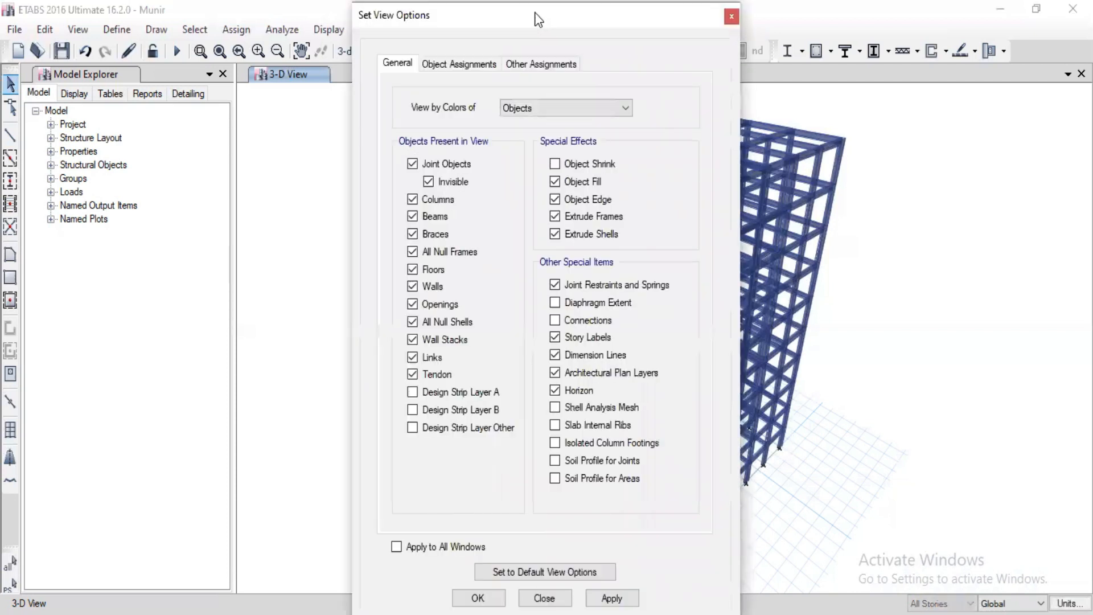
drag(536, 14, 387, 12)
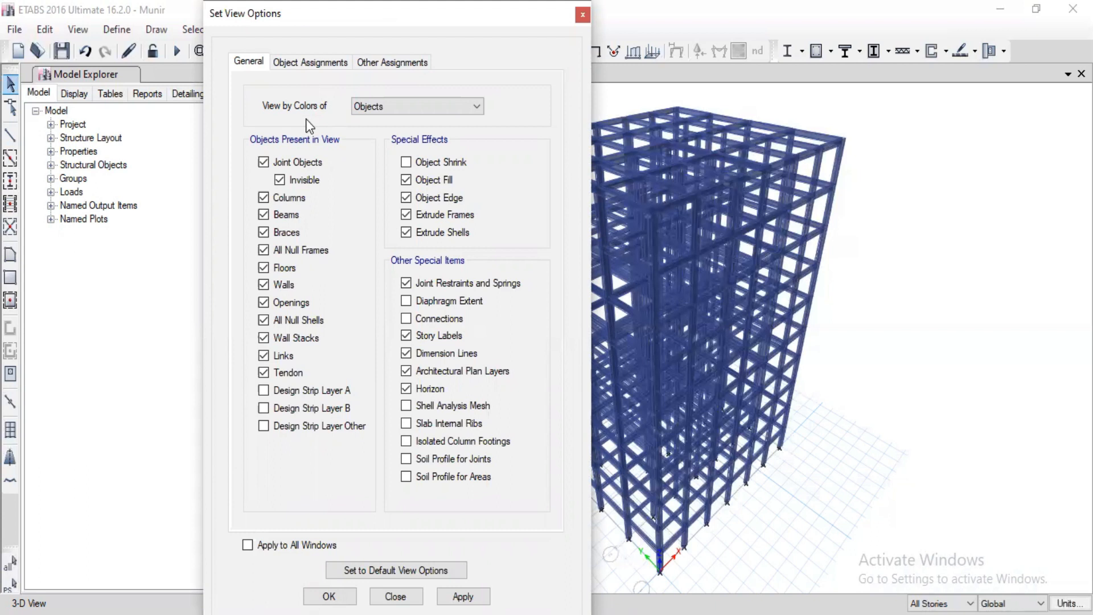
click(395, 108)
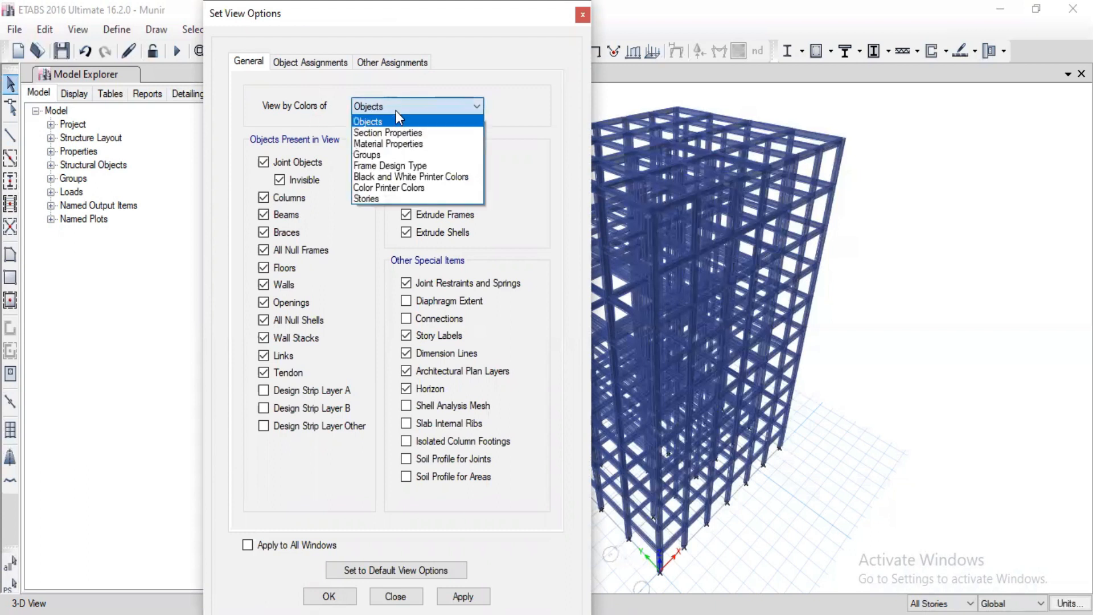
click(384, 123)
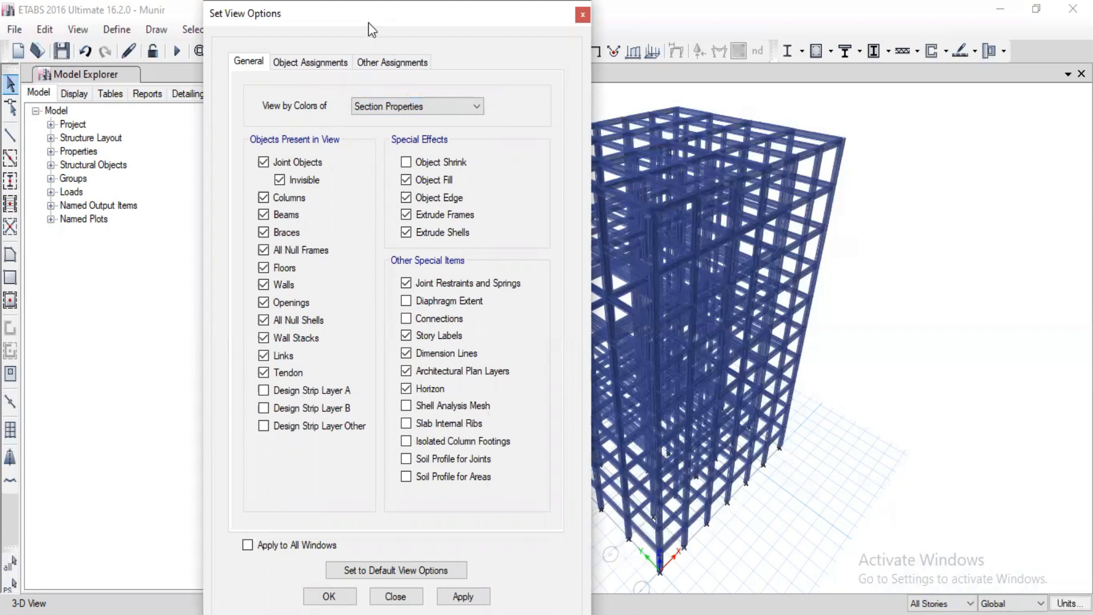
drag(364, 20, 304, 21)
click(406, 579)
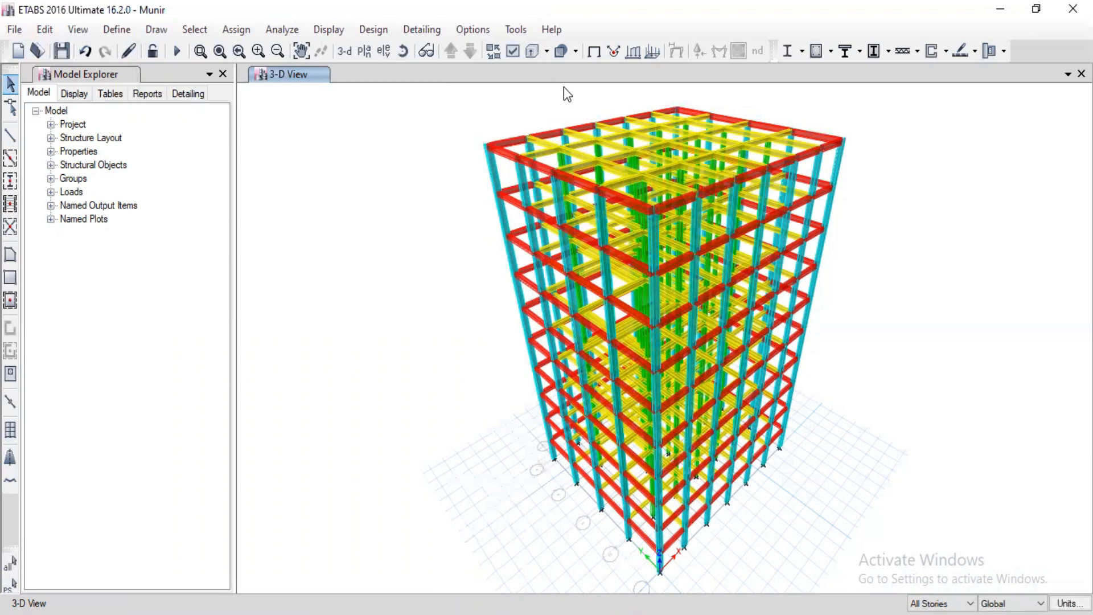
Turn off the extruded display in the 3-D view and clear the joint selection.
click(532, 51)
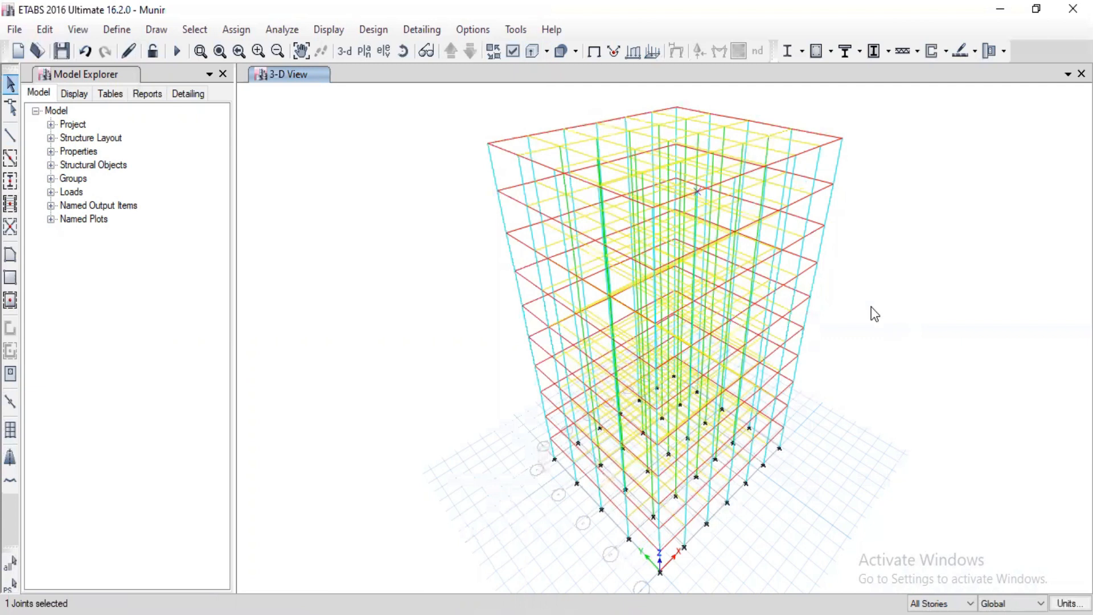
drag(893, 315, 857, 350)
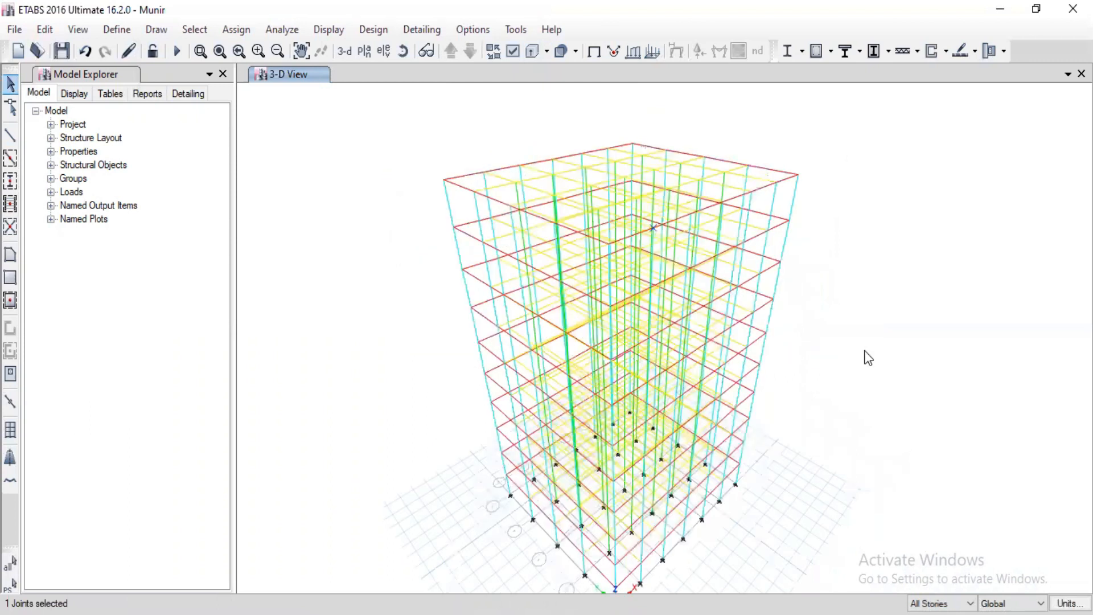
key(Escape)
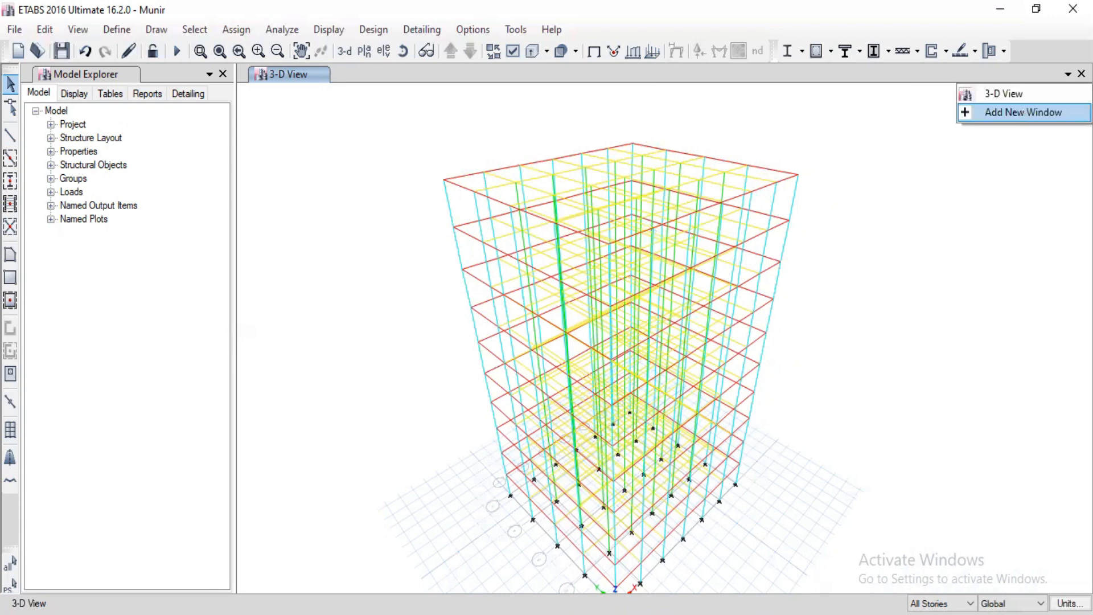
Add a second view window and show the Story10 plan view beside the 3-D view.
click(1023, 112)
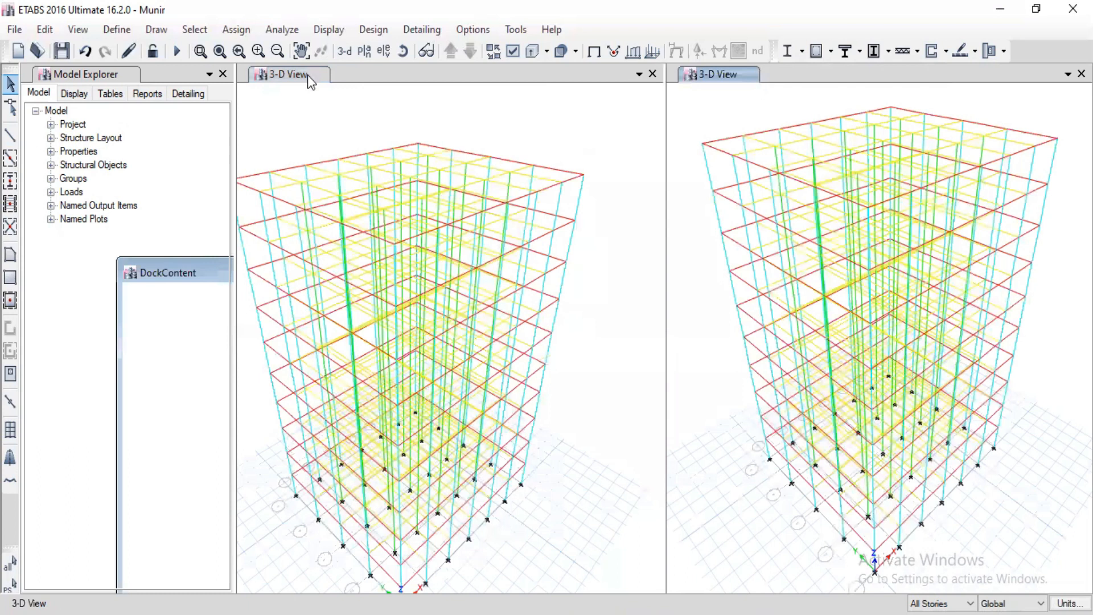
click(308, 74)
click(538, 52)
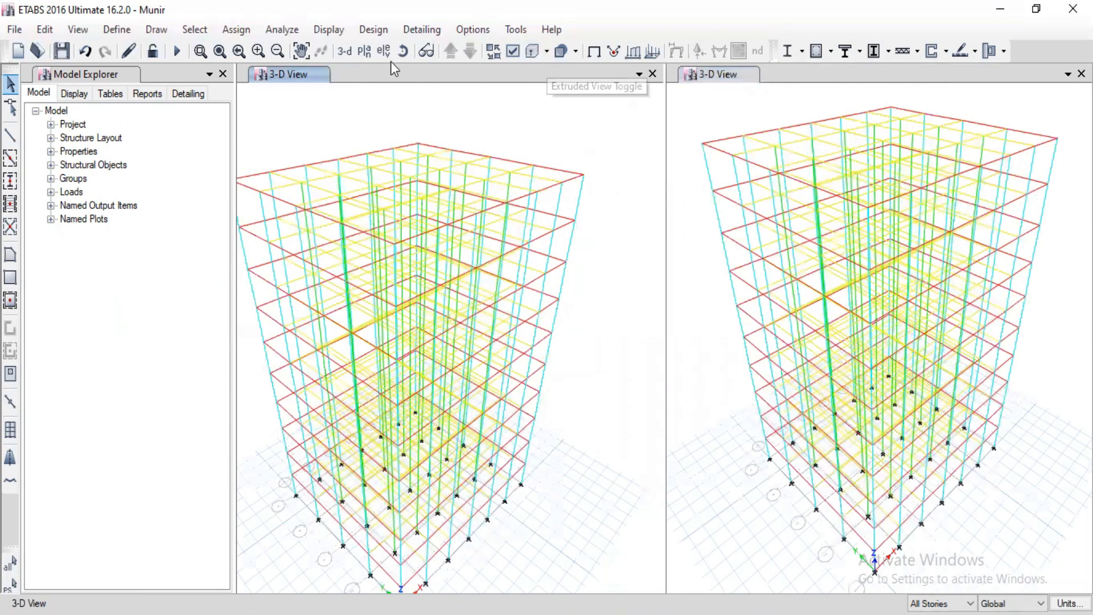
click(603, 519)
click(478, 519)
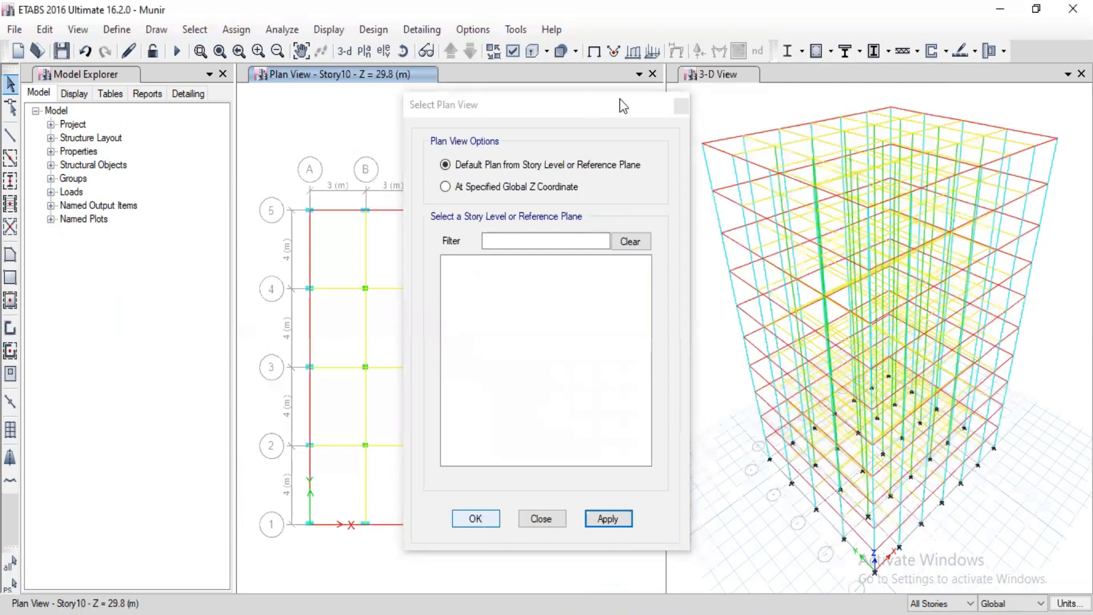
Set the 3-D view's colouring to Objects in its view options.
click(724, 80)
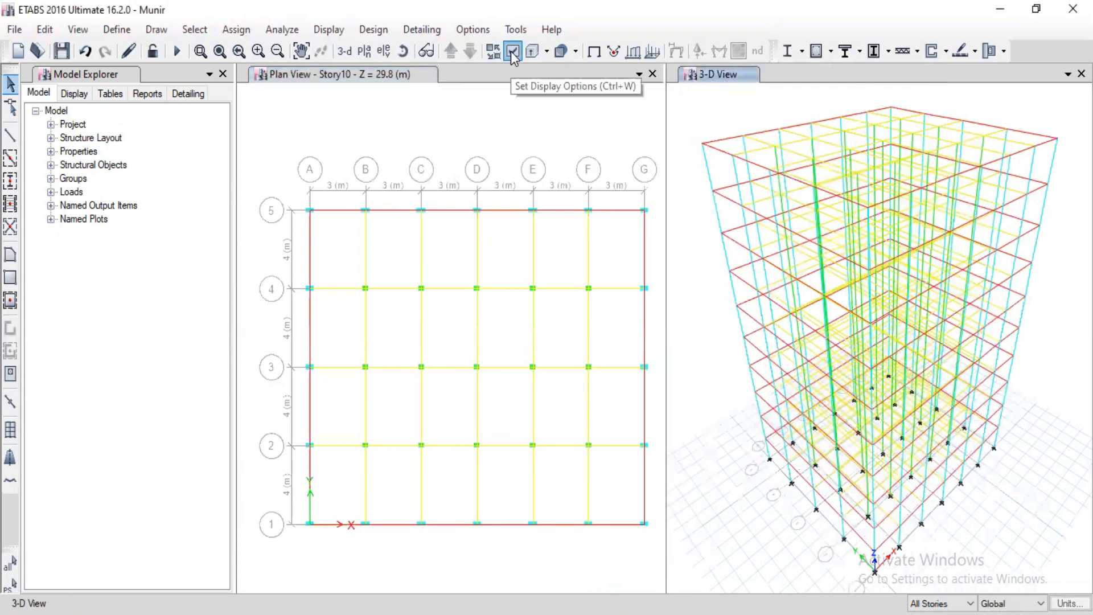
click(512, 52)
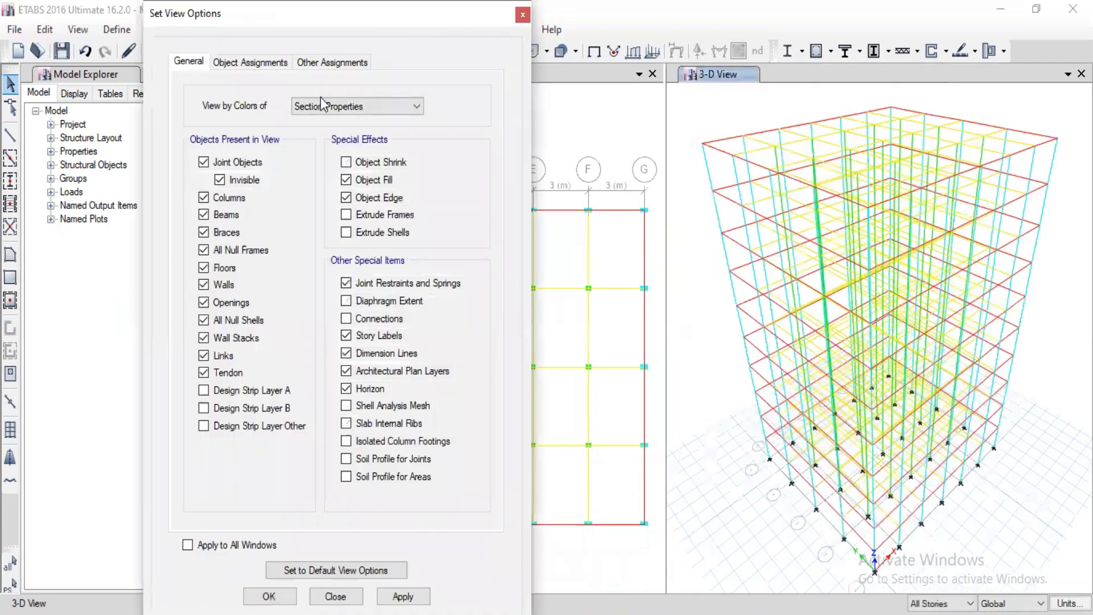
click(319, 106)
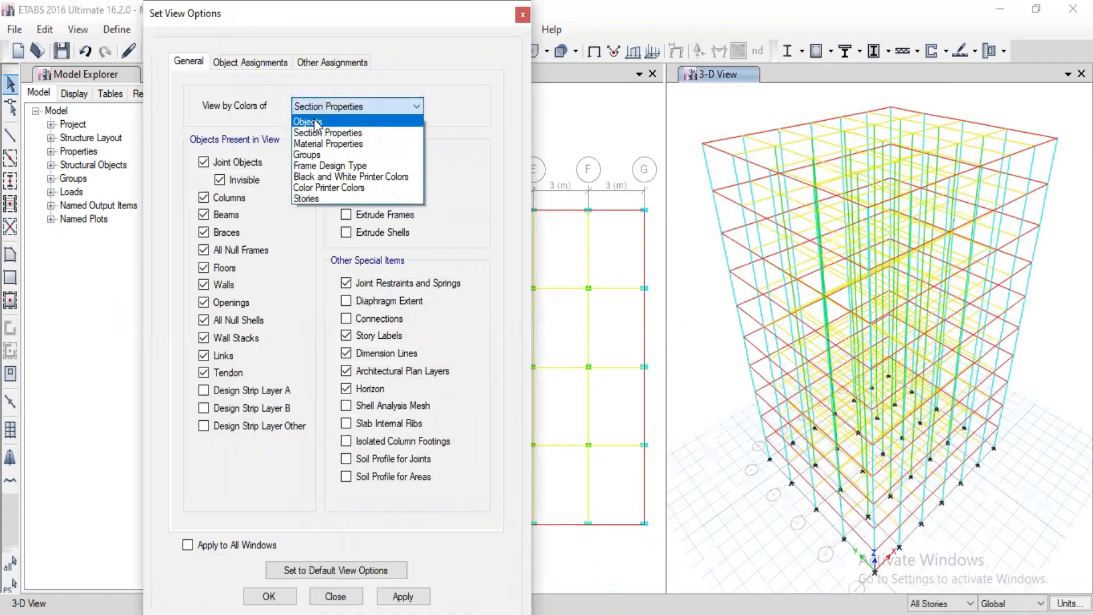
click(316, 123)
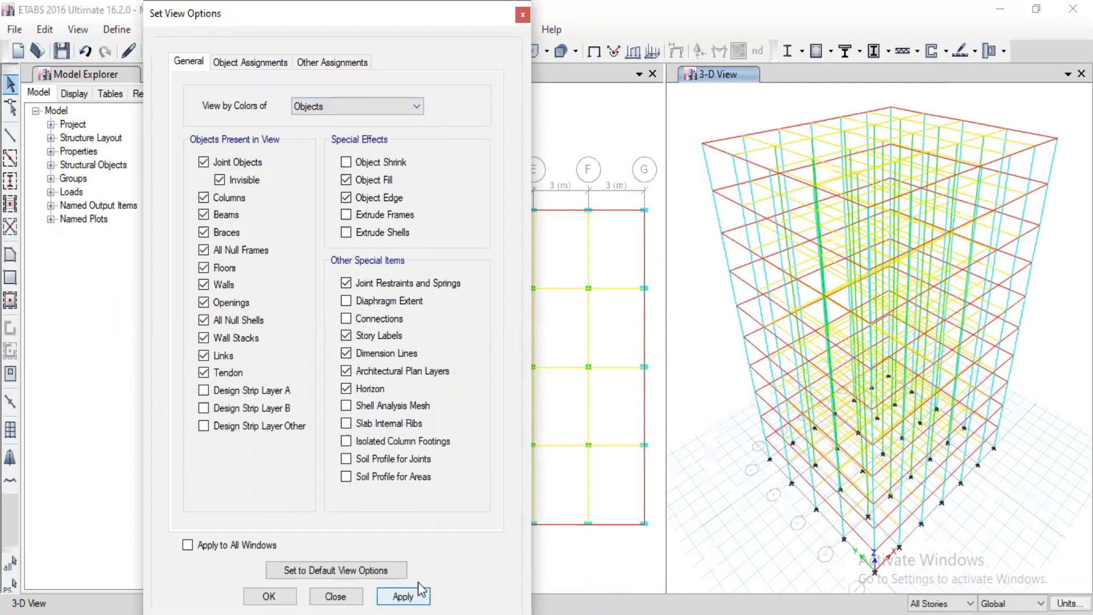
click(402, 596)
key(Return)
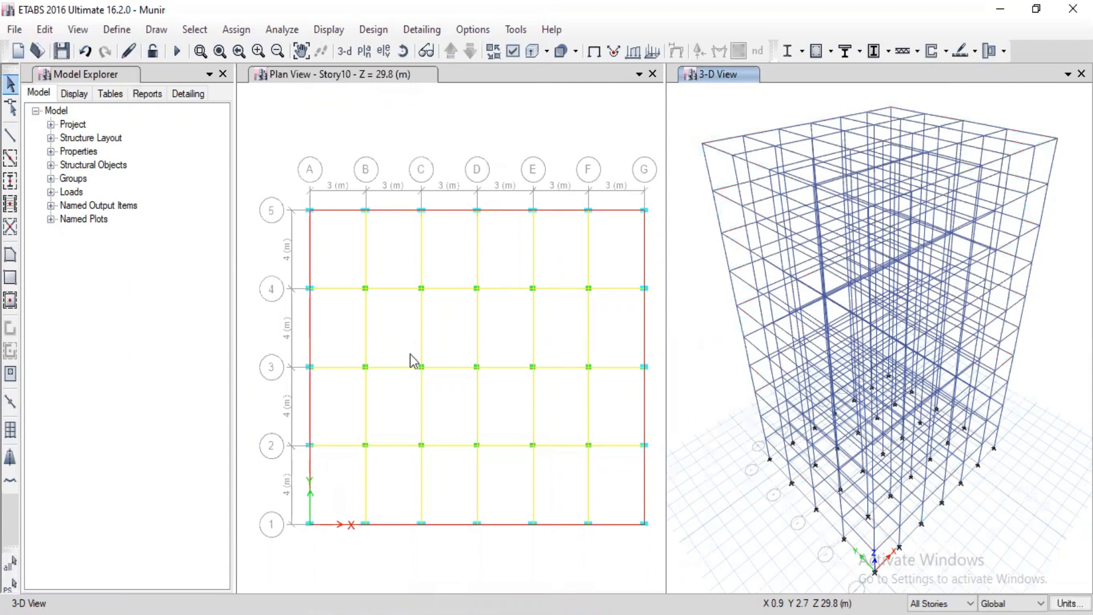
Set the Story10 plan view's colouring to Objects in its view options.
click(391, 77)
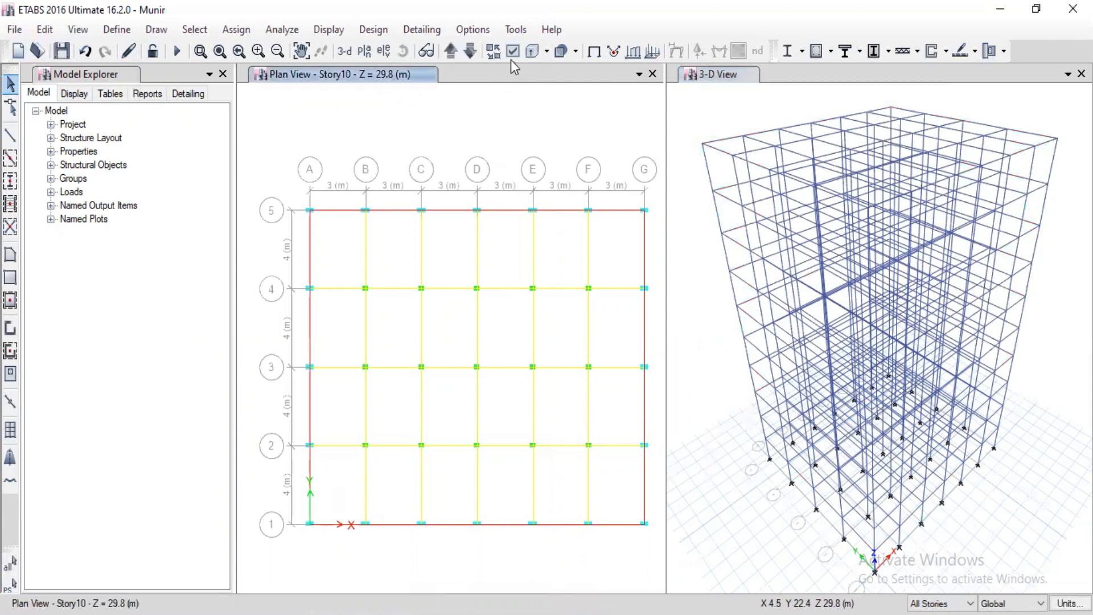
click(512, 52)
click(353, 106)
click(321, 119)
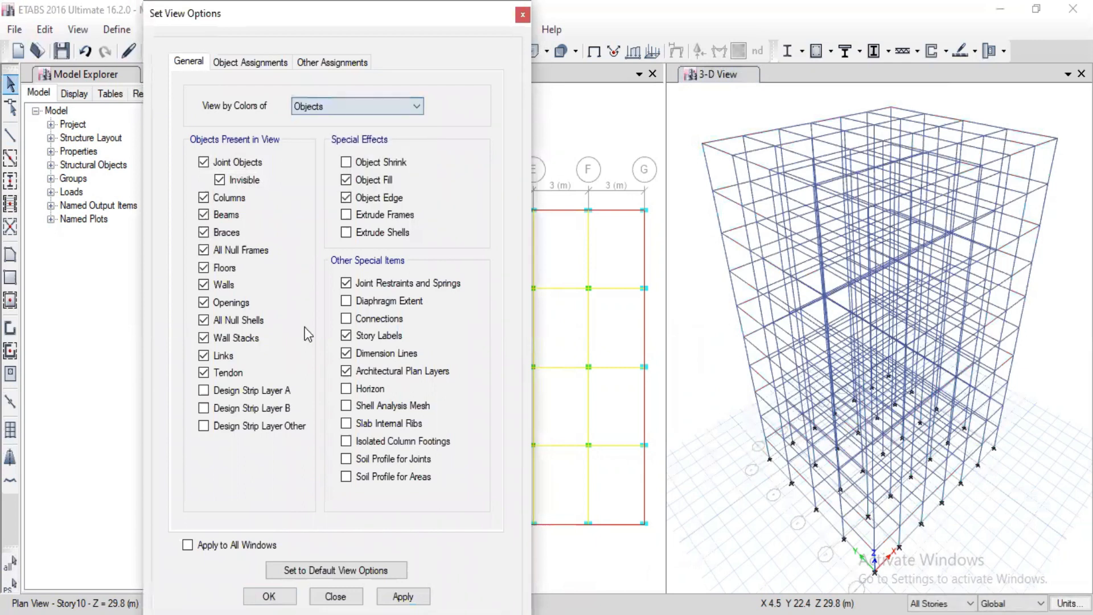
click(410, 582)
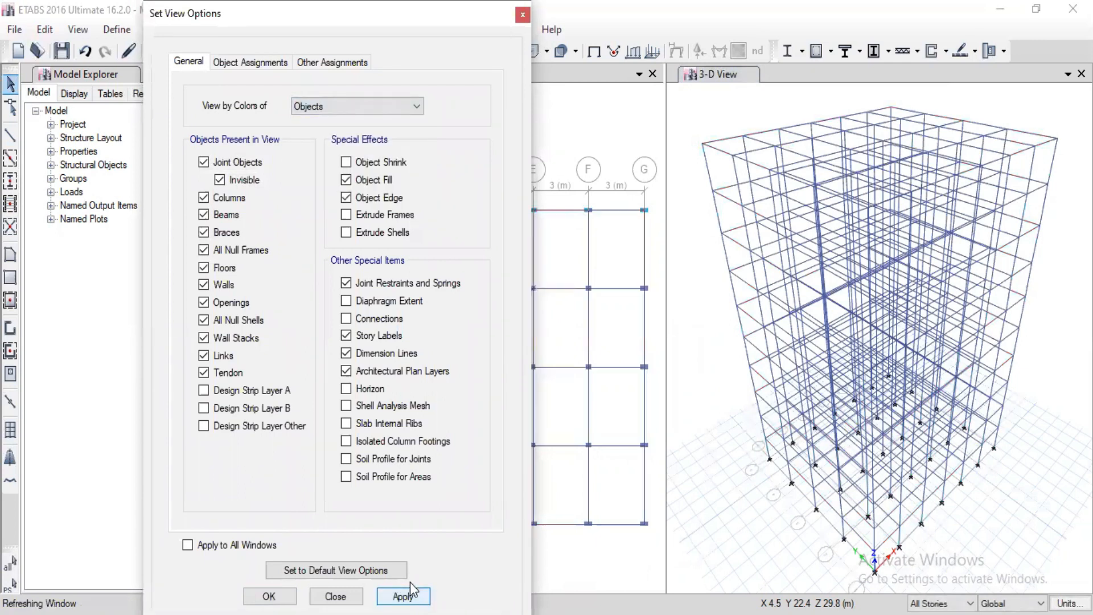
key(Escape)
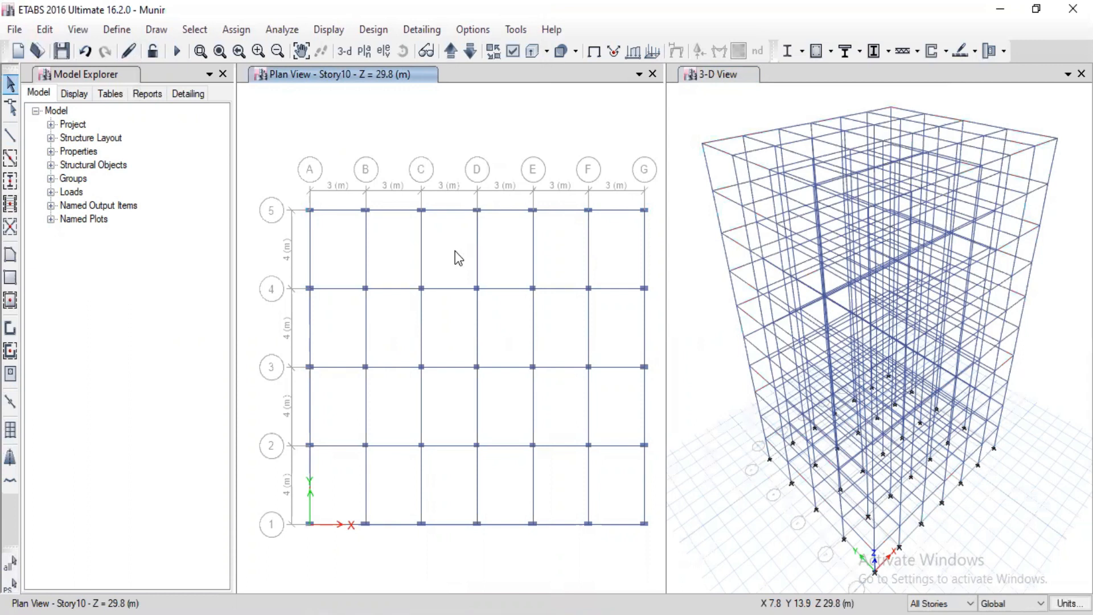
Start assigning joint restraints and choose the fixed support, restraining translation and rotation in X, Y and Z.
click(233, 32)
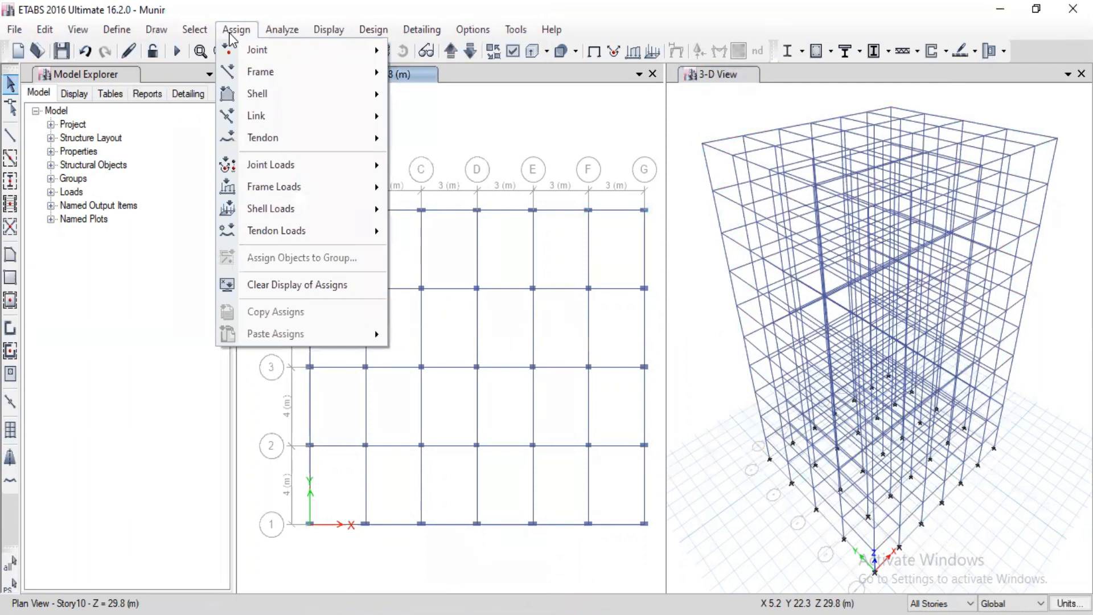
mouse_move(274, 50)
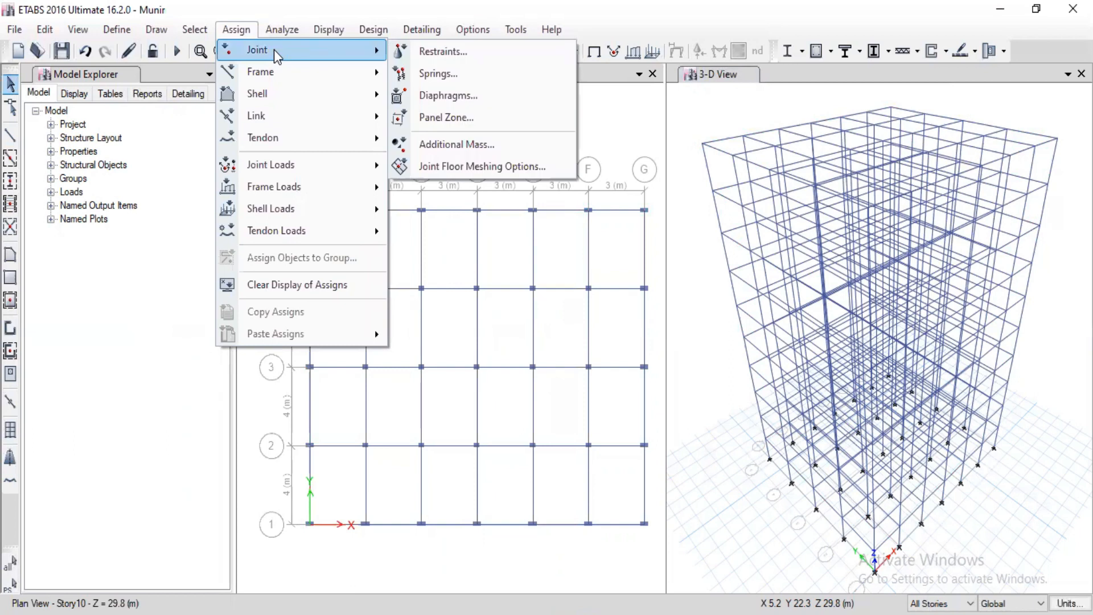
click(450, 55)
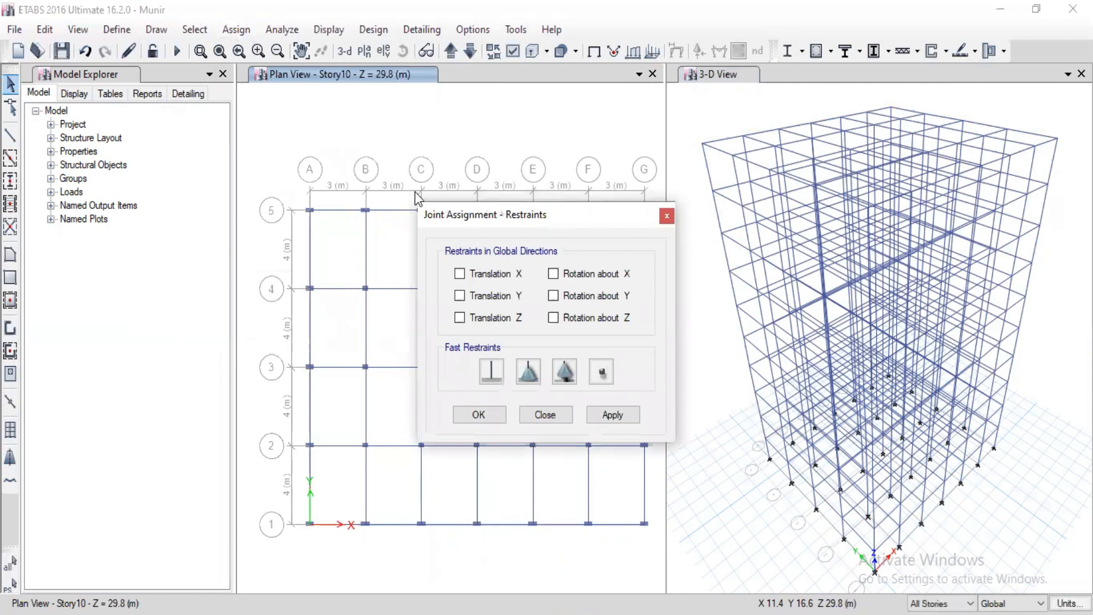
drag(456, 214, 76, 61)
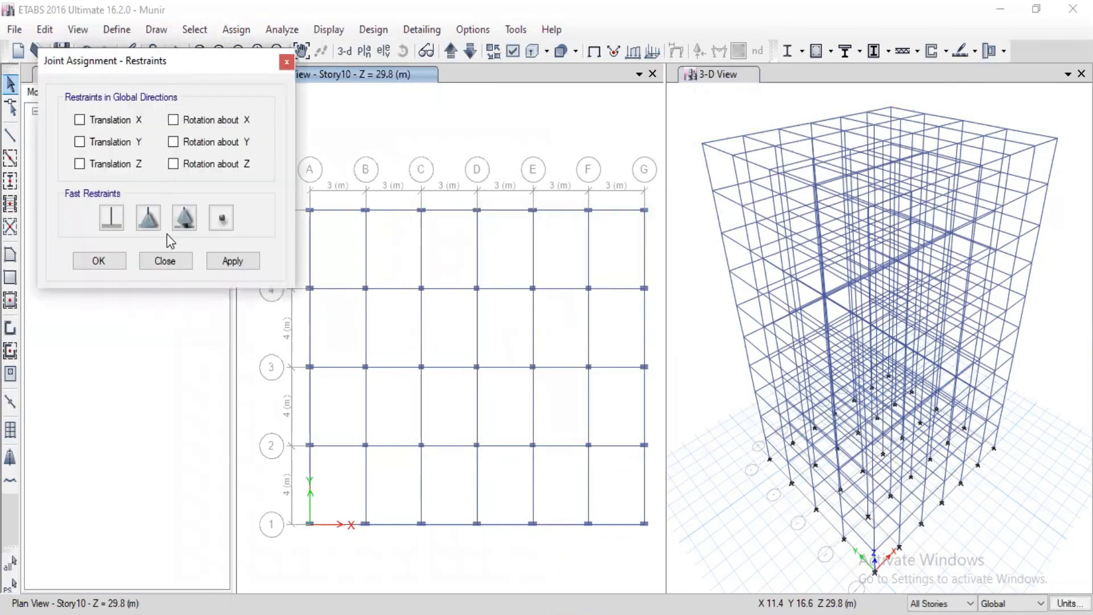
click(113, 219)
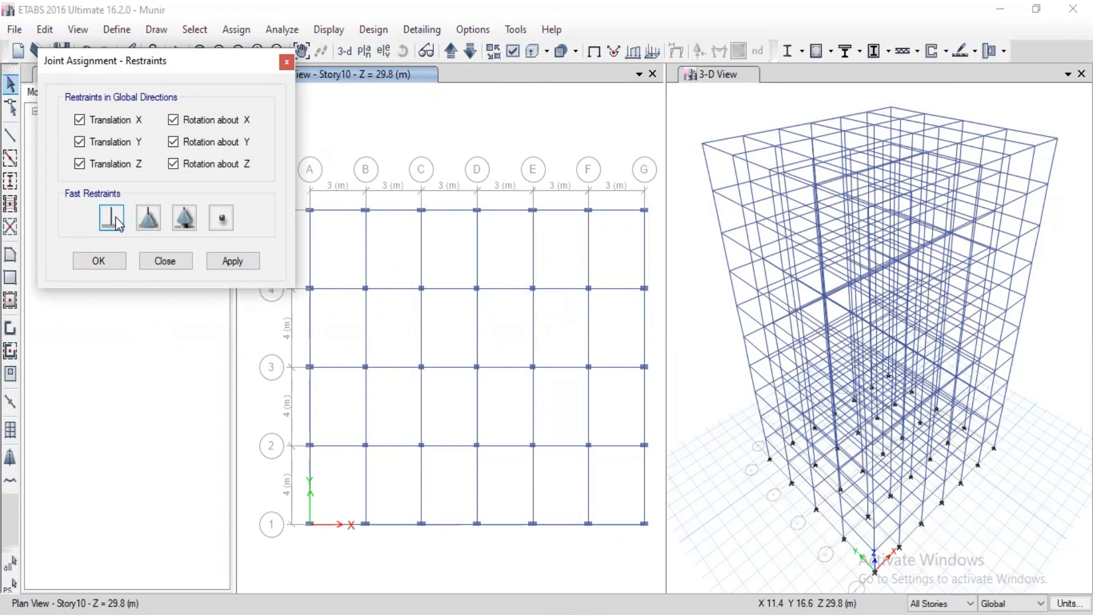
Try the pinned, roller and free fast restraints and restore the fixed restraint.
click(148, 218)
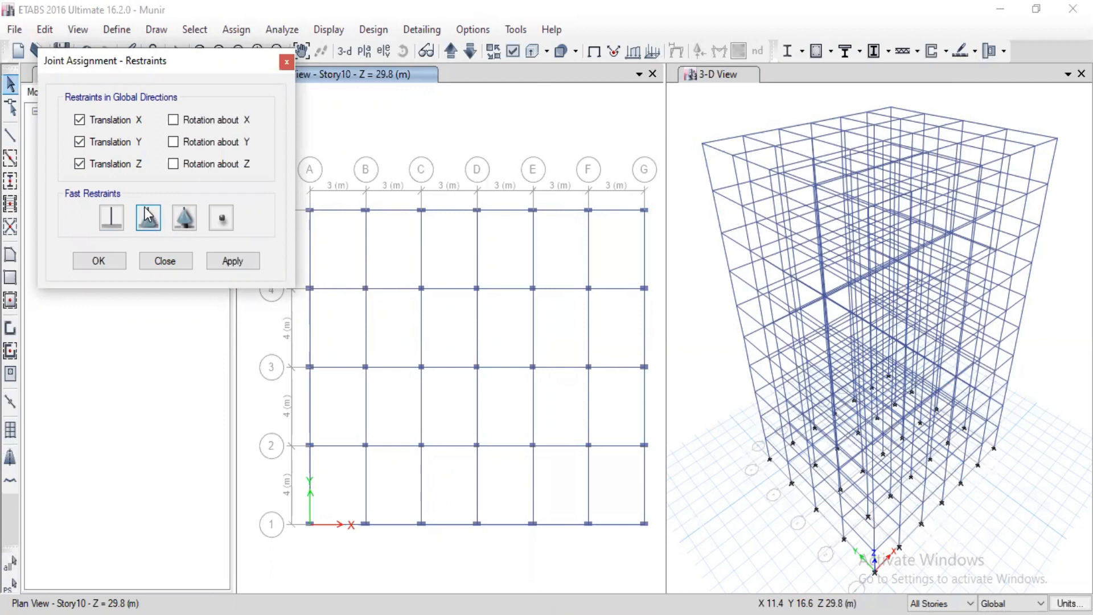
click(194, 219)
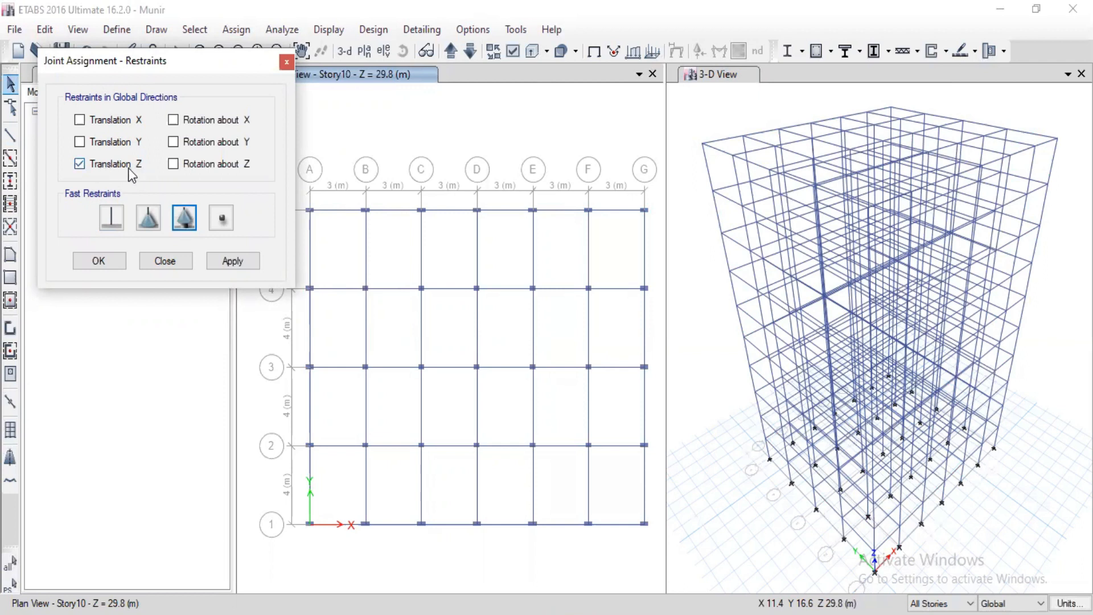
click(218, 219)
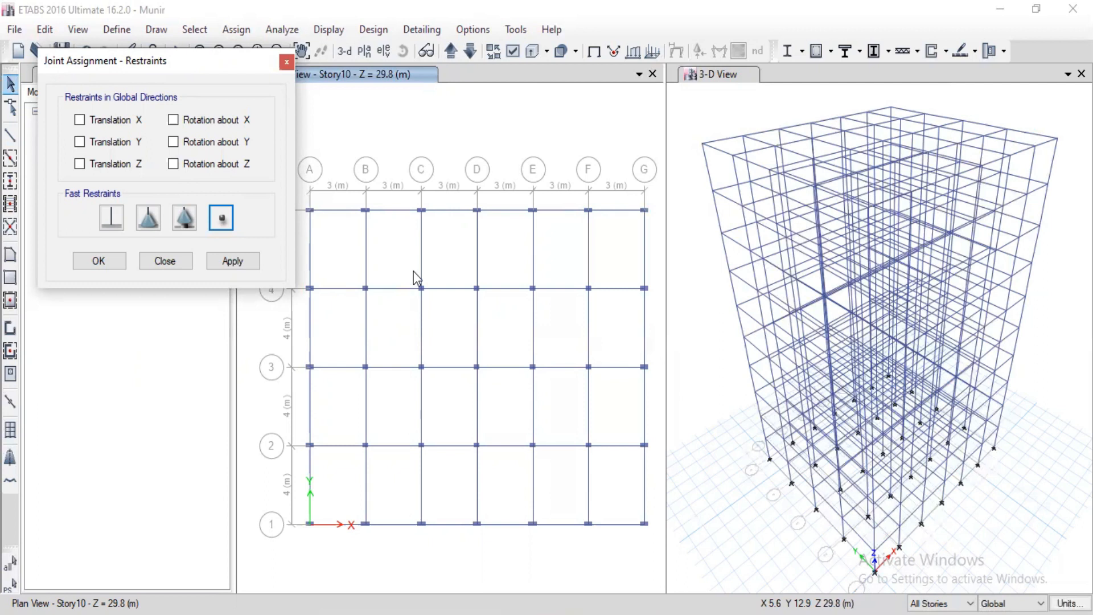
click(113, 218)
click(112, 213)
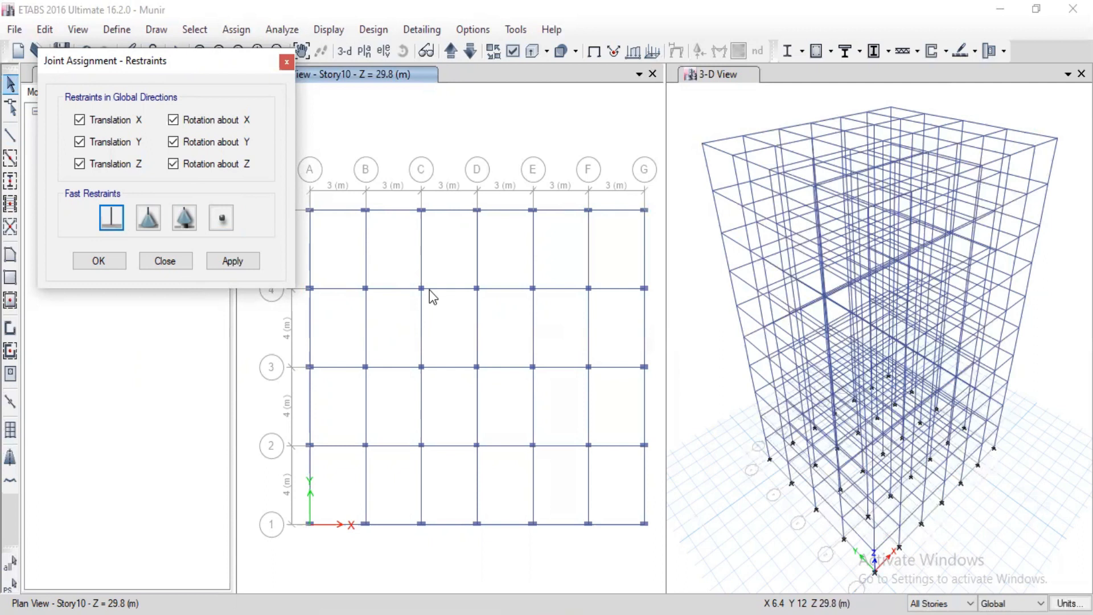
Display the Base level in the plan view and limit drawing and selection to One Story.
click(364, 50)
click(457, 373)
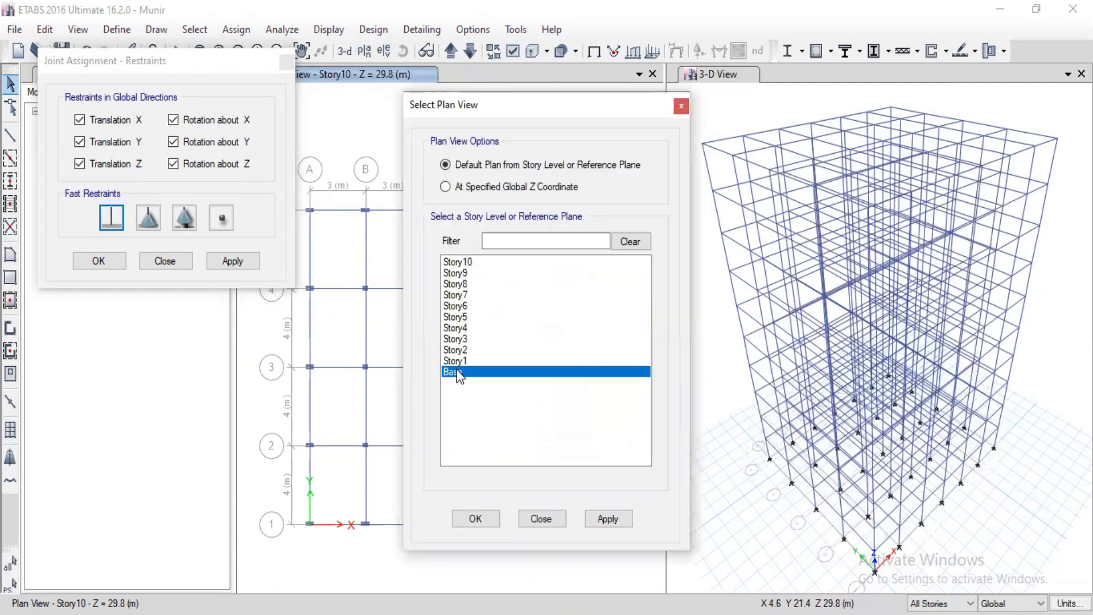
click(626, 517)
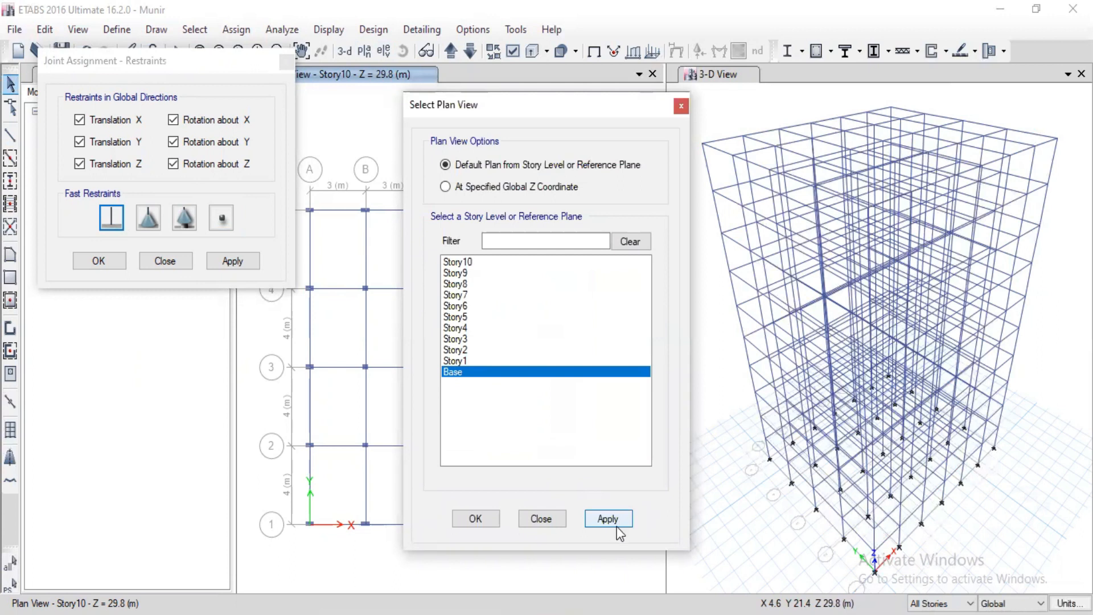
click(487, 523)
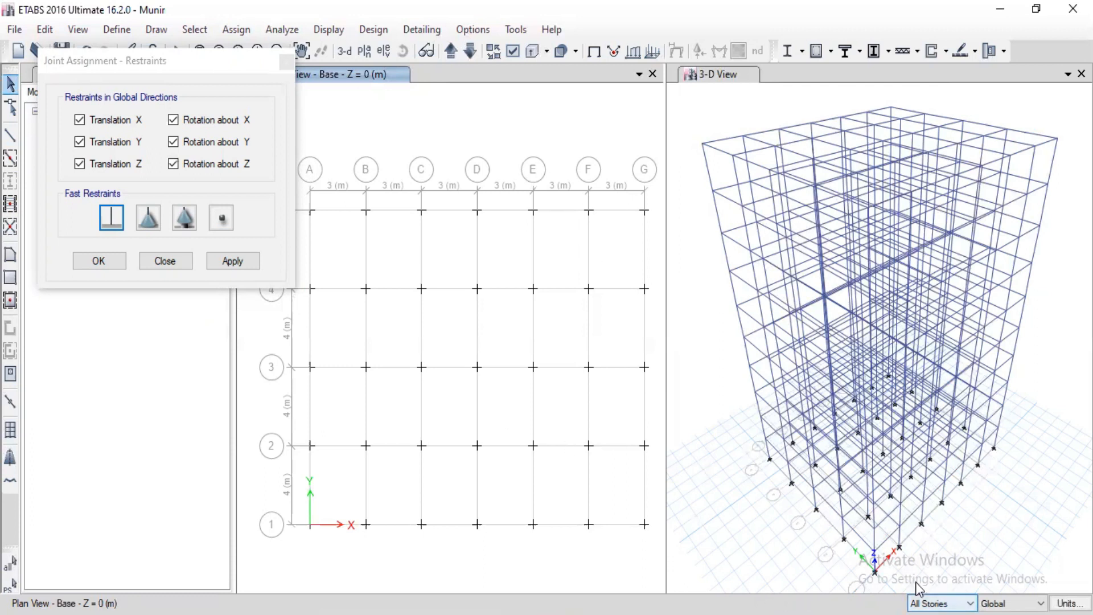
click(942, 614)
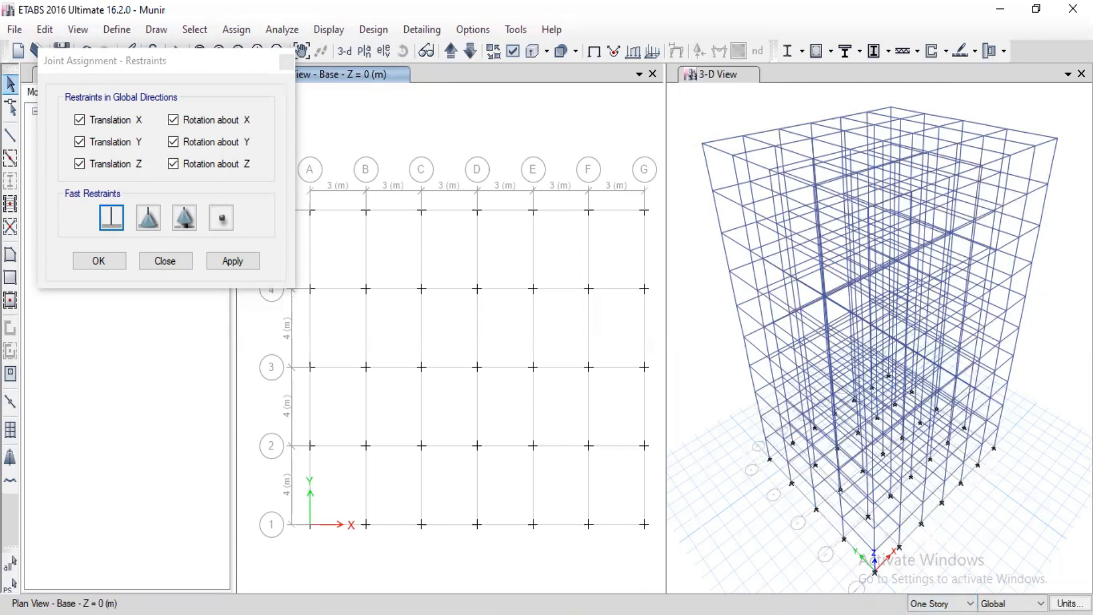
Select all joints in the Base plan, assign them the fixed restraint, and return the plan view to Story10.
drag(645, 132, 557, 407)
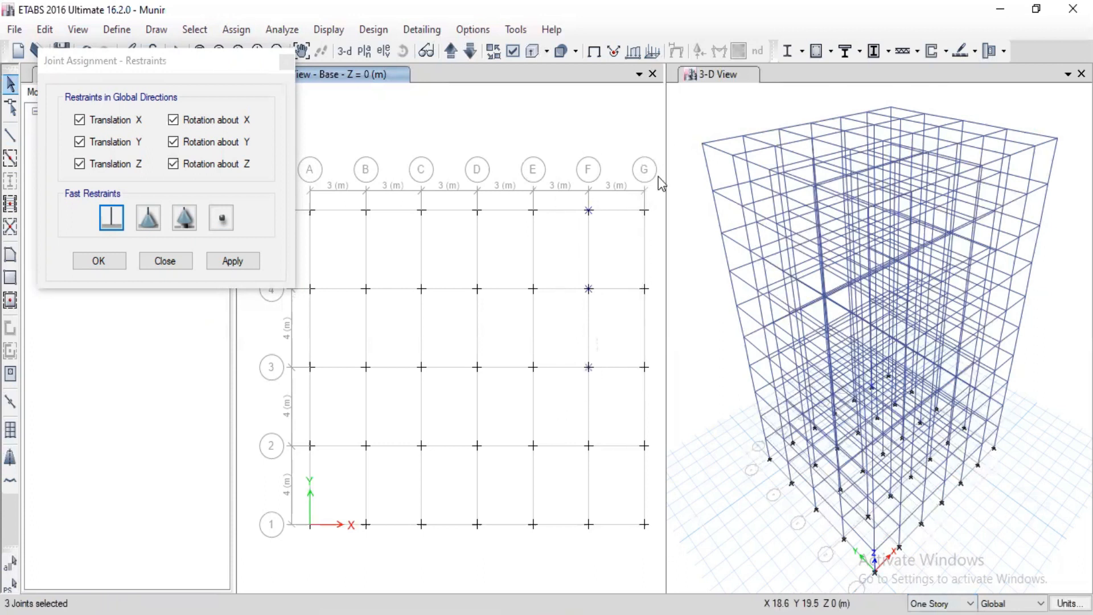
drag(664, 133, 259, 535)
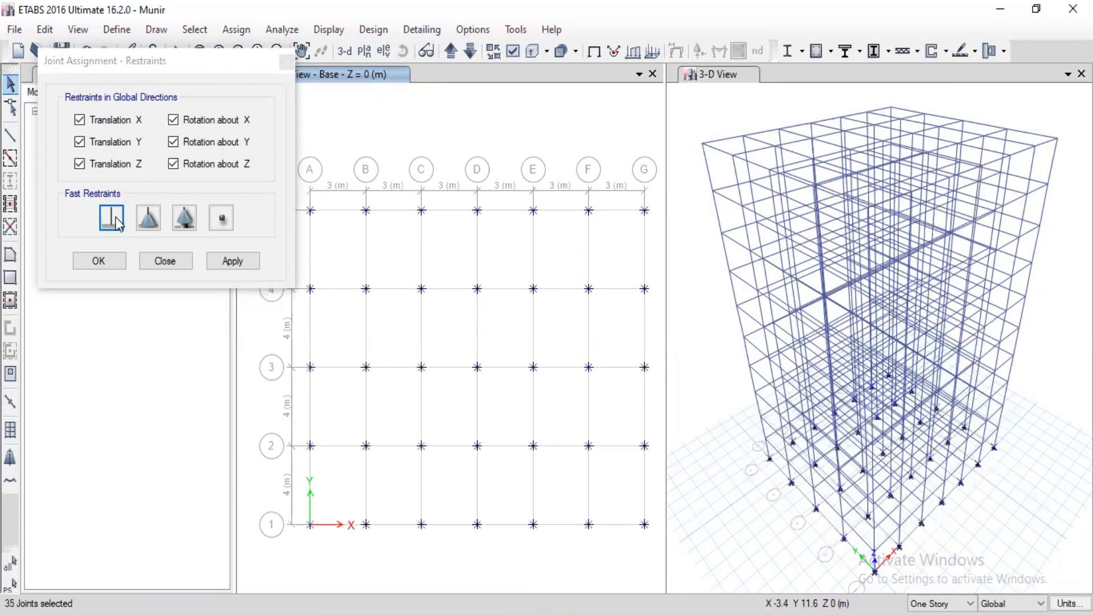
click(254, 265)
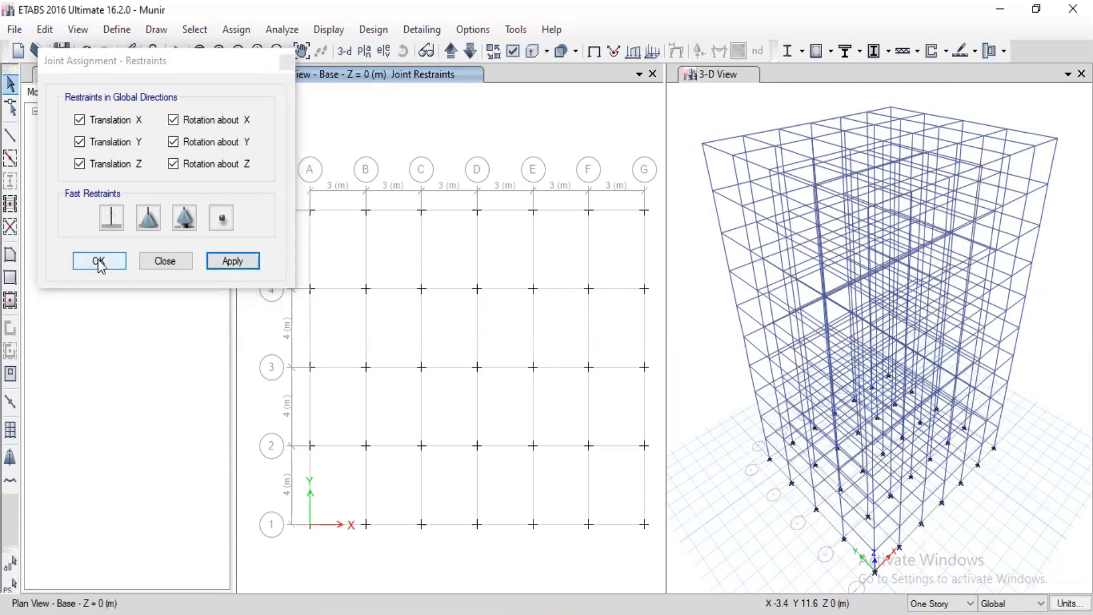
click(99, 262)
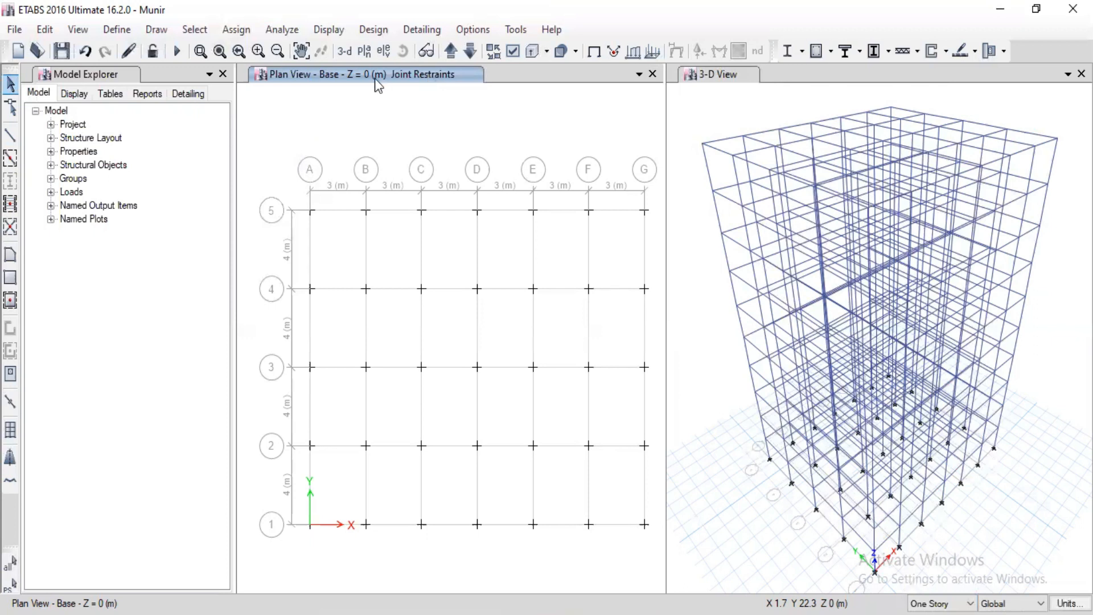
click(368, 51)
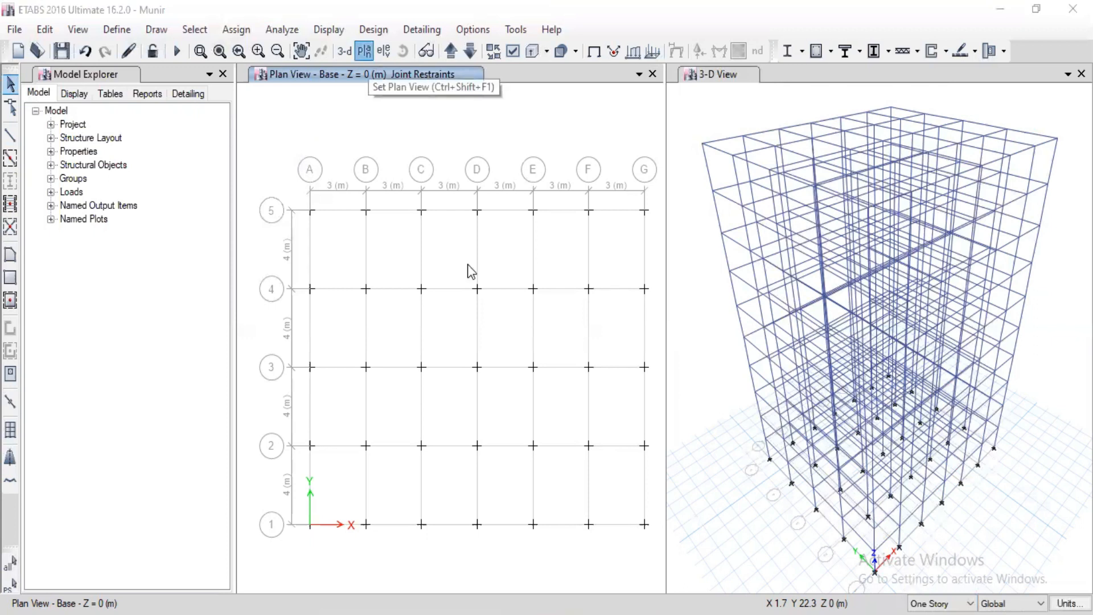
click(475, 518)
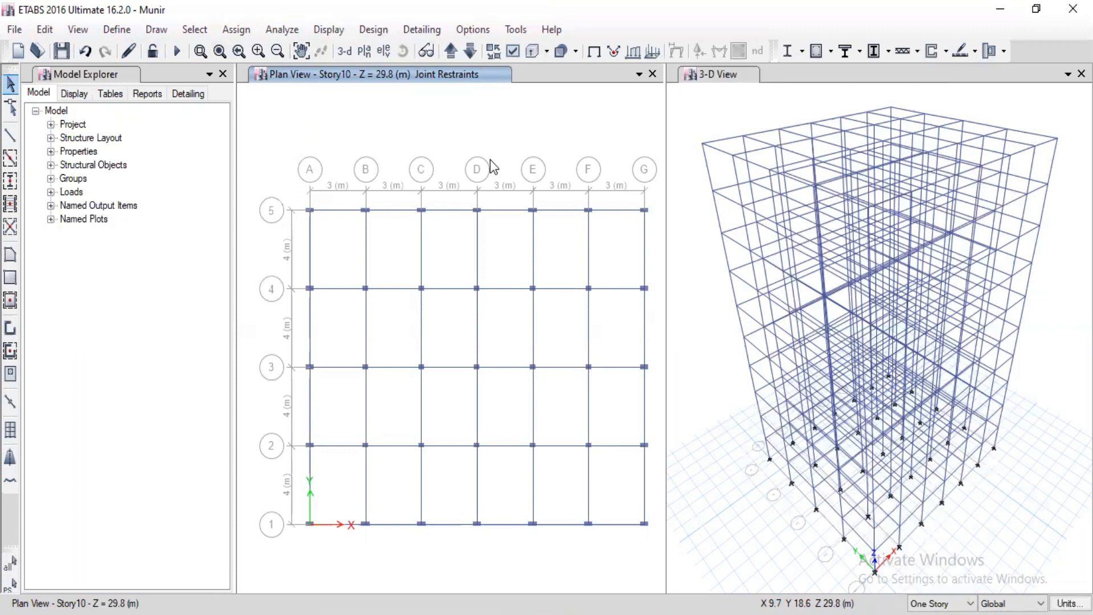
Check the available colouring choices in the Story10 plan's view options and leave the dialog.
click(516, 60)
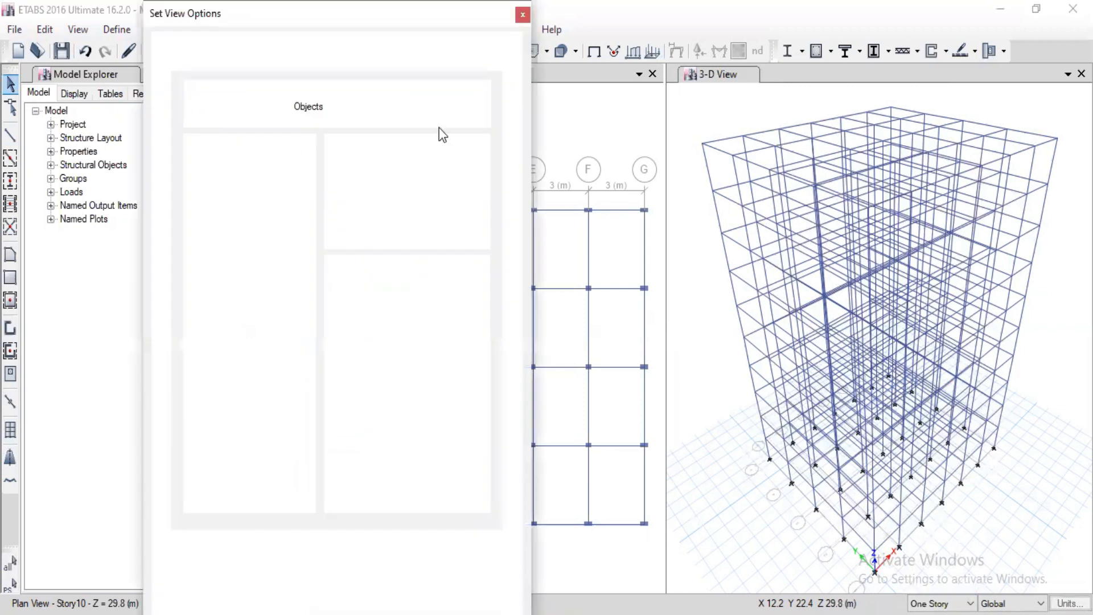
click(383, 105)
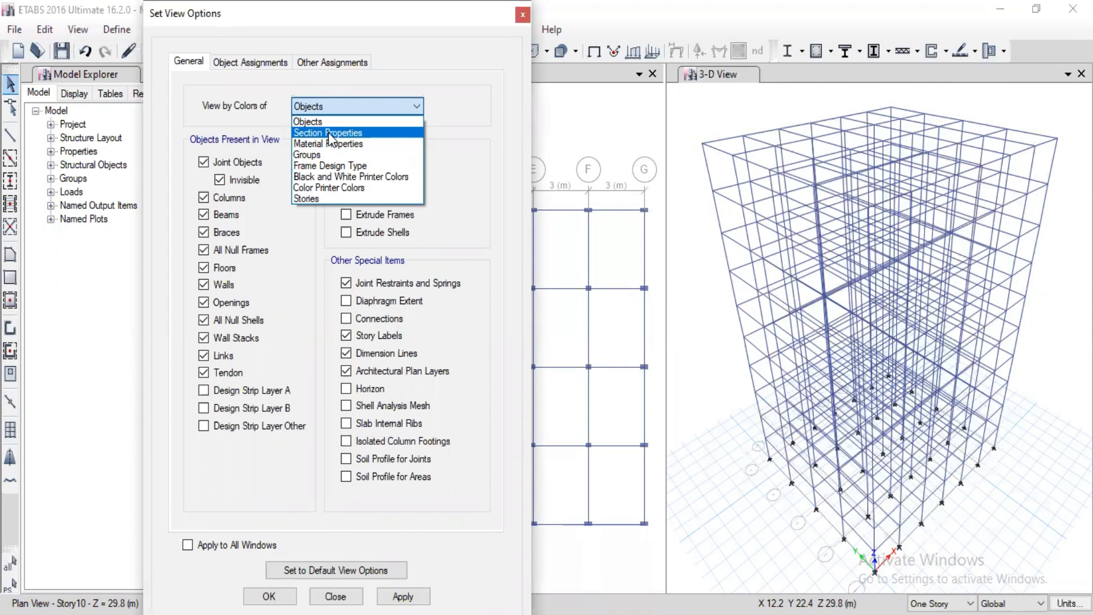
click(522, 17)
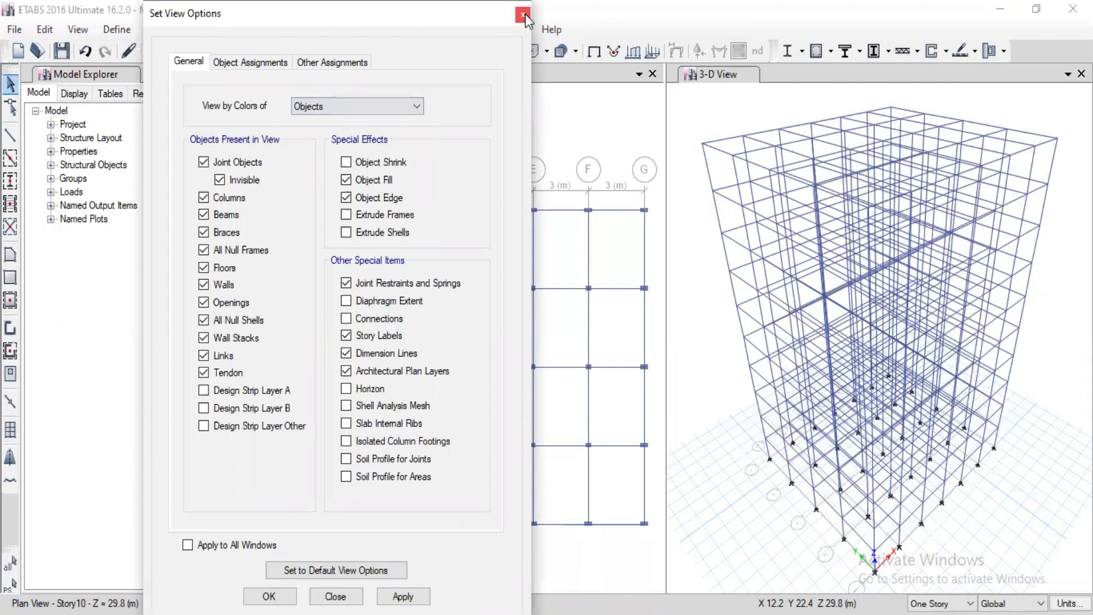
click(524, 15)
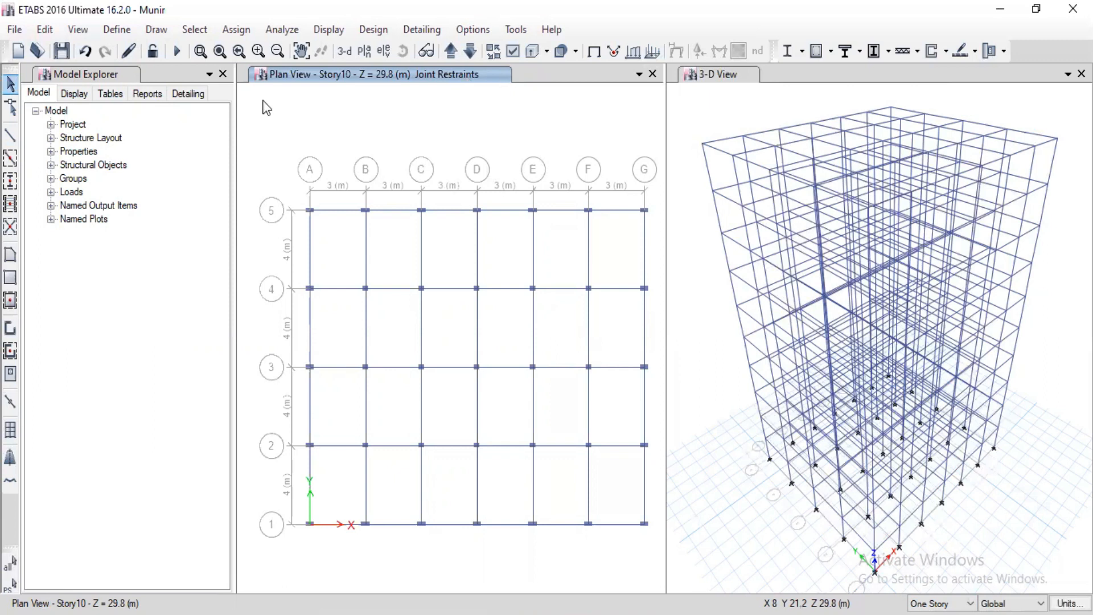
Examine the restraint types listed among the model's properties, including Fixed, and collapse the expanded model tree branches.
click(51, 152)
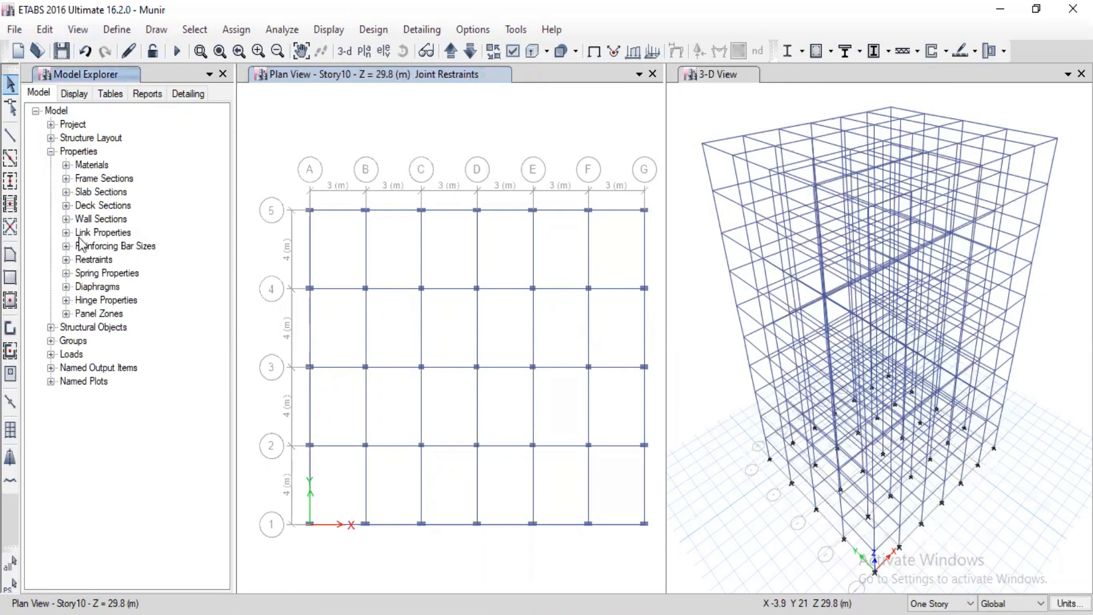
click(66, 259)
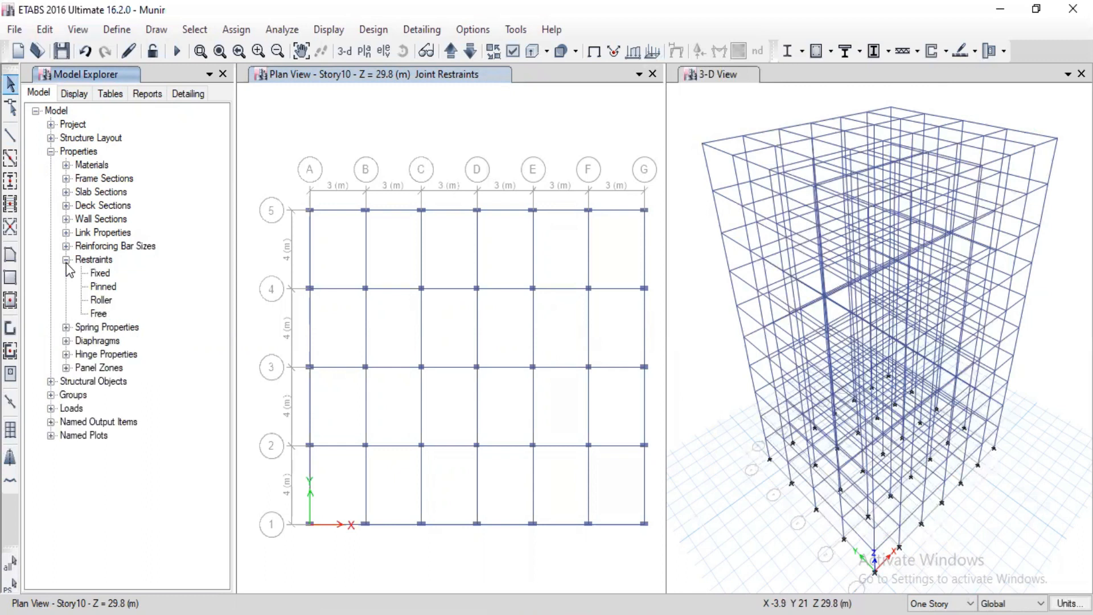
click(100, 274)
click(66, 259)
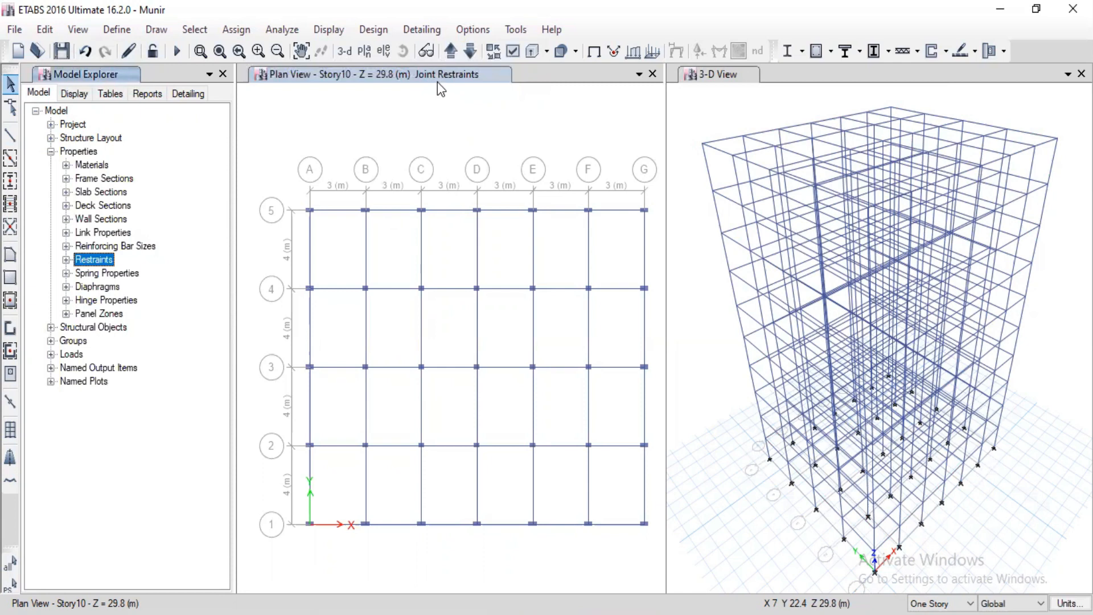
click(51, 151)
click(50, 139)
click(51, 138)
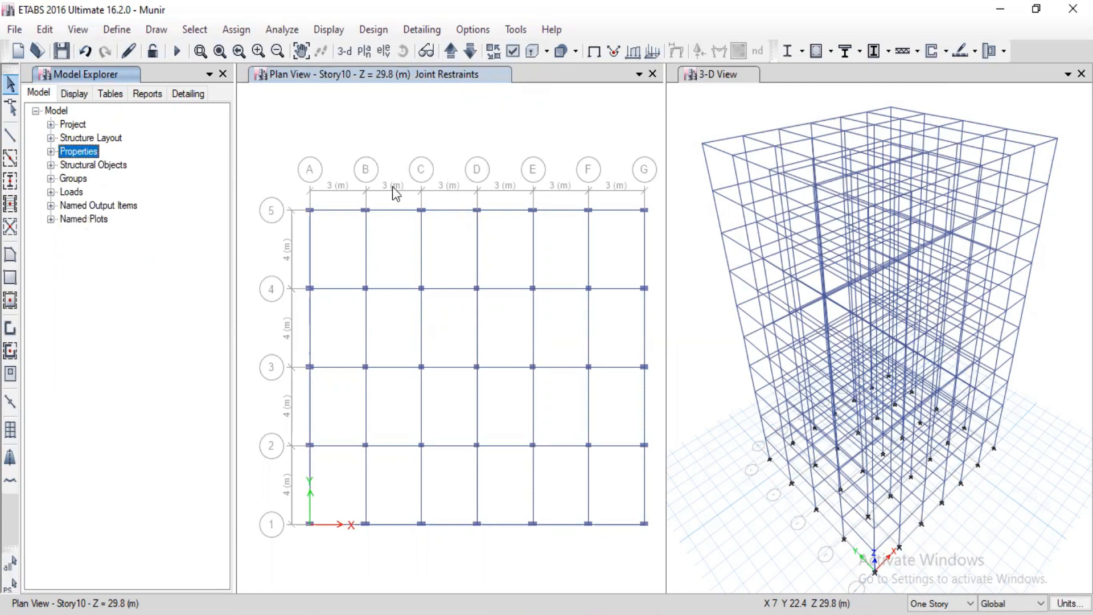